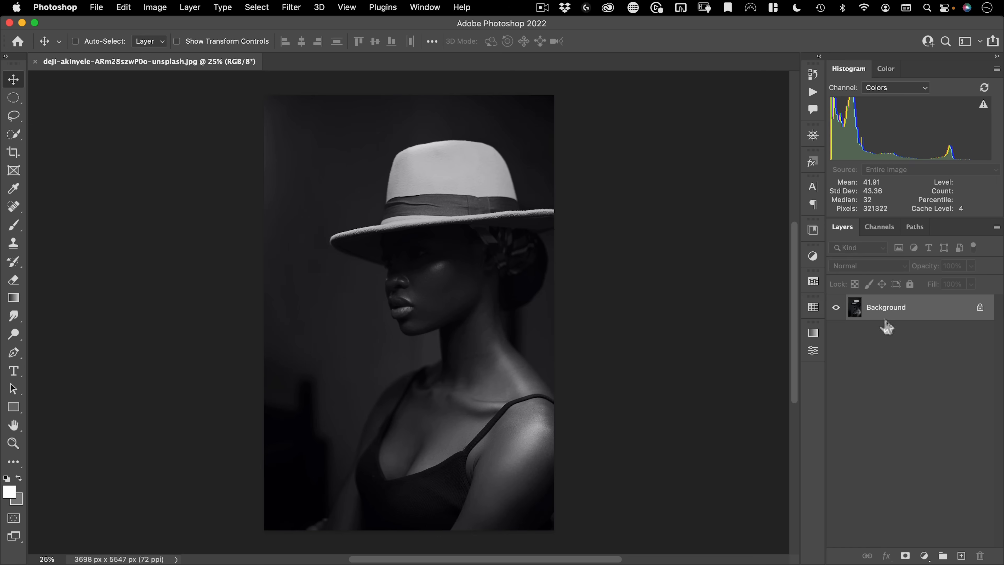
Duplicate the Background layer as a smart object and briefly view its embedded contents
left_click_drag(919, 311, 961, 556)
right_click(896, 315)
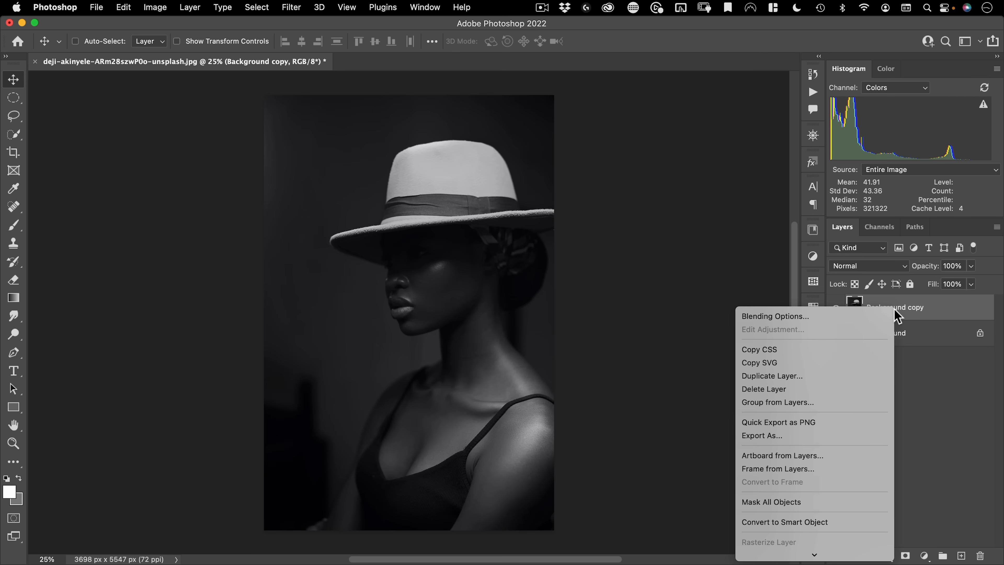
left_click(803, 522)
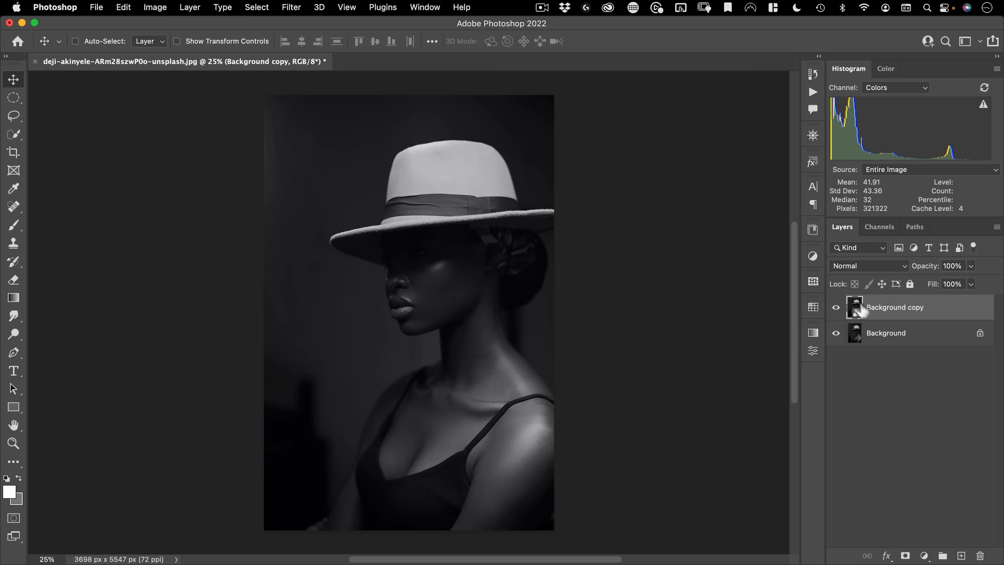
double_click(855, 312)
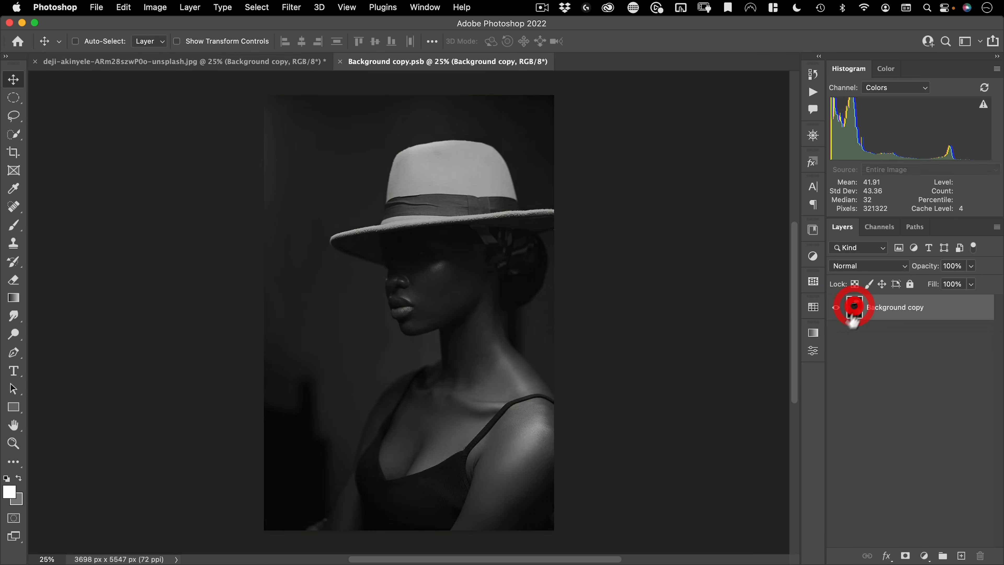
left_click(340, 62)
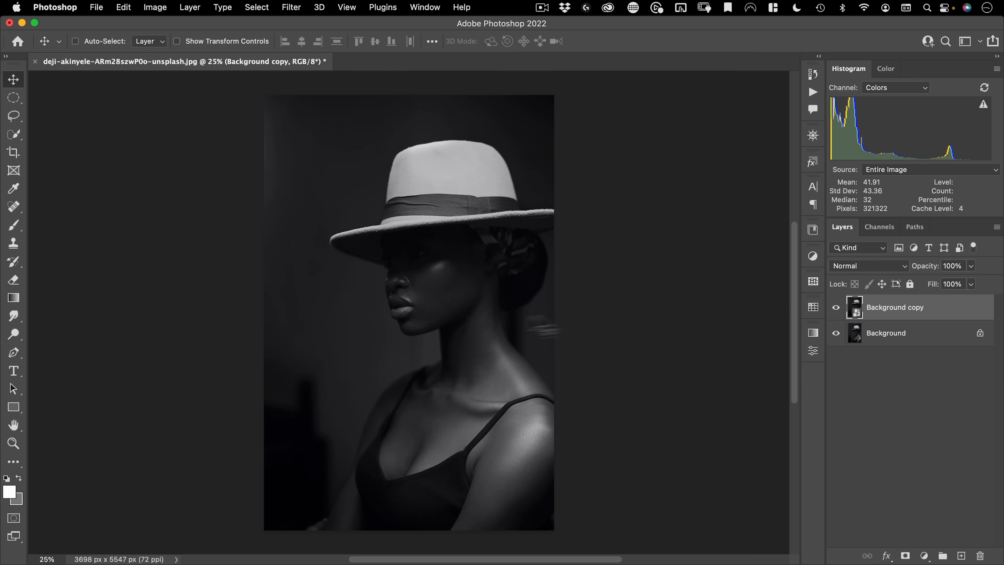
Rename the smart object layer to "image"
double_click(893, 308)
type("imag")
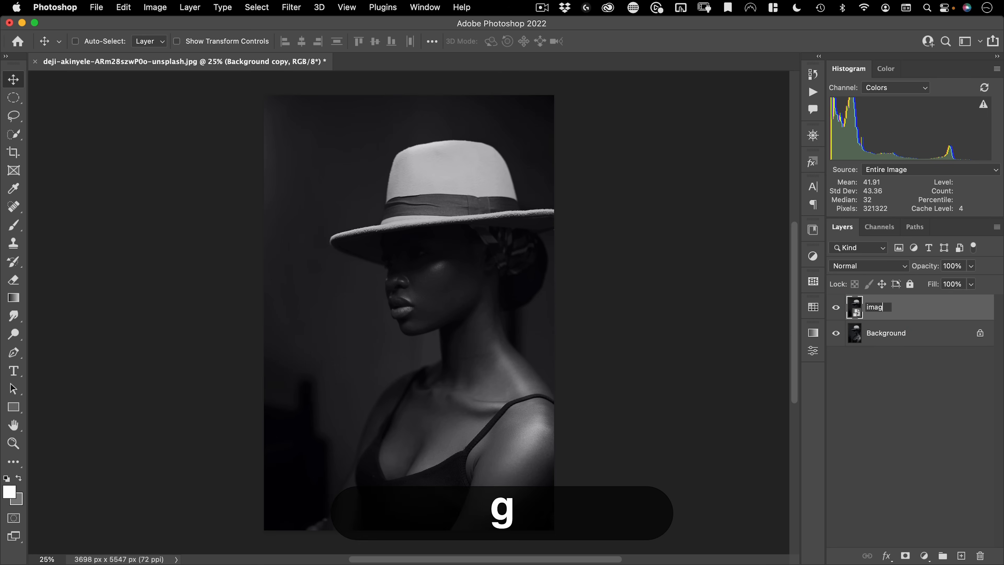
type("e")
key("Return")
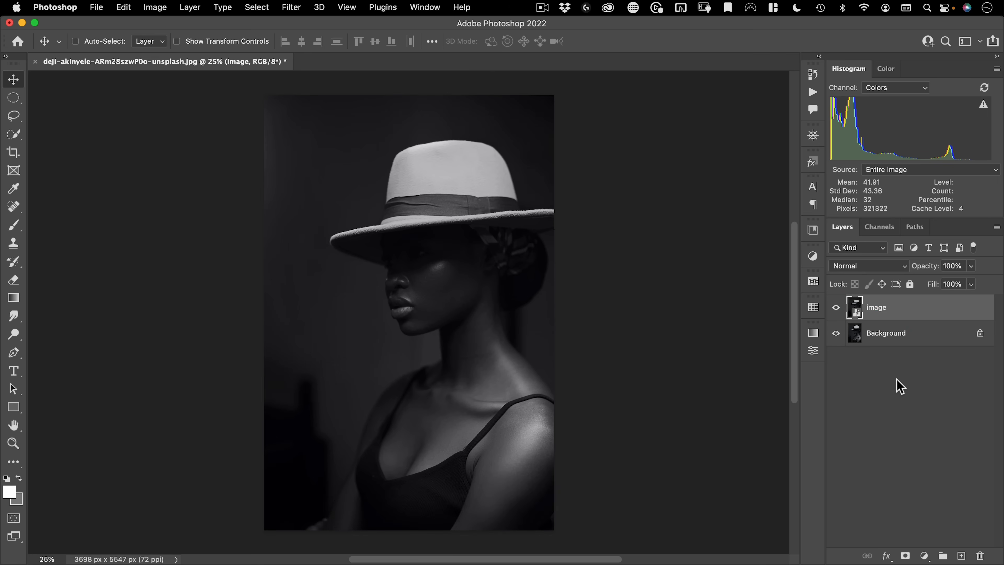
key("s")
key("v")
left_click(924, 556)
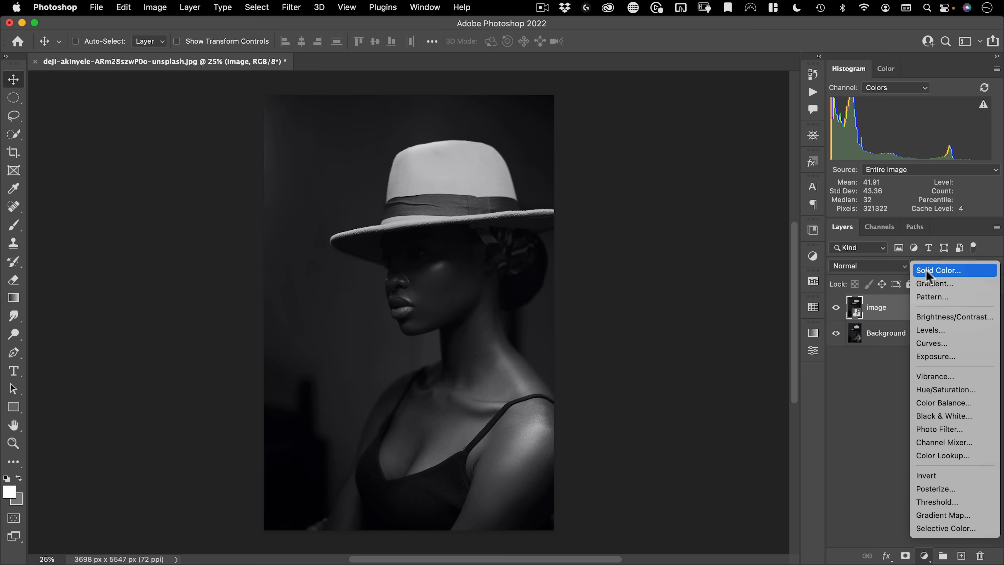
left_click(858, 315)
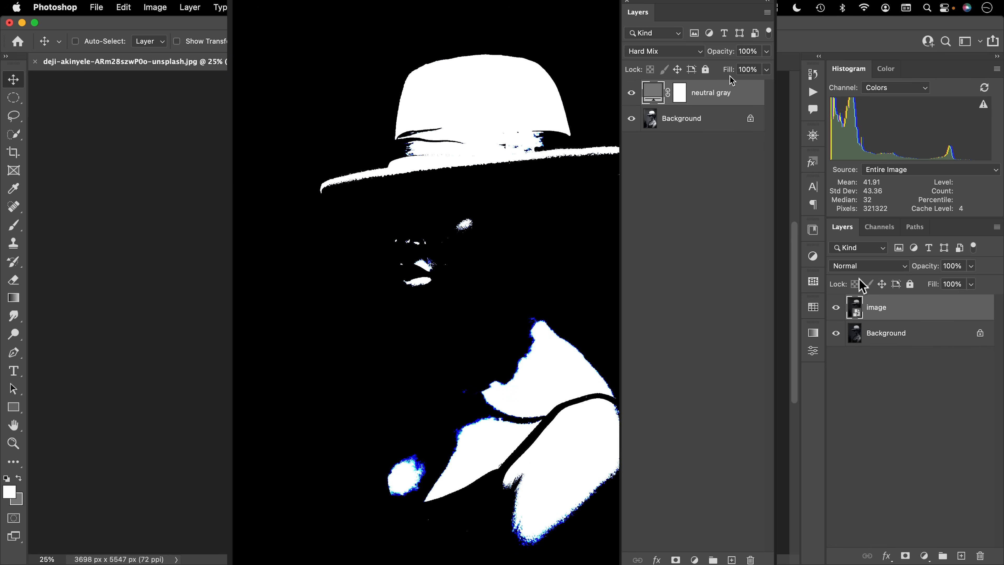
Add a Solid Color fill layer of gray at 50% brightness above the image layer and set its blend mode to Hard Mix
left_click(923, 556)
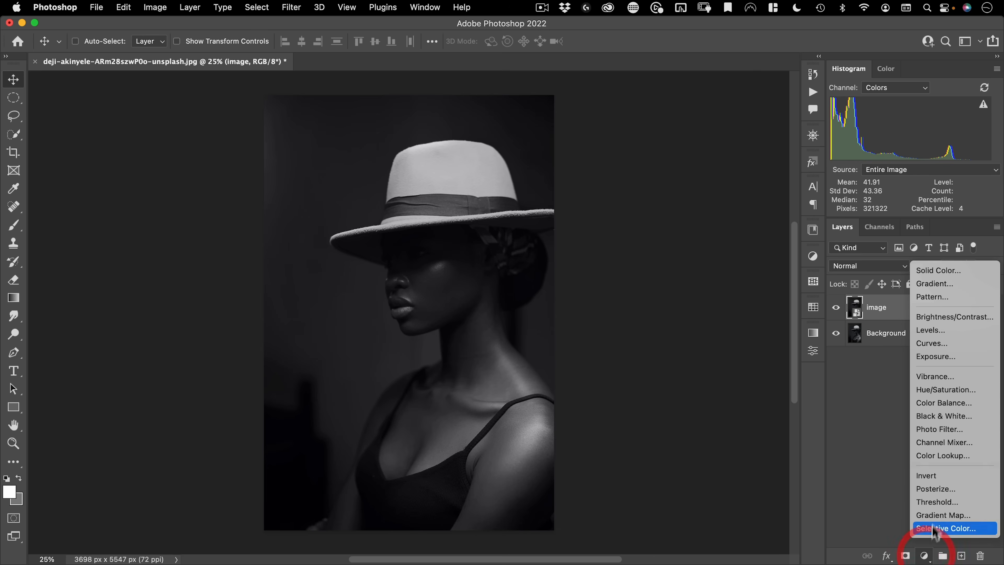
left_click(952, 271)
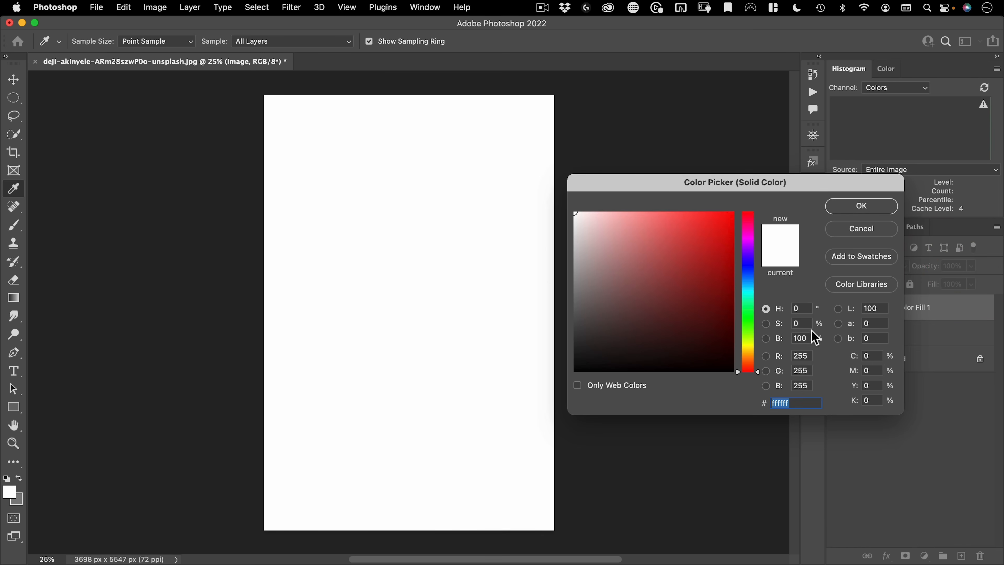
double_click(809, 338)
type("50")
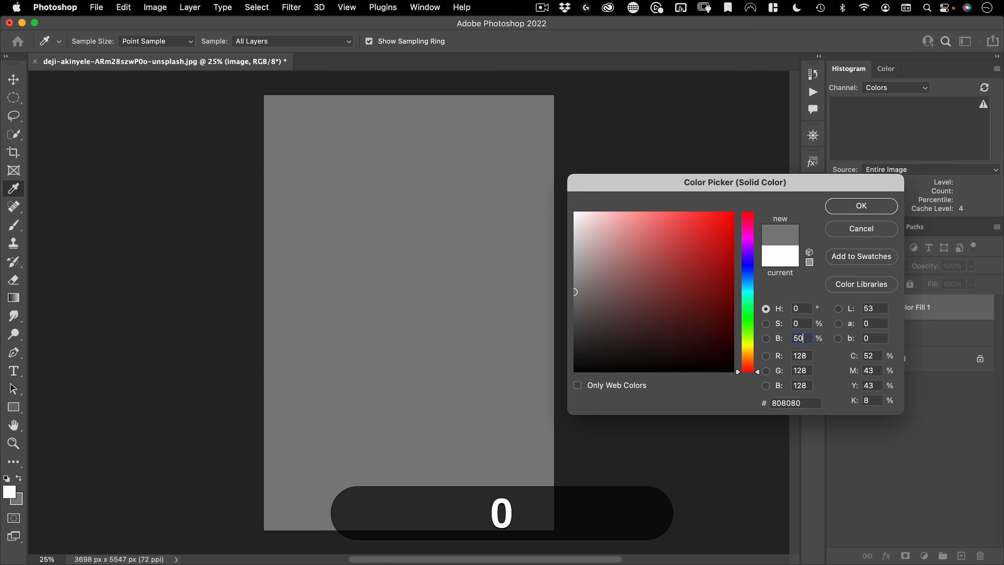
left_click(881, 207)
left_click(873, 269)
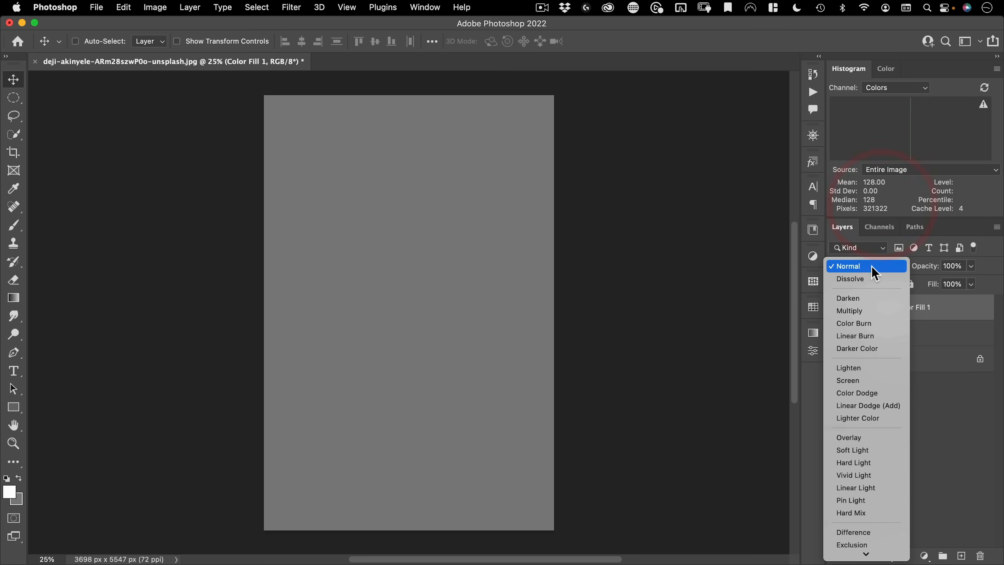
left_click(854, 512)
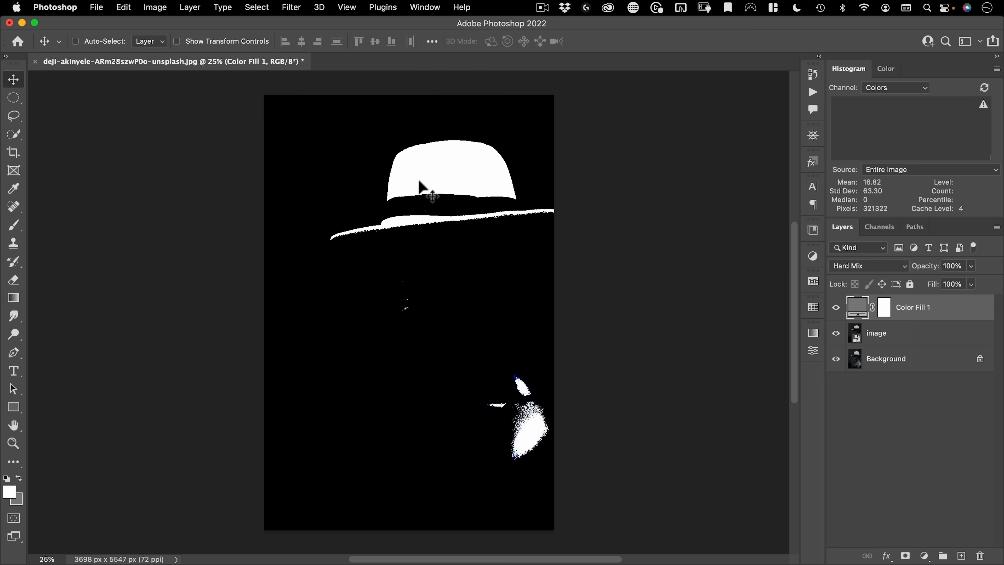
Lighten the color fill layer to light gray #dadada and reduce its Fill to 70%
double_click(858, 311)
left_click_drag(575, 294, 556, 231)
left_click(850, 205)
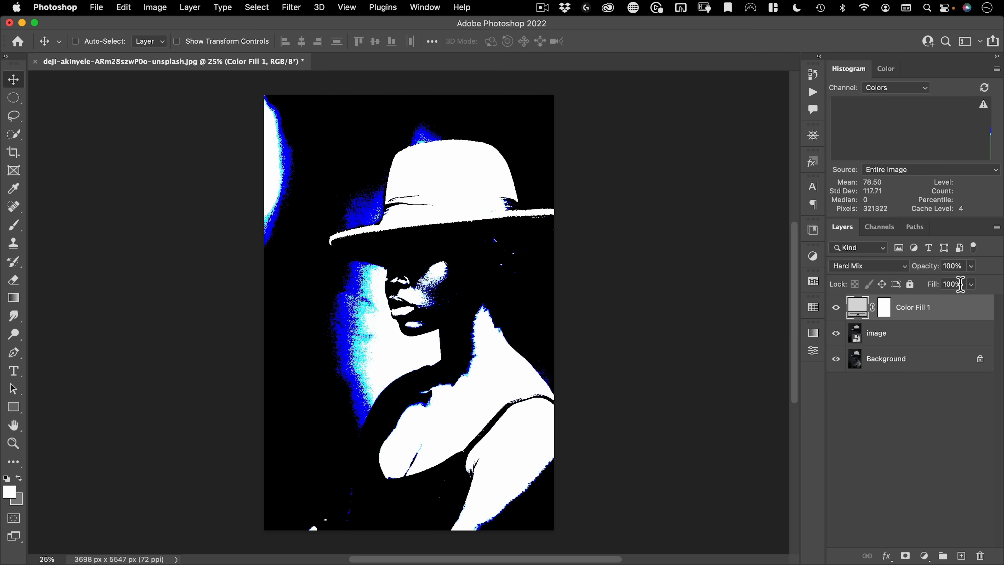
left_click_drag(937, 292, 914, 294)
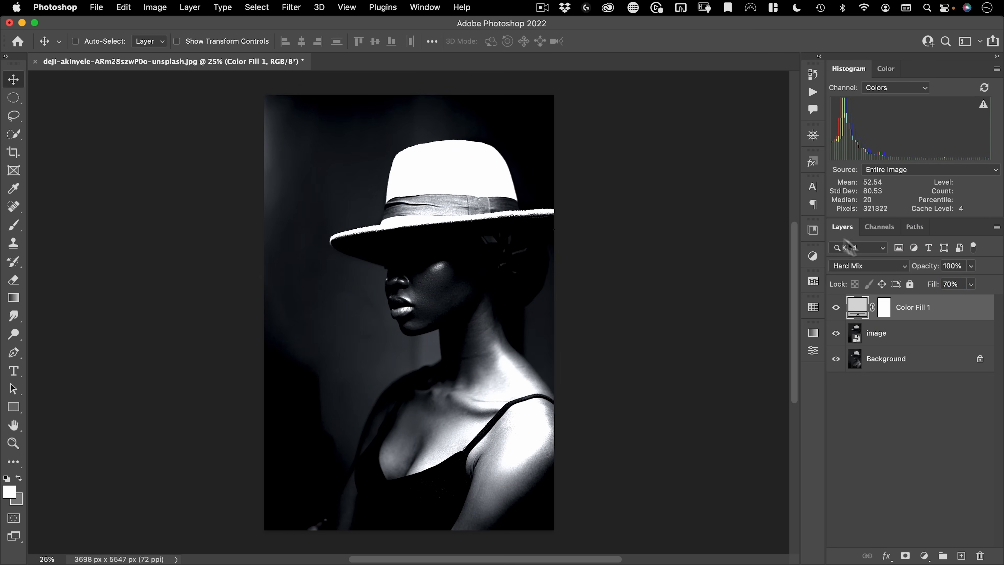
Compare the portrait with and without the Hard Mix color fill layer by toggling its visibility
left_click(836, 308)
left_click(836, 308)
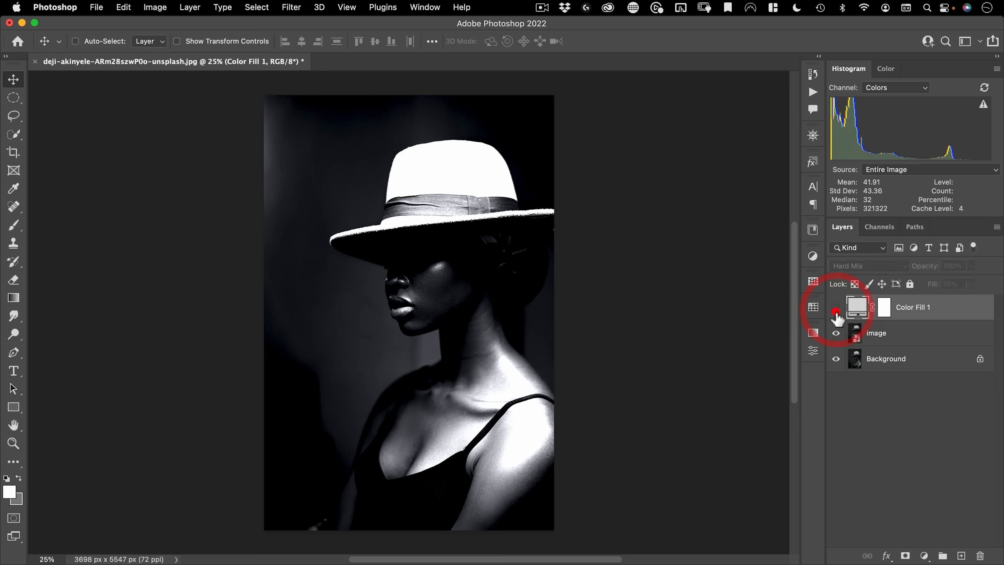
left_click(836, 307)
left_click(836, 307)
left_click(835, 307)
left_click(836, 310)
left_click(835, 310)
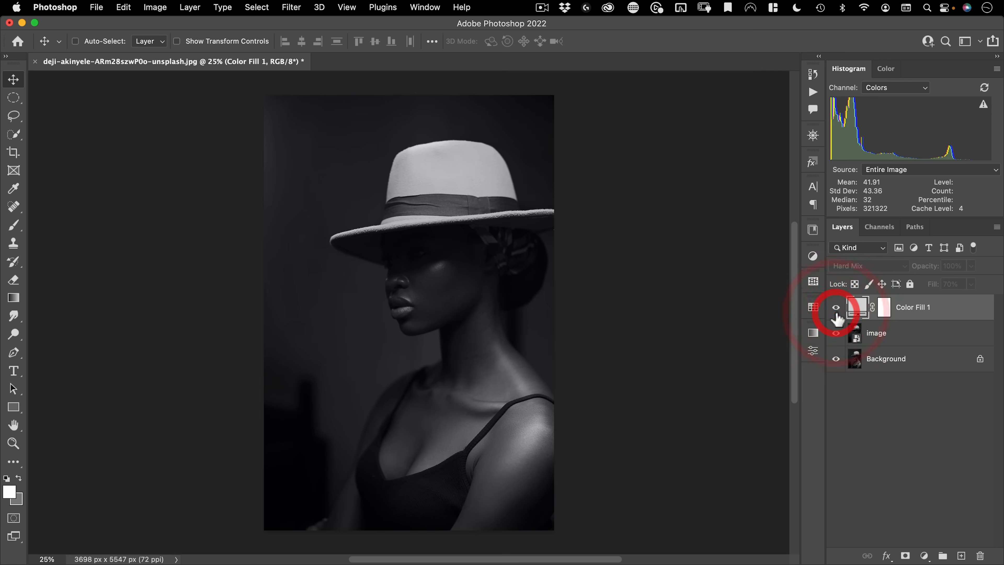
left_click(835, 311)
left_click(836, 310)
left_click(836, 310)
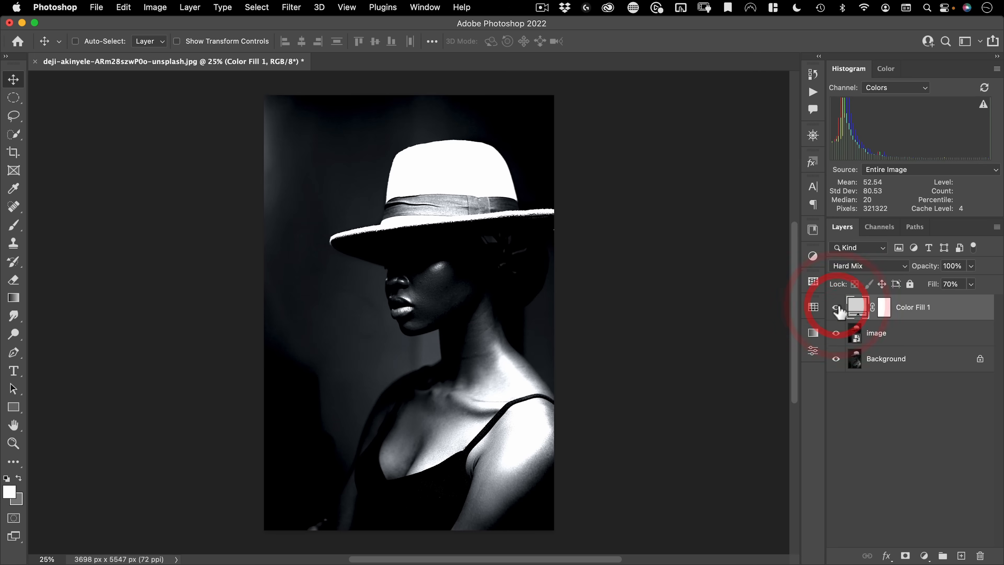
Brighten the color fill layer further to gray #ececec, at 93% brightness
double_click(857, 308)
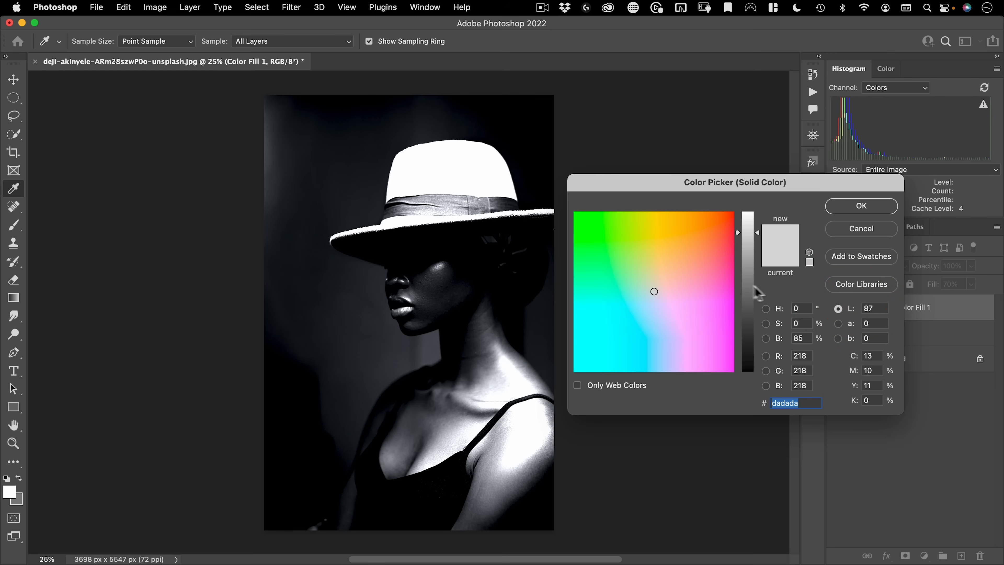
left_click(850, 228)
double_click(852, 306)
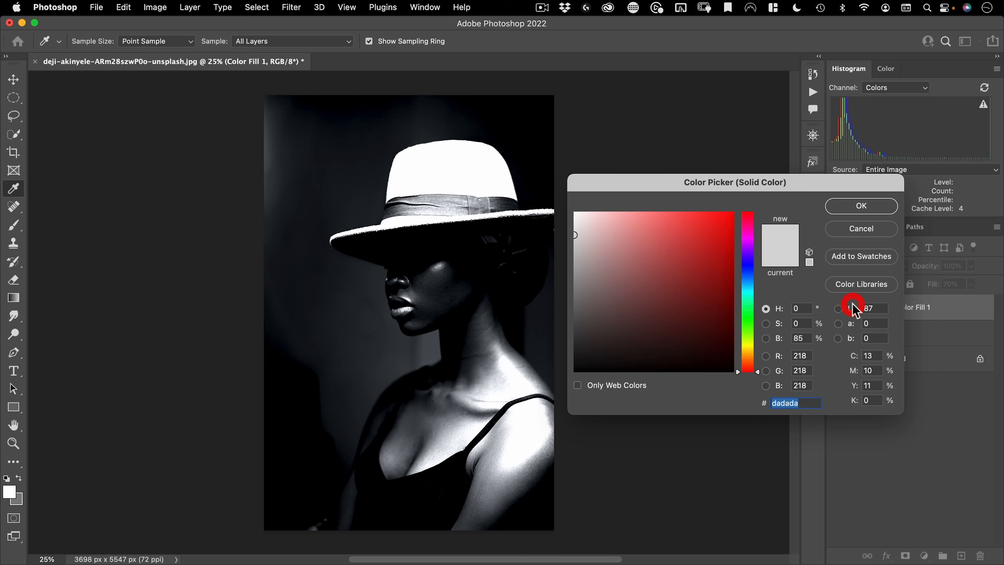
left_click_drag(592, 275, 561, 224)
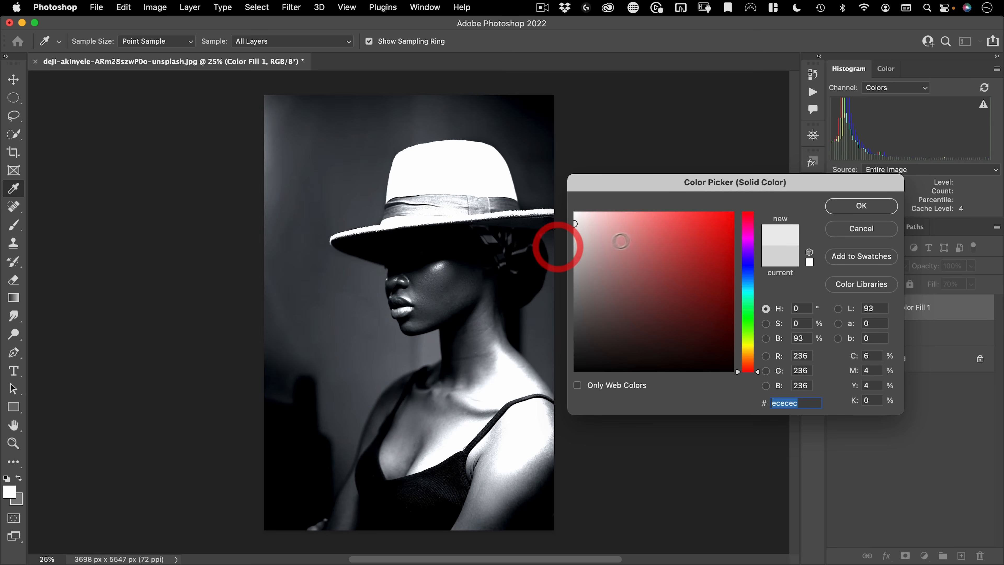
left_click(832, 210)
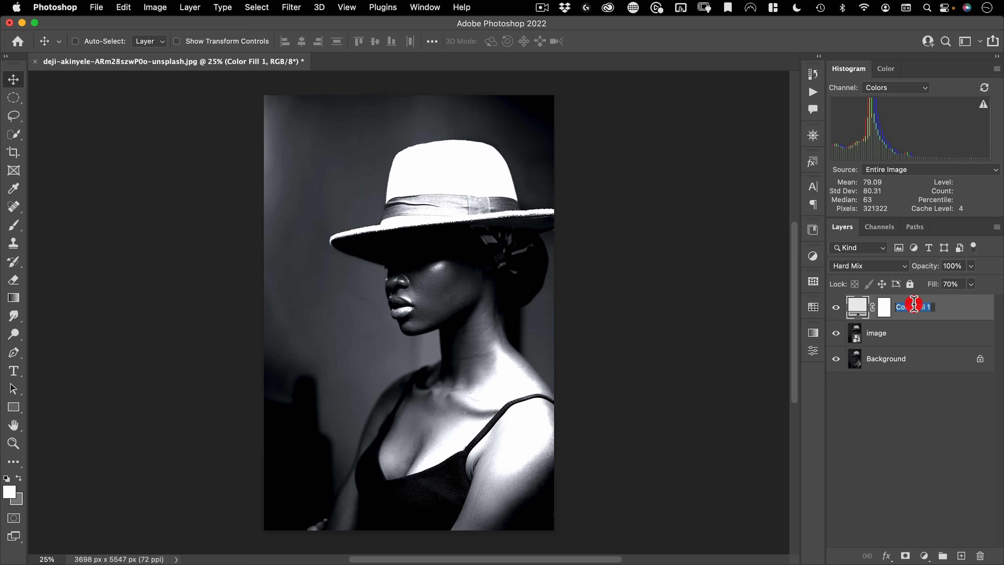
Rename the color fill layer to "contrast control"
type("contra")
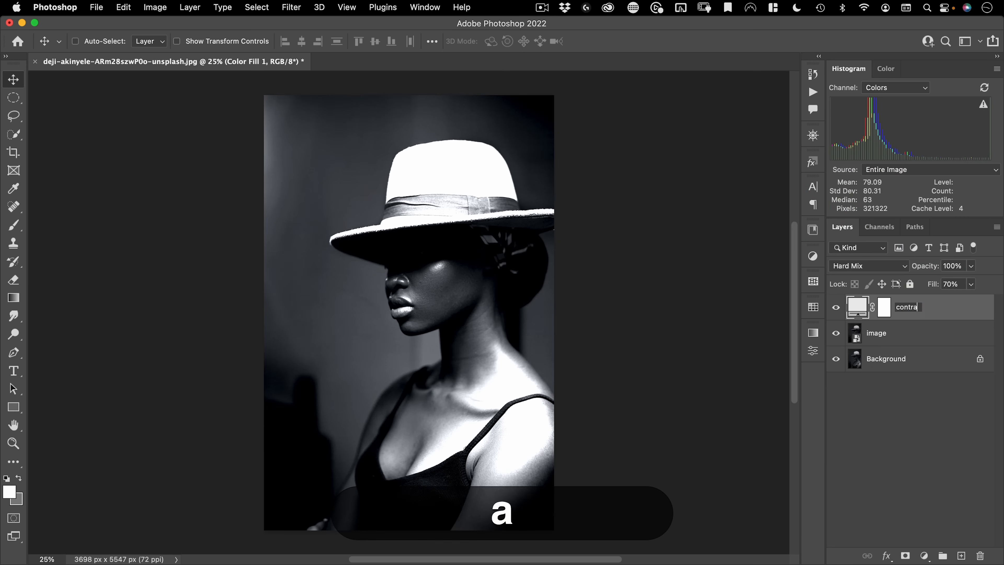
type("st control")
key("Return")
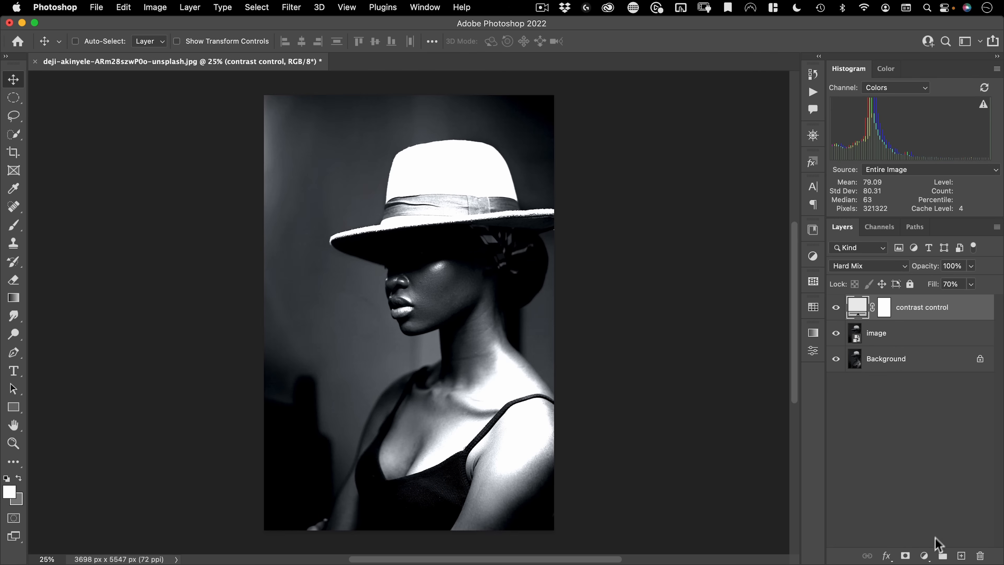
Add a Black & White adjustment layer with the Default preset on top and compare the image with and without it
left_click(924, 556)
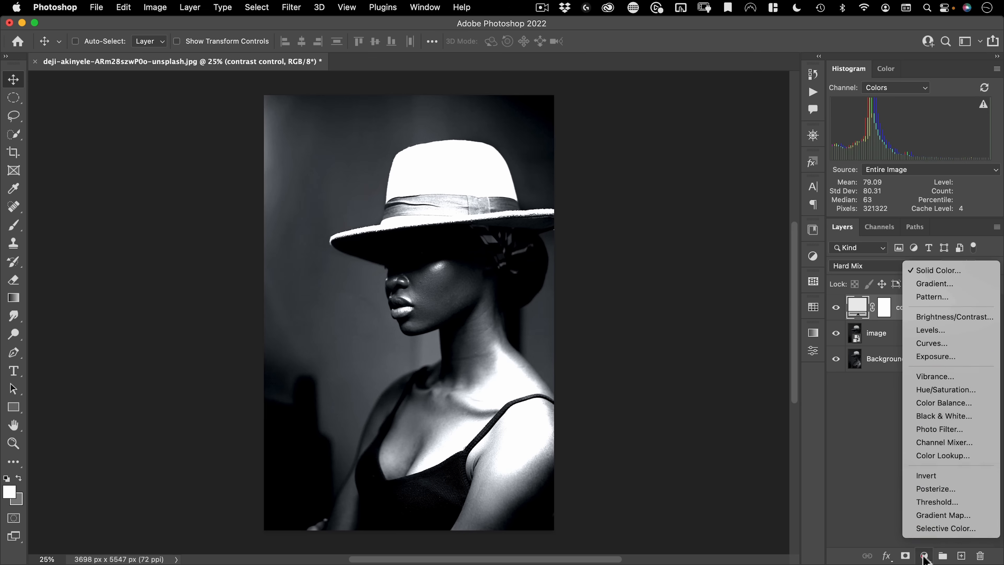
left_click(942, 418)
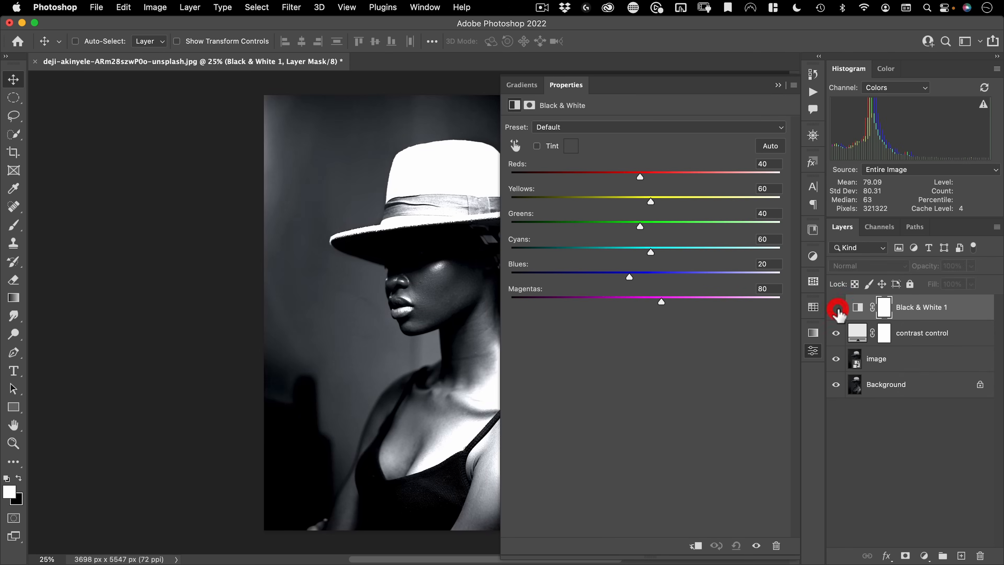
left_click(814, 350)
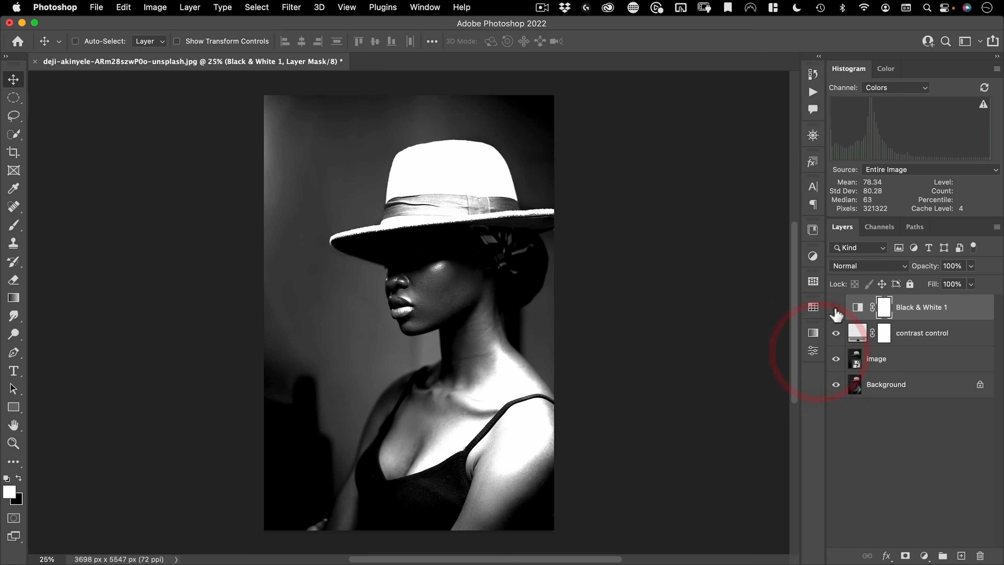
left_click(836, 308)
left_click(836, 308)
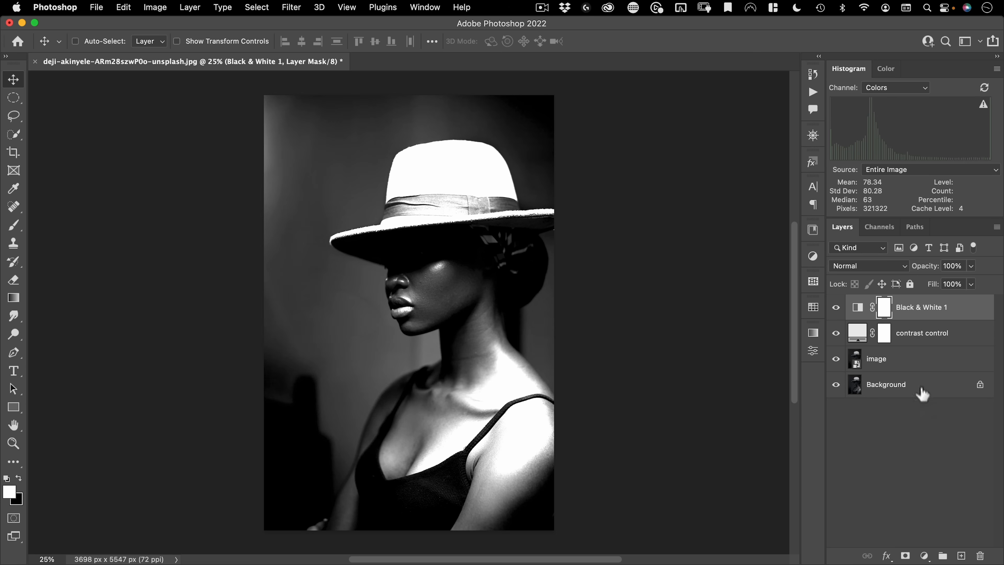
Group the Black & White, contrast control and image layers and name the group "base image"
left_click(921, 358, "shift")
key("super+g")
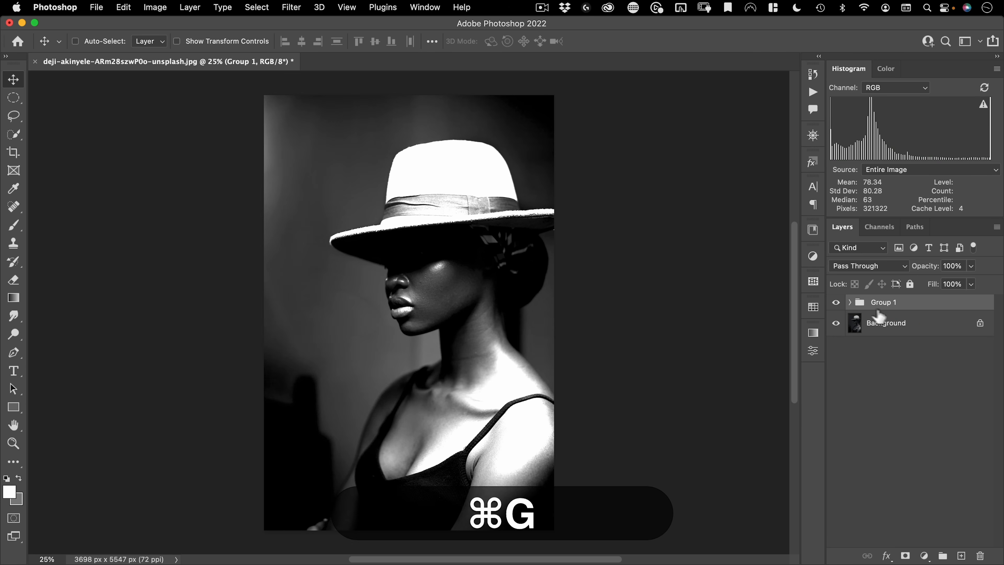
double_click(881, 303)
type("base ")
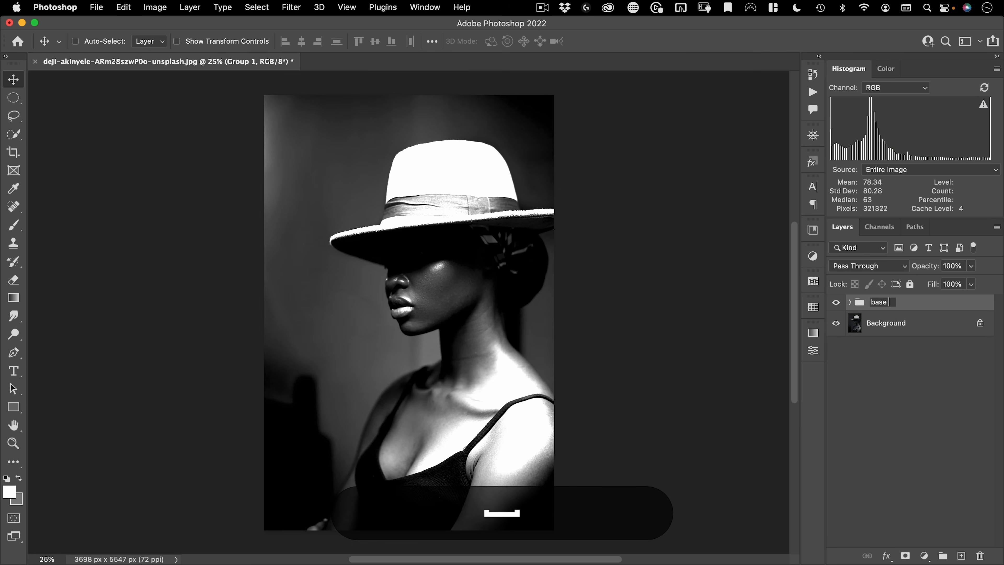
type("image")
key("Return")
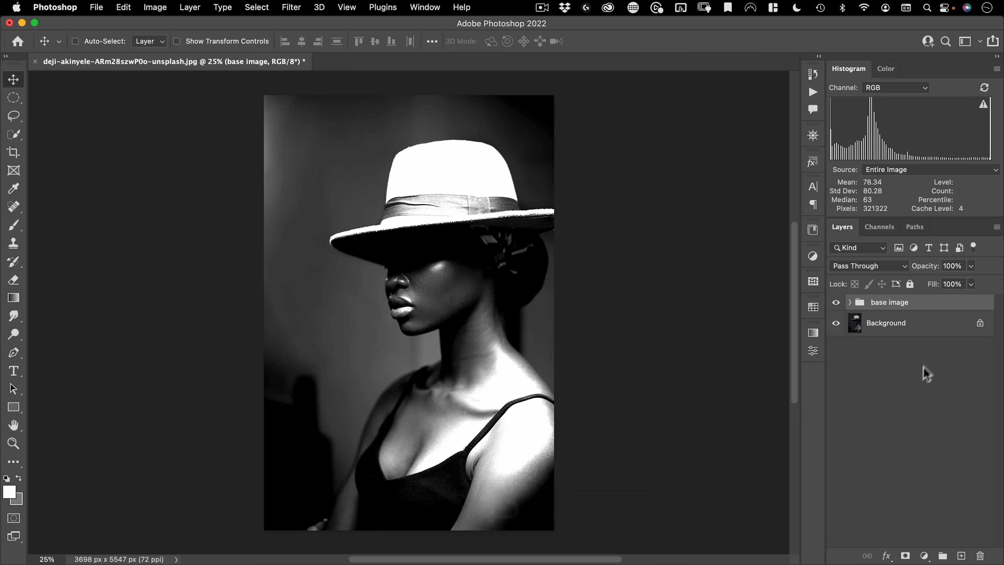
left_click(921, 373)
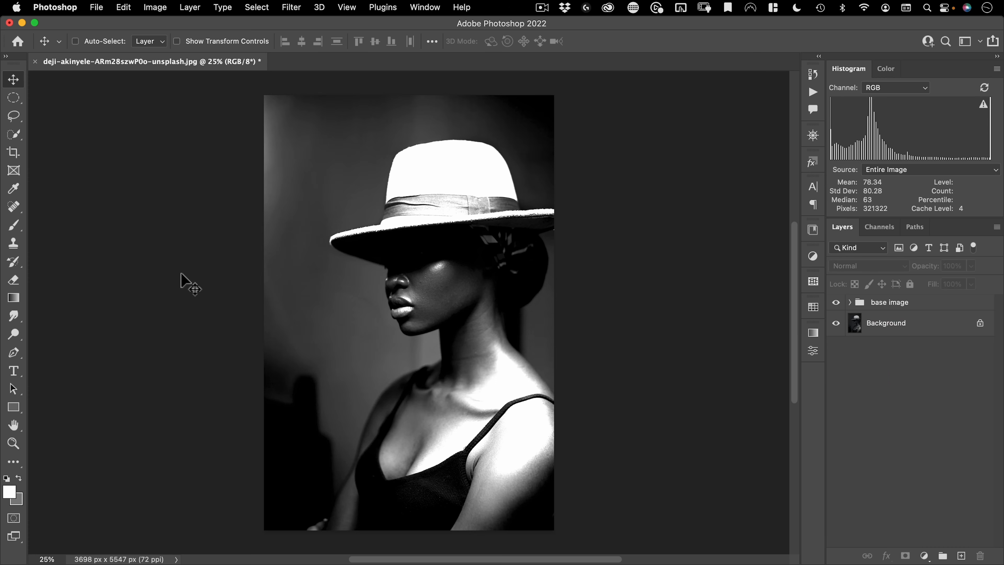
Create a new 1920 x 1920 px RGB document at 72 ppi with a white background
left_click(102, 8)
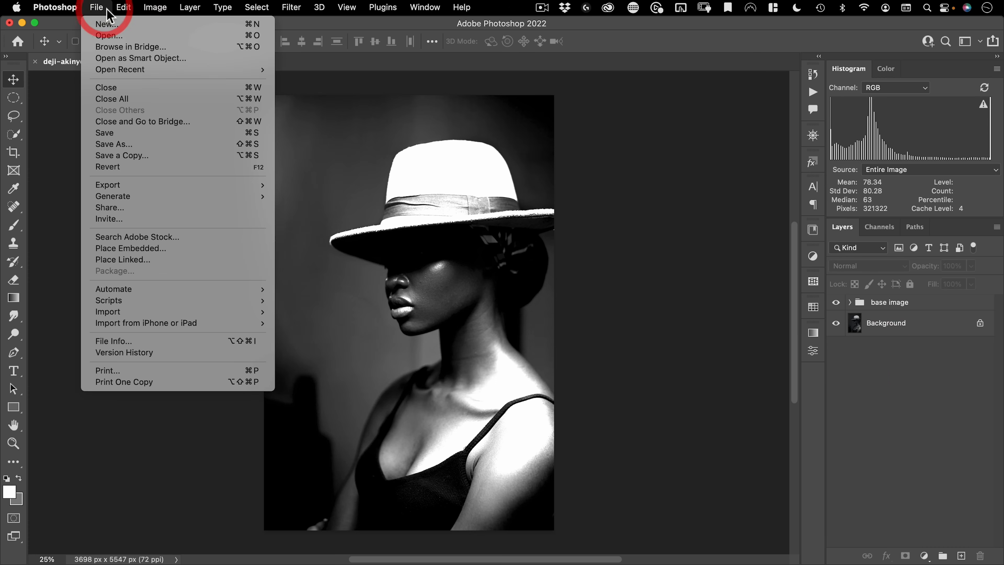
left_click(103, 22)
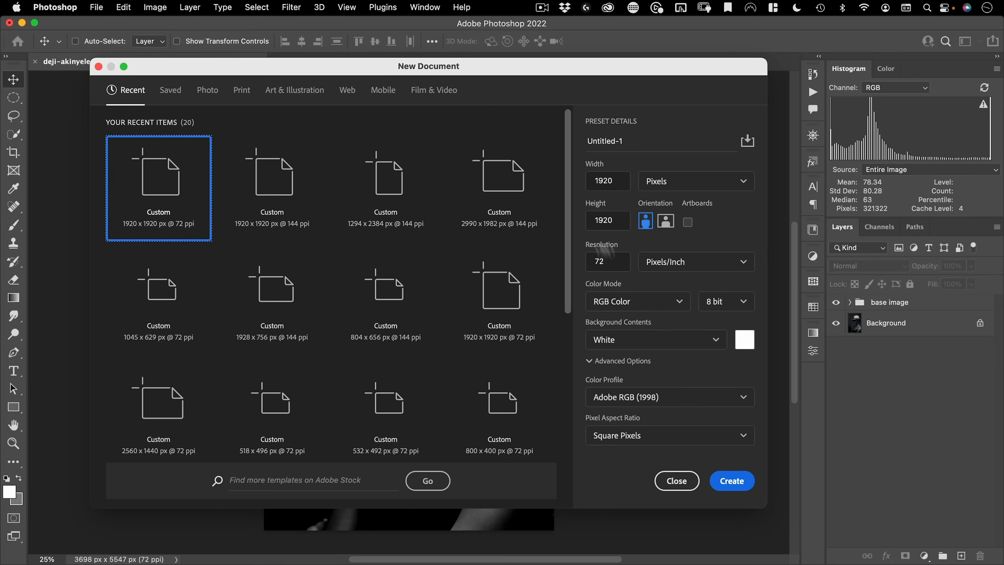
left_click(731, 481)
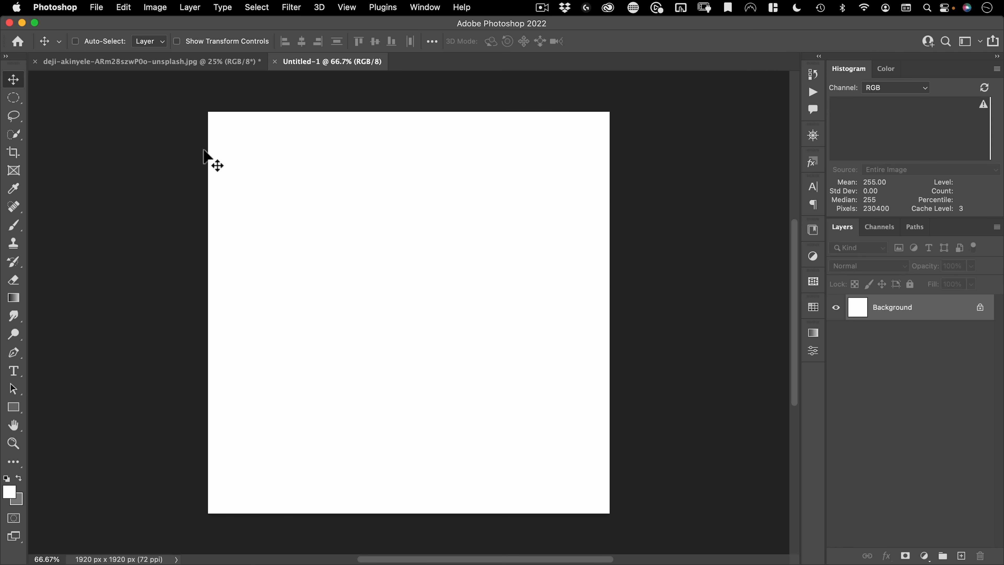
Start a new guide layout in the blank square document from the Default preset, with 2 columns and no column gutter
left_click(166, 69)
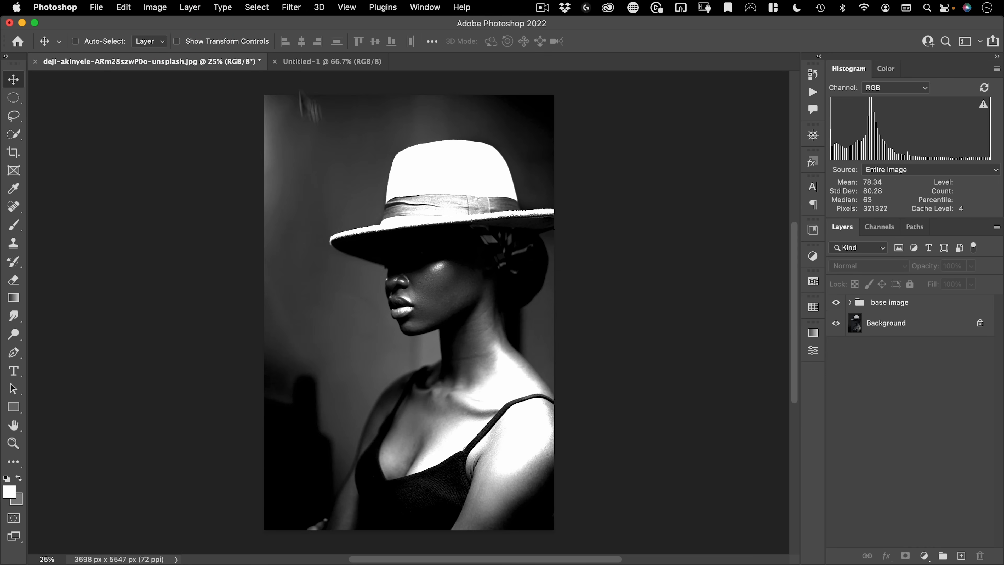
left_click(317, 63)
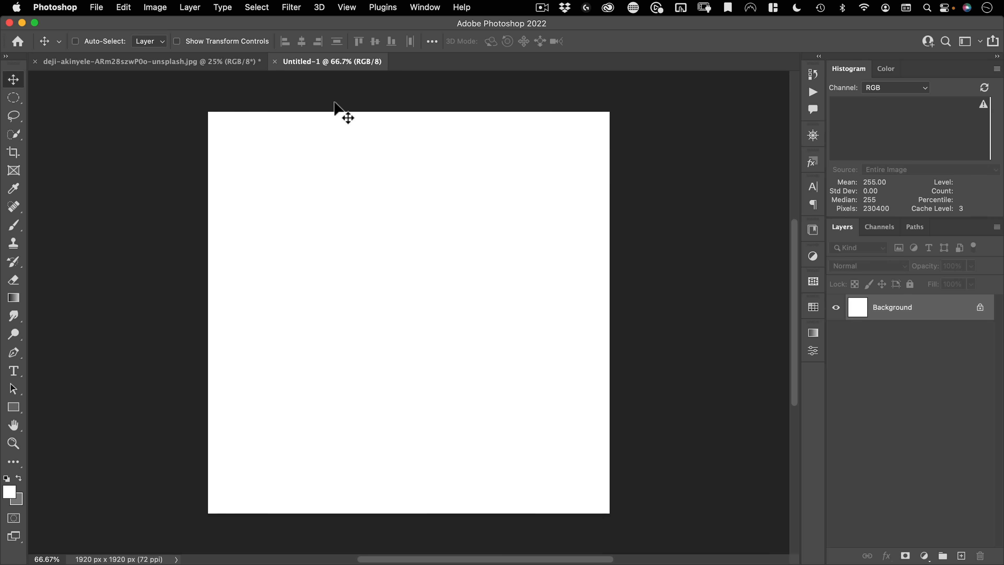
left_click(347, 7)
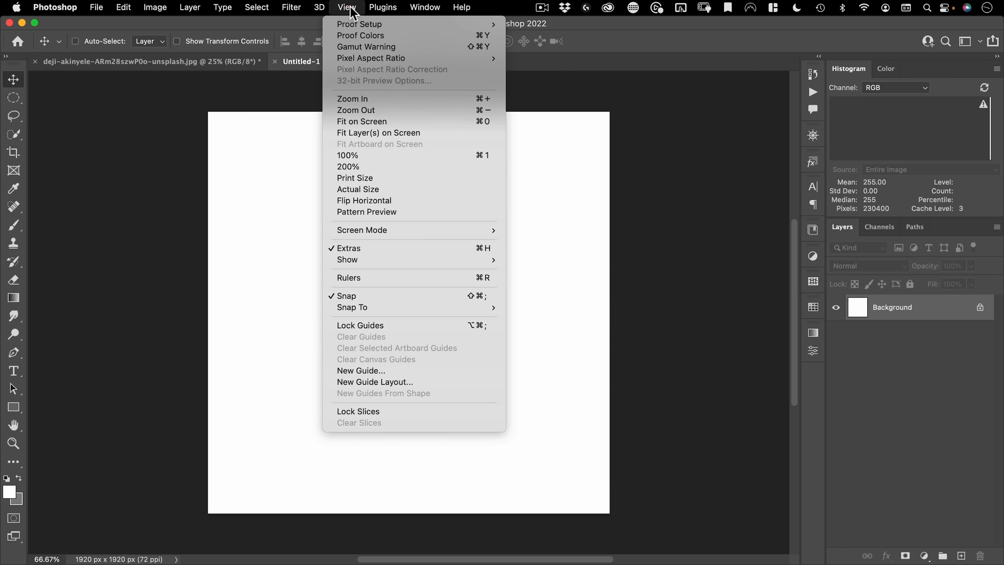
left_click(374, 381)
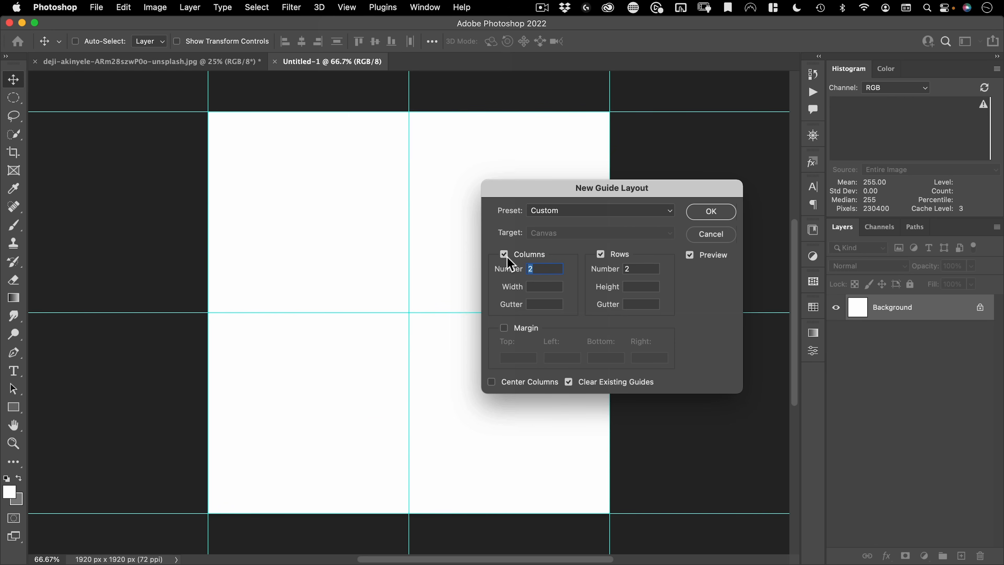
left_click(551, 211)
left_click(560, 93)
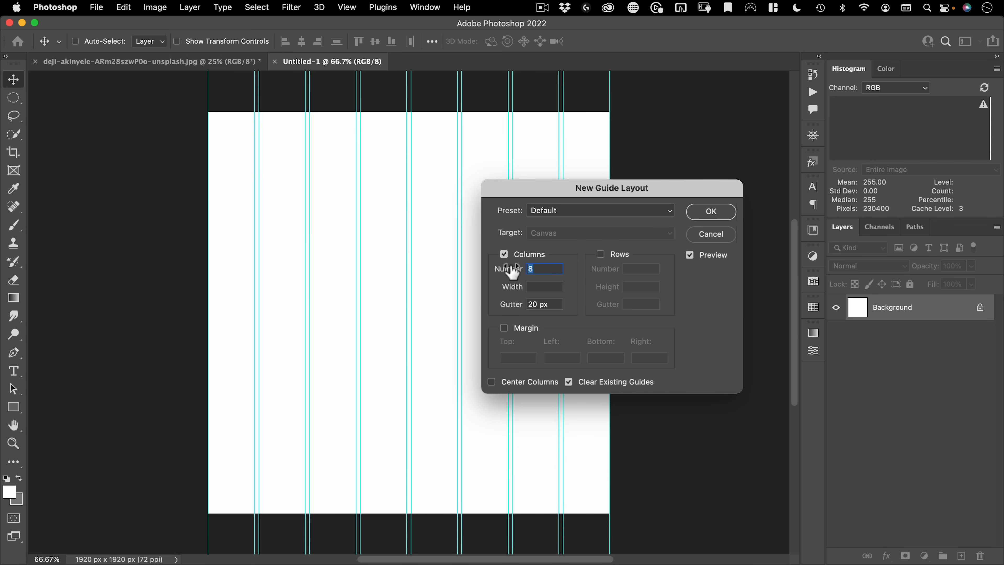
left_click_drag(542, 270, 513, 266)
type("2")
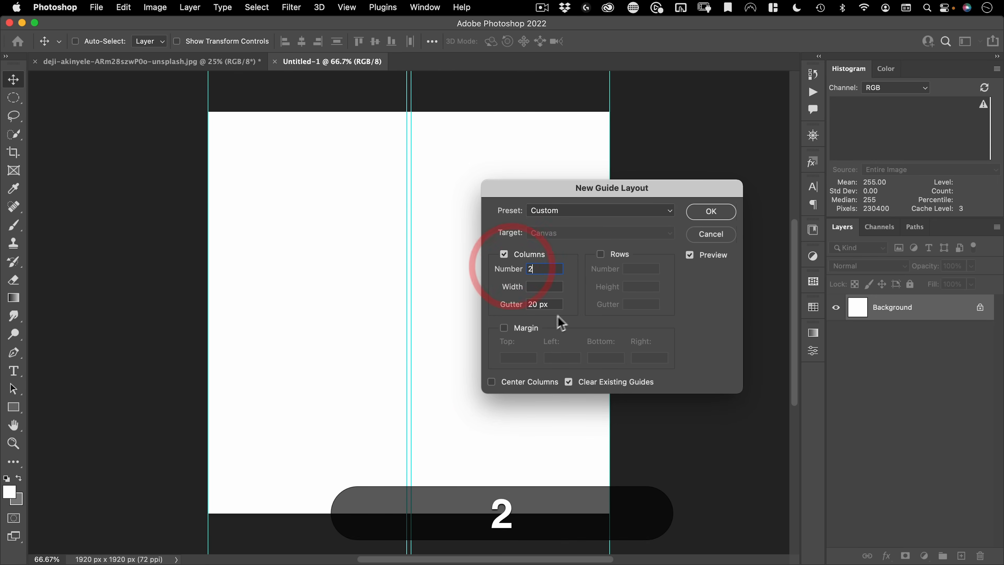
left_click_drag(551, 305, 425, 291)
key("BackSpace")
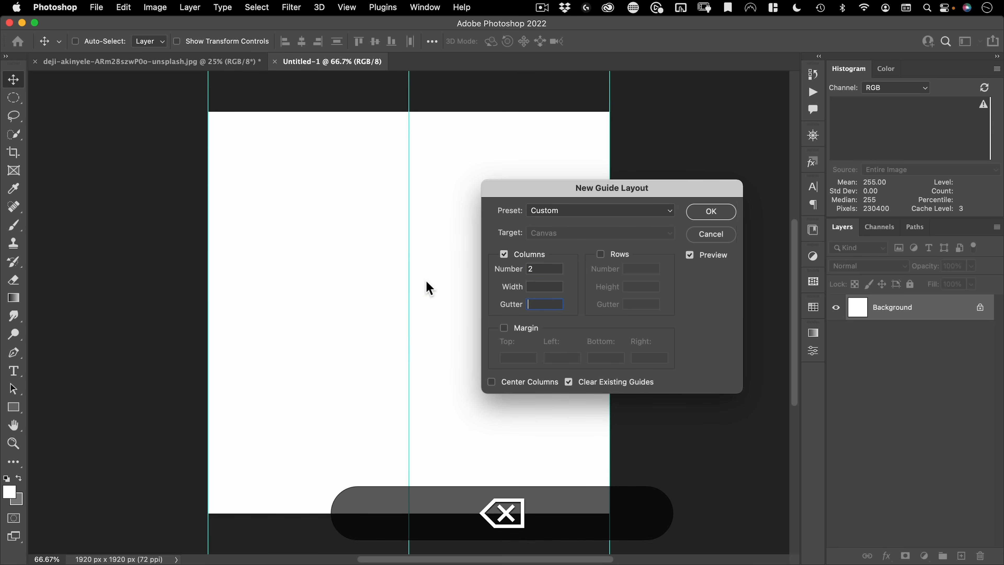
Add 2 rows without a gutter to the guide layout and apply it
left_click(617, 255)
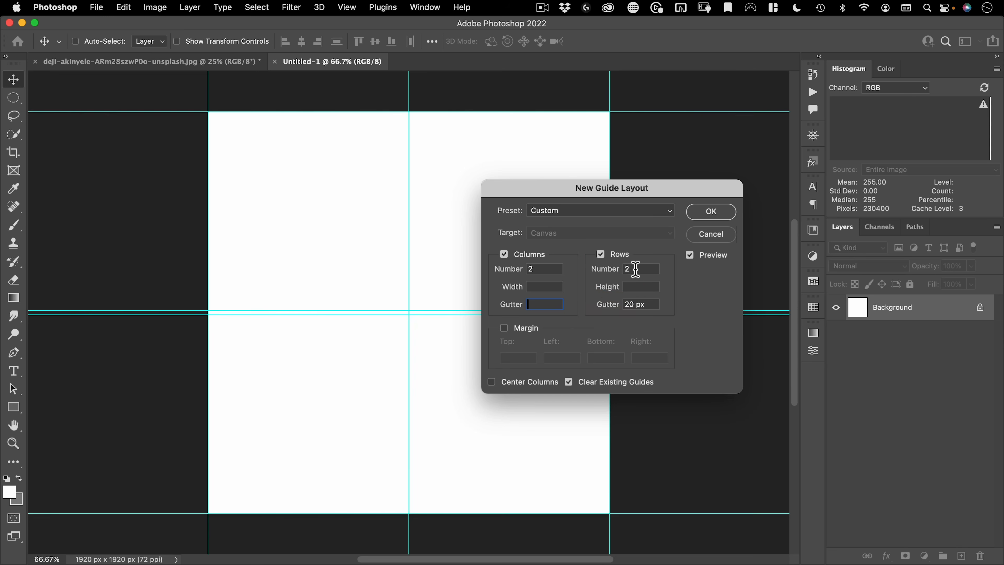
left_click_drag(649, 304, 601, 303)
key("BackSpace")
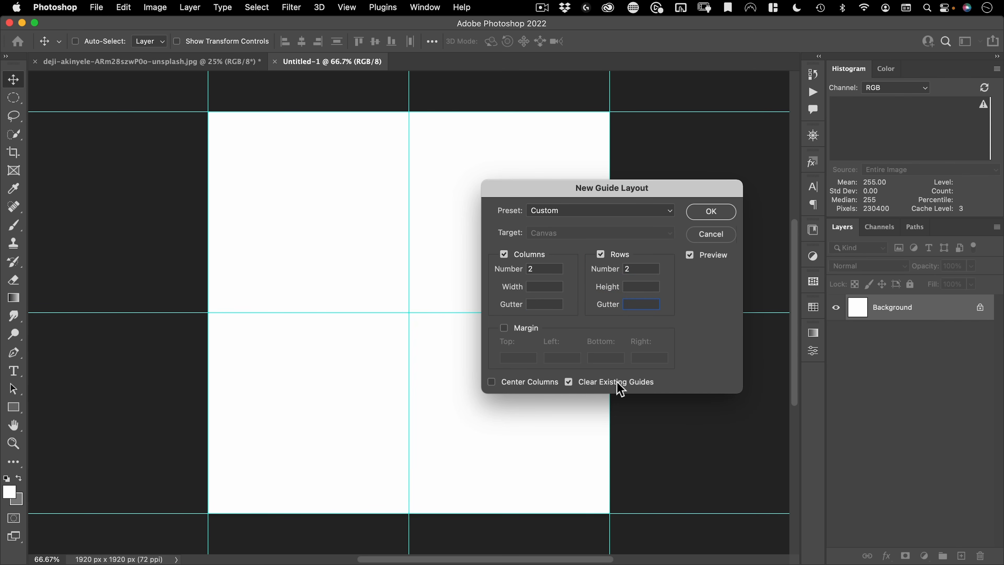
left_click(711, 212)
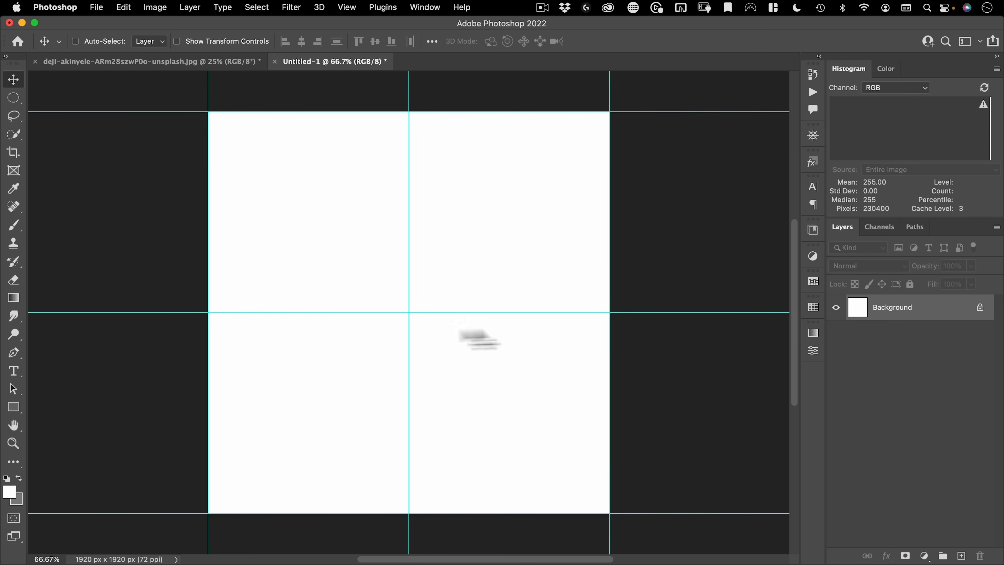
Set up the Gradient tool with the Basics foreground-to-transparent preset and the reflected gradient style
left_click(14, 299)
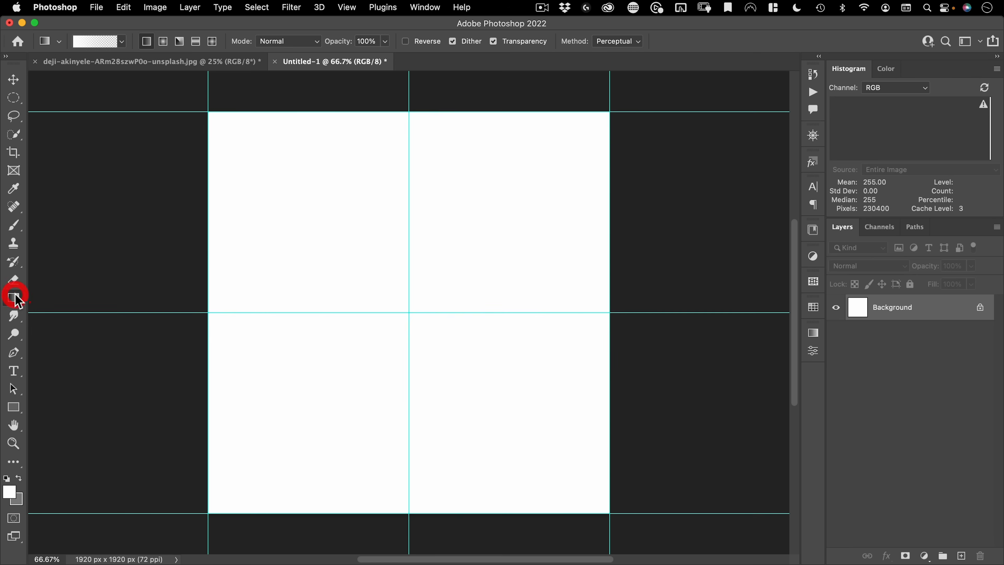
left_click(123, 43)
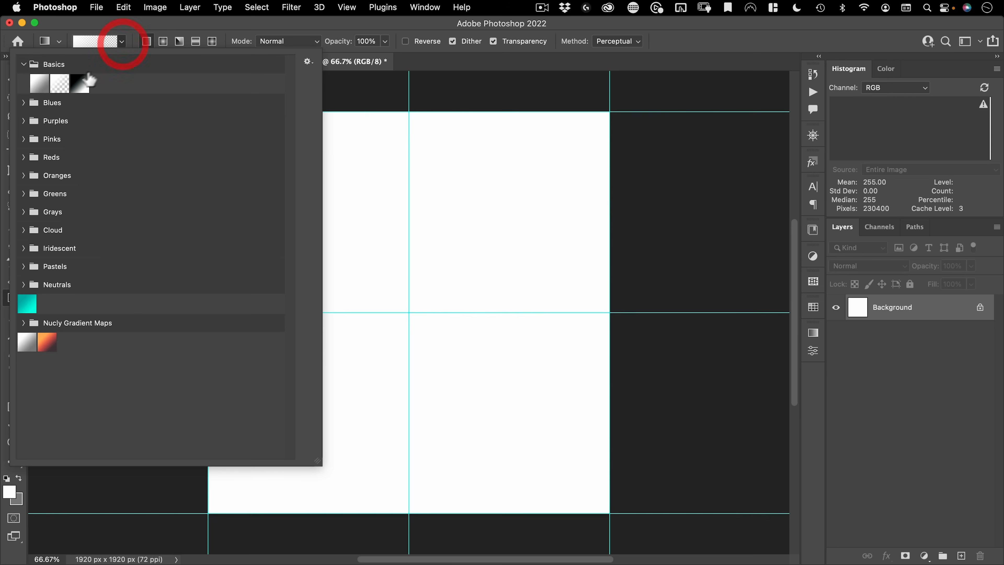
left_click(59, 84)
left_click(106, 24)
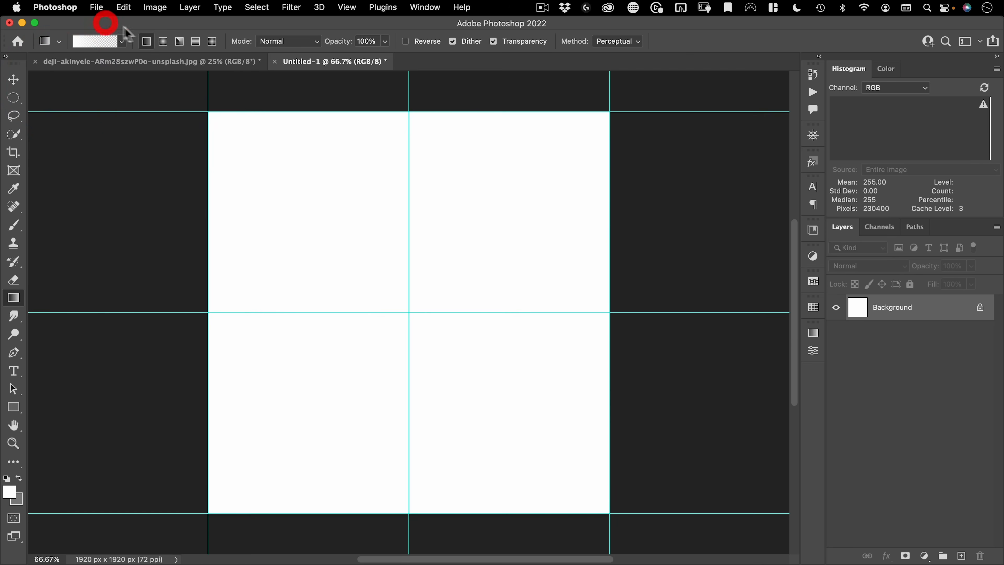
left_click(196, 42)
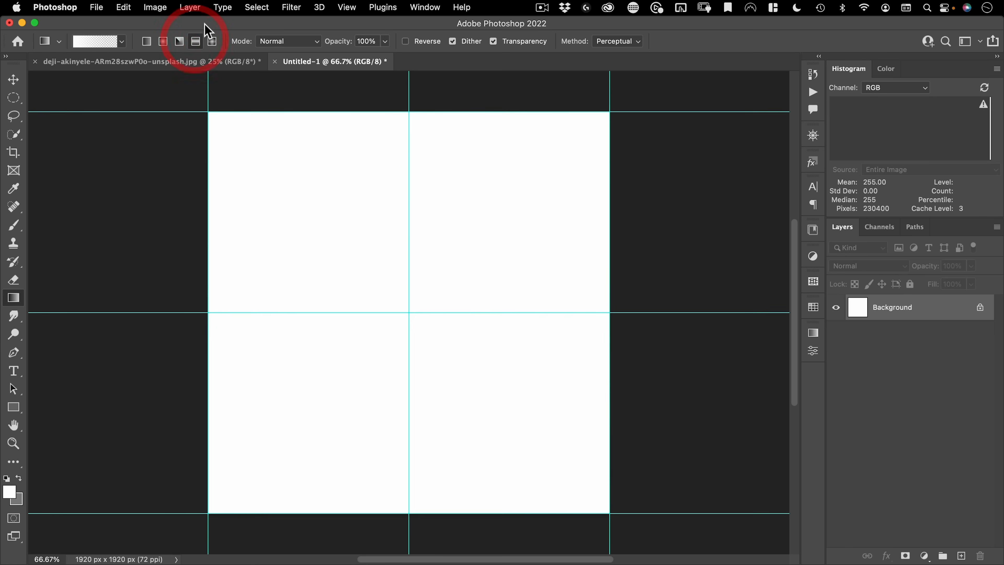
Restore the default black and white colors and draw a straight horizontal reflected gradient from the canvas center to its left edge
key("d")
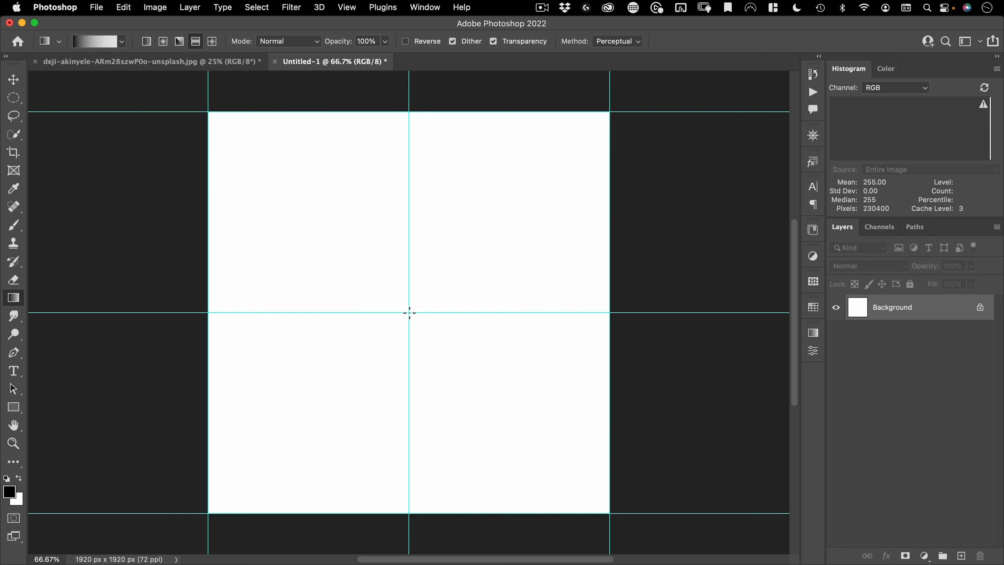
left_click_drag(409, 312, 366, 316)
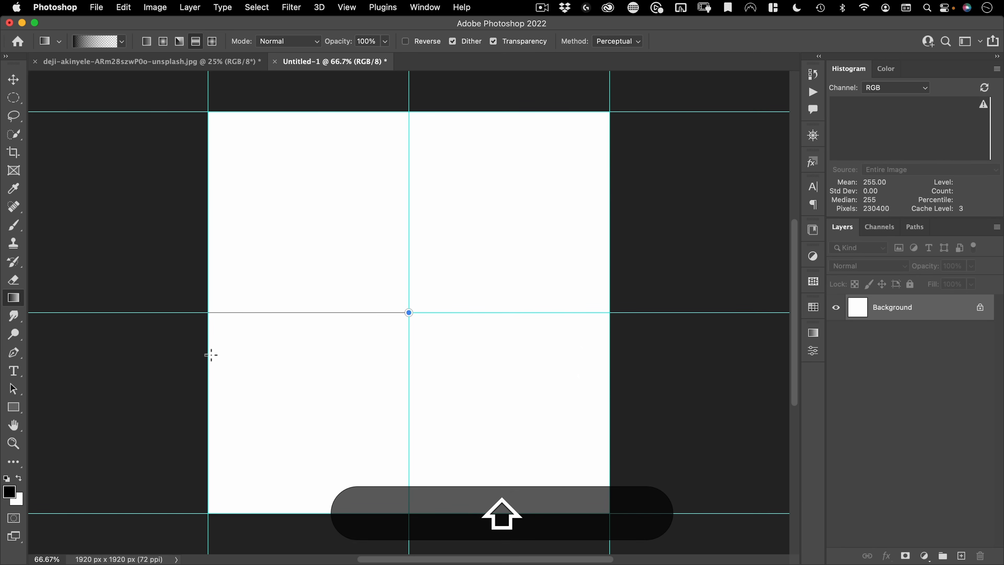
left_click_drag(211, 355, 210, 354)
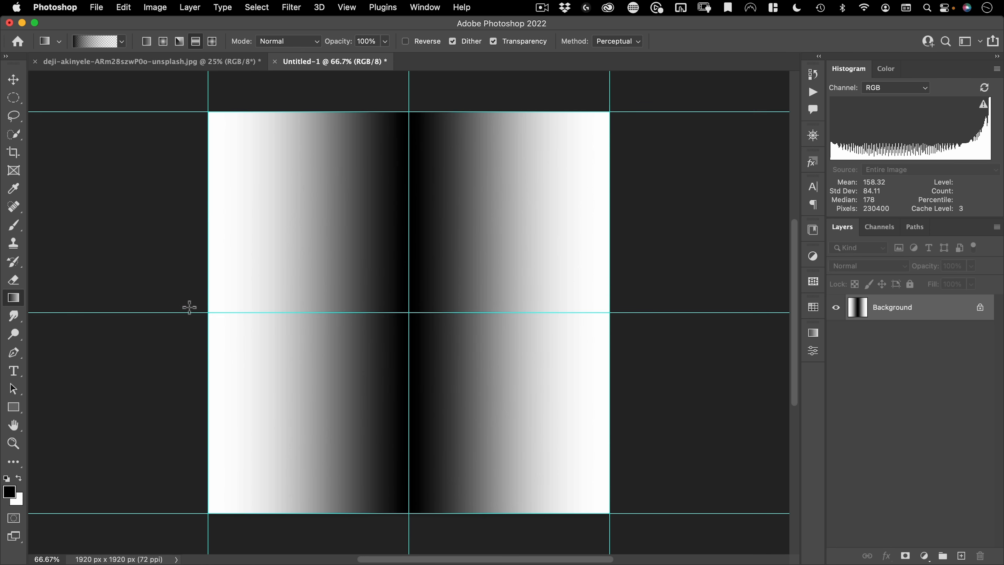
Define the gradient canvas as a pattern named "one line"
left_click(131, 7)
left_click(144, 348)
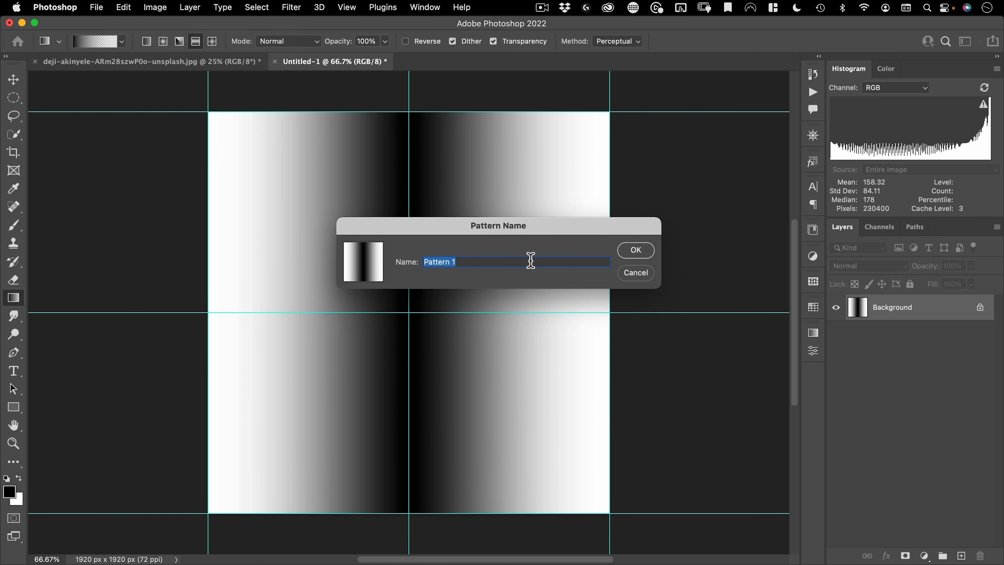
type("use this")
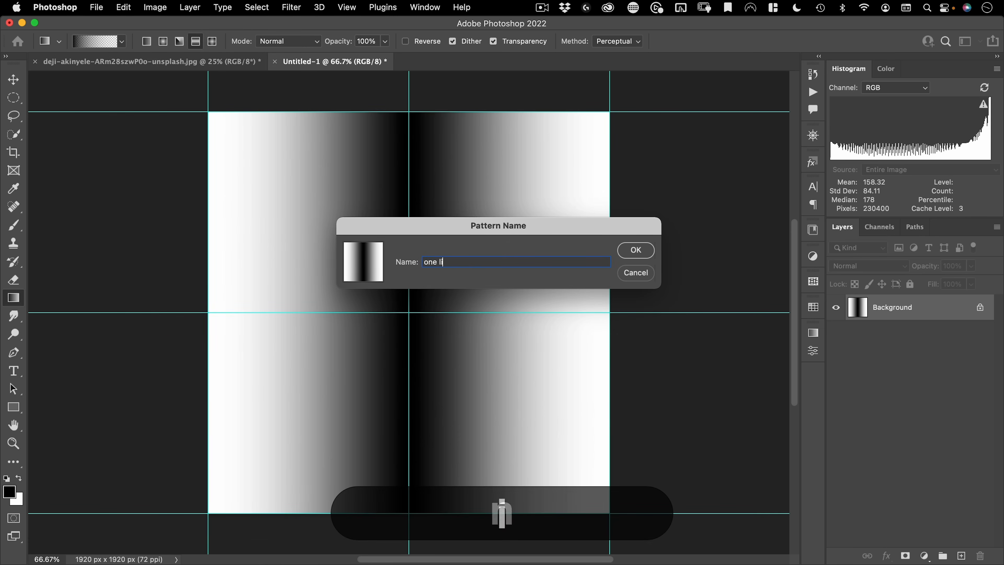
key("Return")
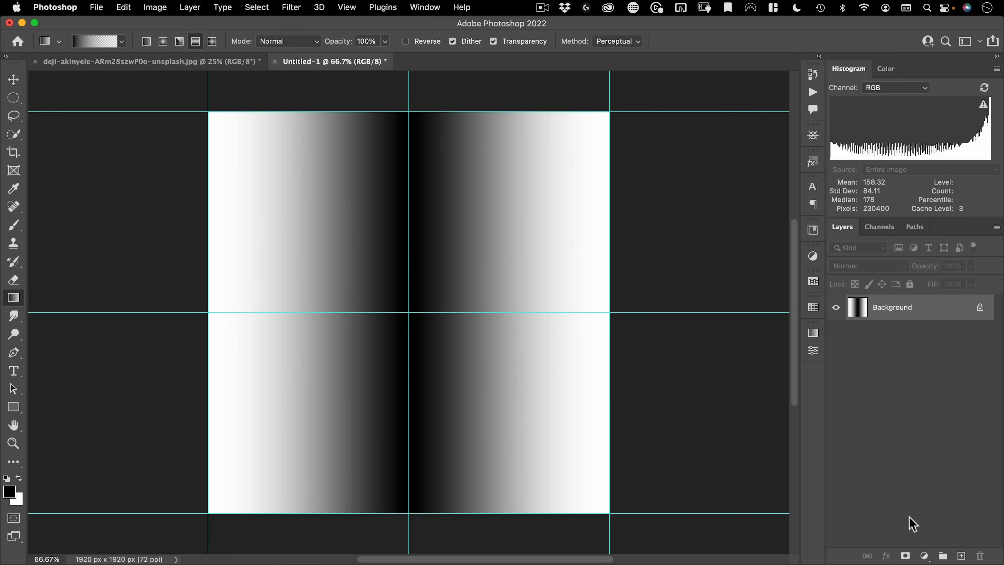
Add a Pattern fill layer that uses the newly defined black-and-white gradient pattern
left_click(924, 556)
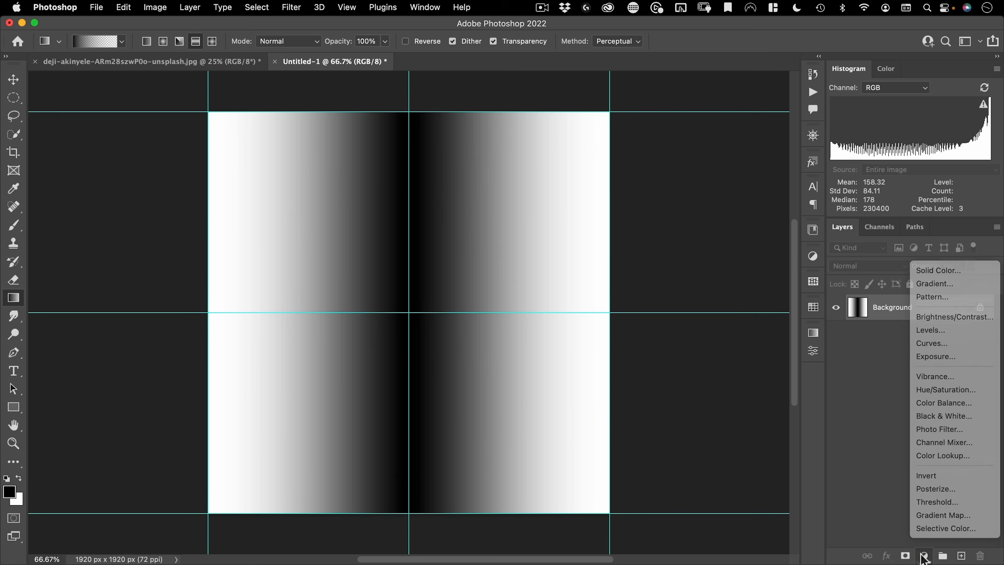
left_click(933, 296)
left_click(587, 253)
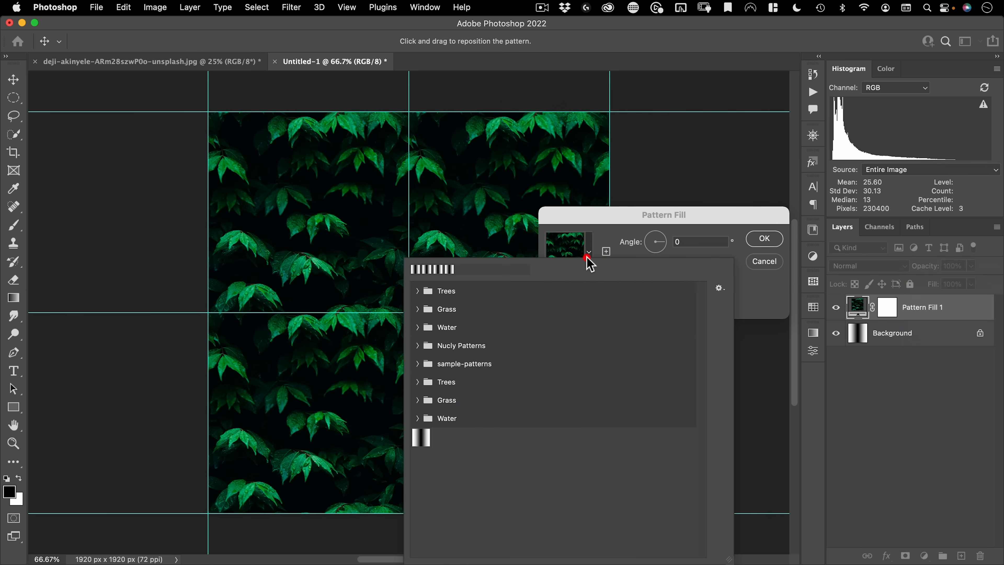
left_click(421, 437)
left_click(598, 216)
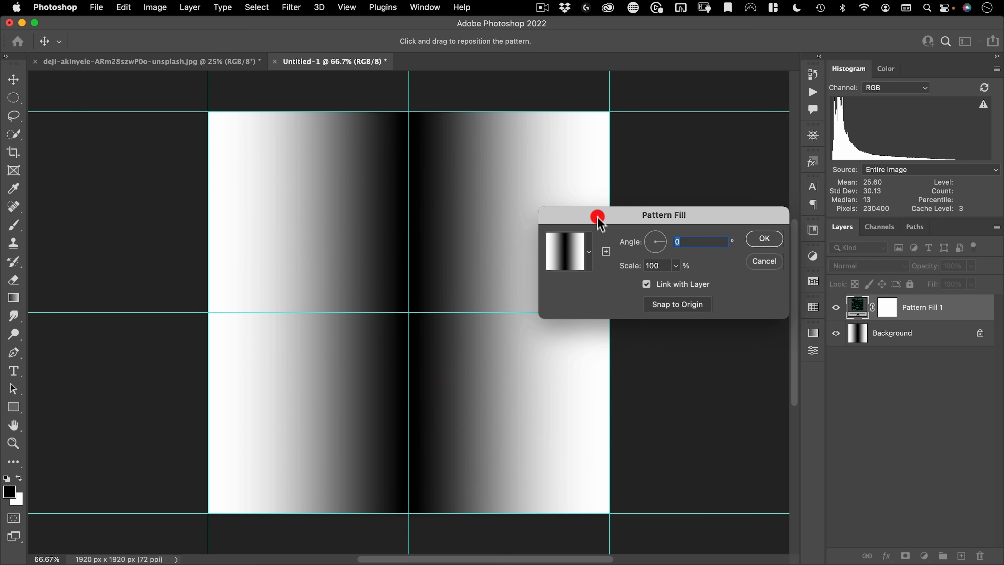
Try the pattern fill at scales of 50%, 10% and 1%
left_click(623, 266)
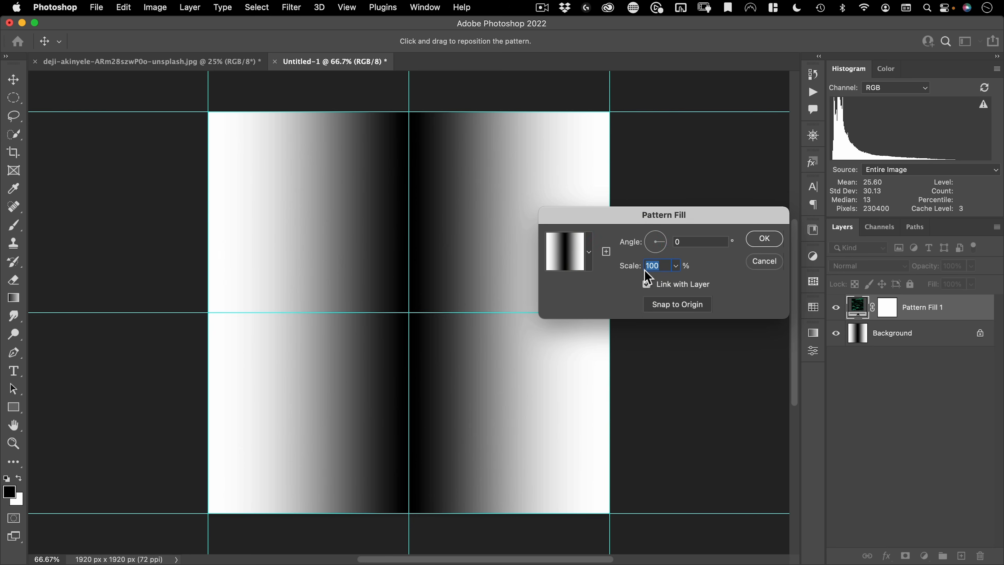
type("50")
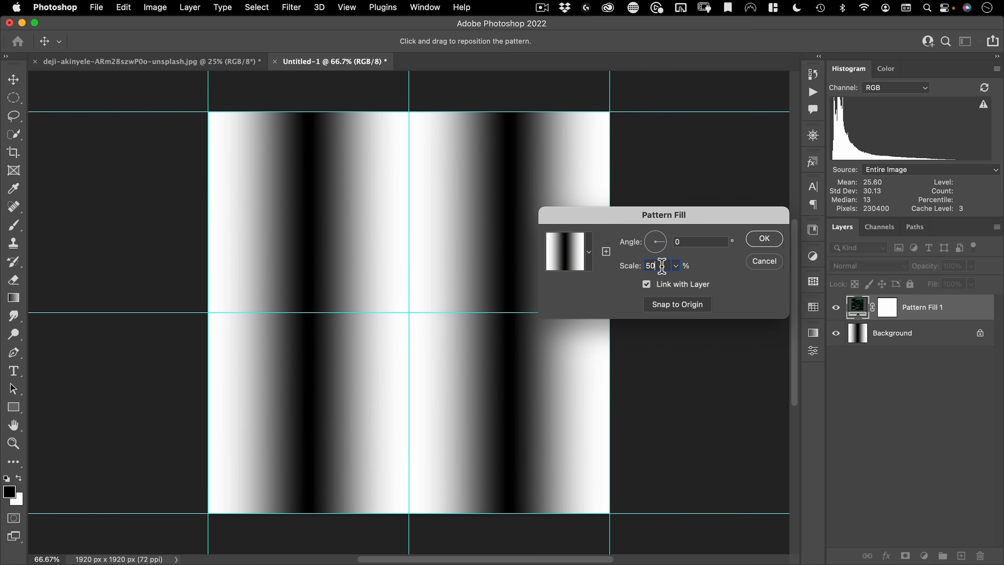
left_click(626, 265)
type("10")
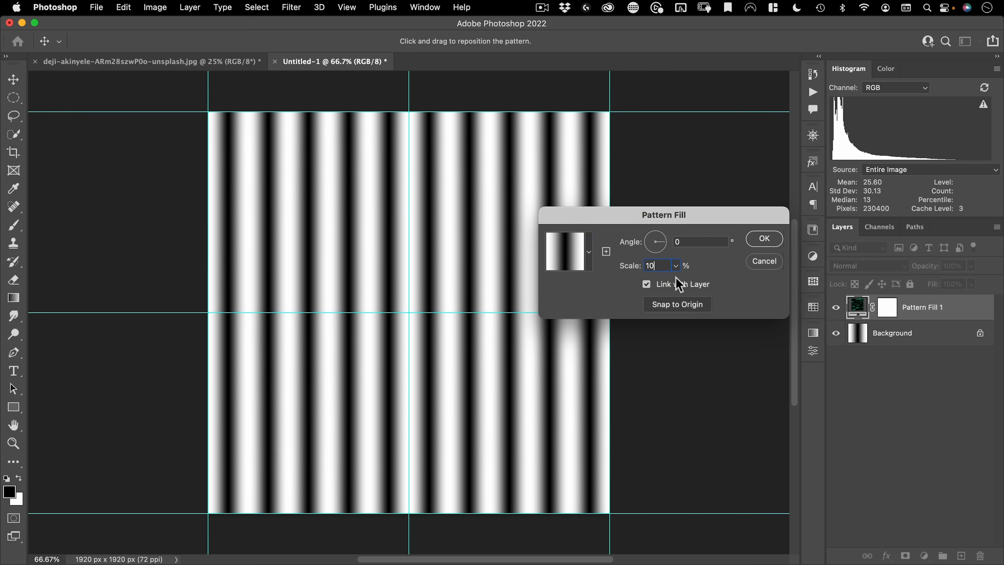
type("1")
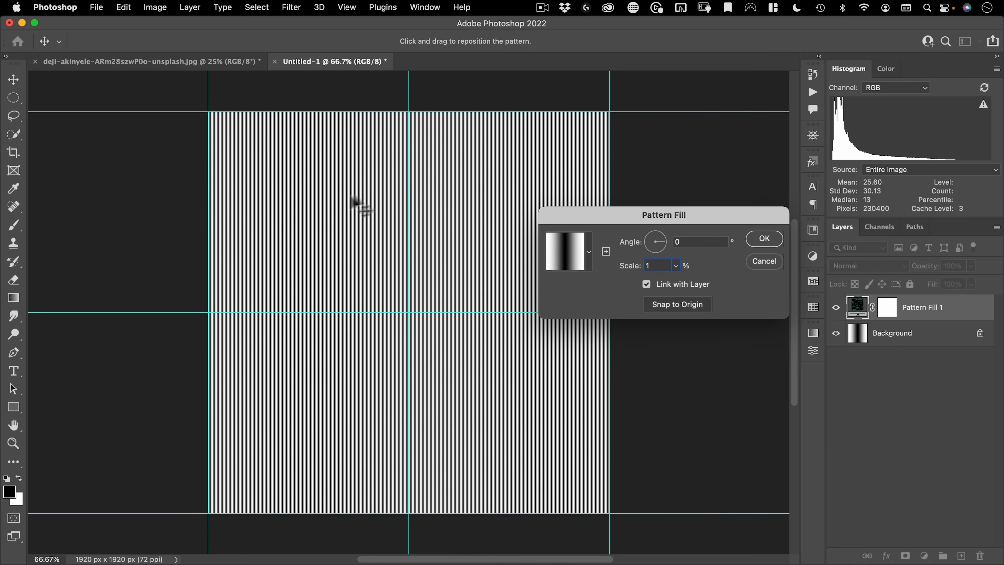
Try to set the pattern fill's scale to .5%
double_click(658, 264)
left_click_drag(658, 267, 628, 265)
type(".5")
key("Tab")
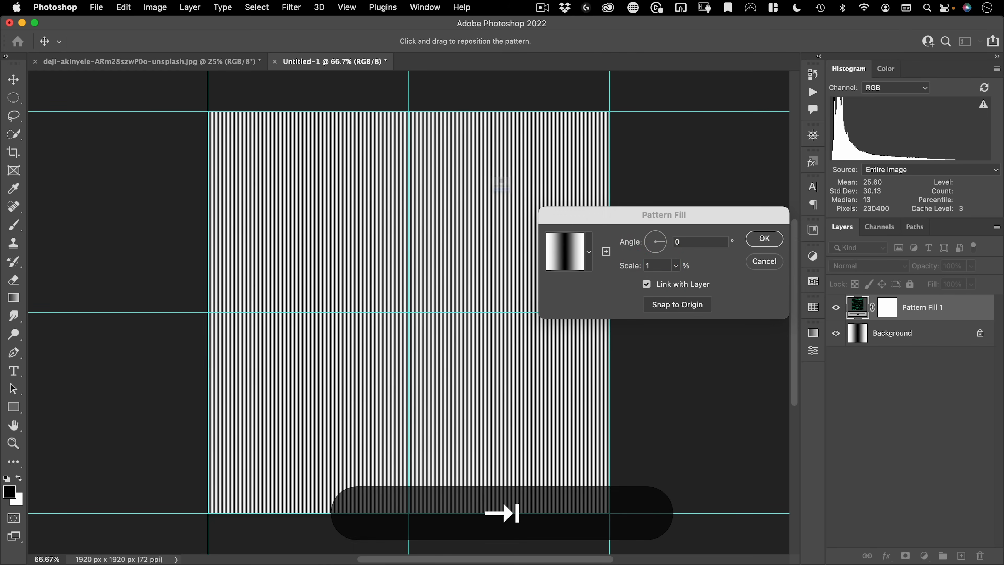
Set the pattern fill's scale to 10% and apply the fill
left_click(505, 225)
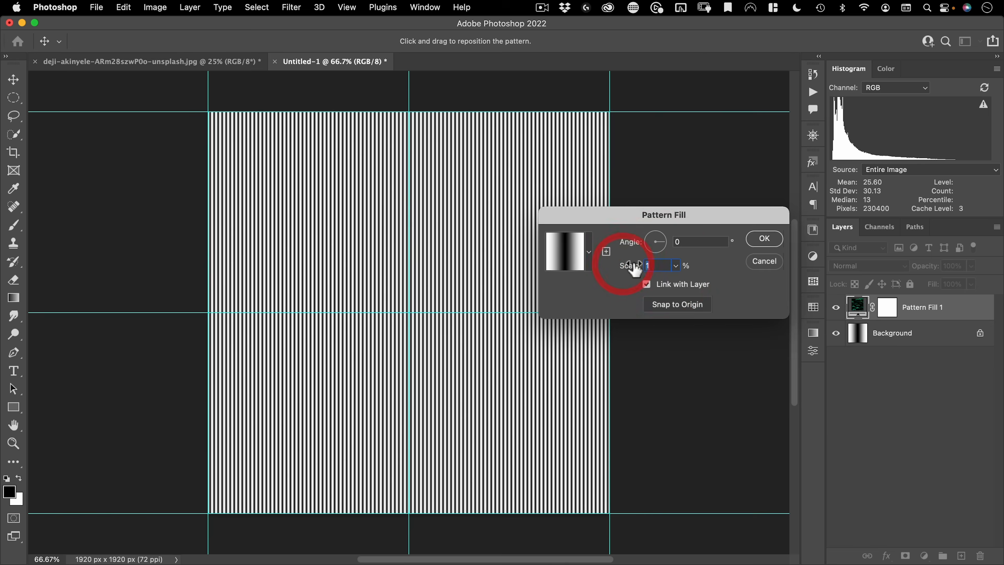
type("0")
left_click(763, 239)
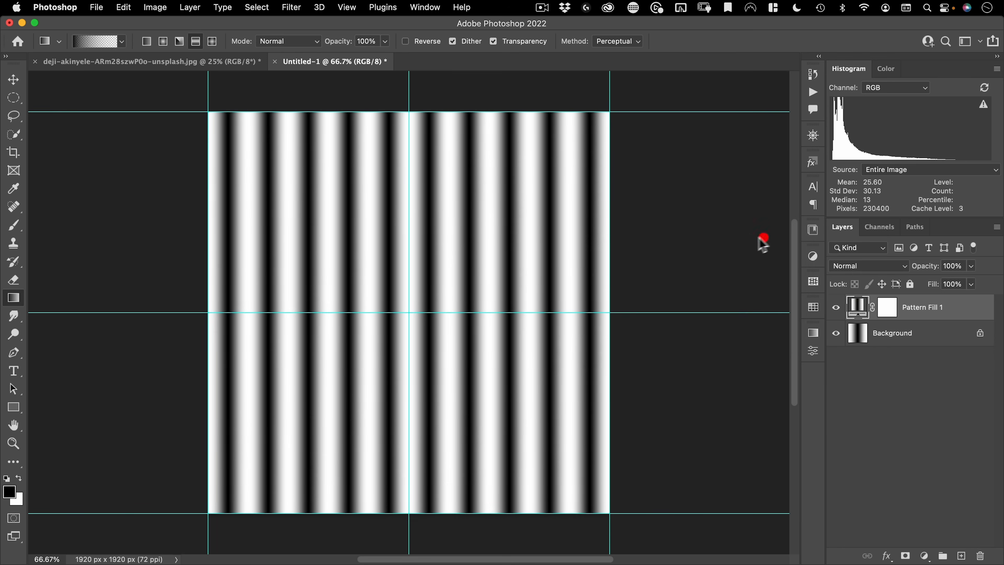
Define the striped canvas as a new pattern named "base 1"
left_click(122, 7)
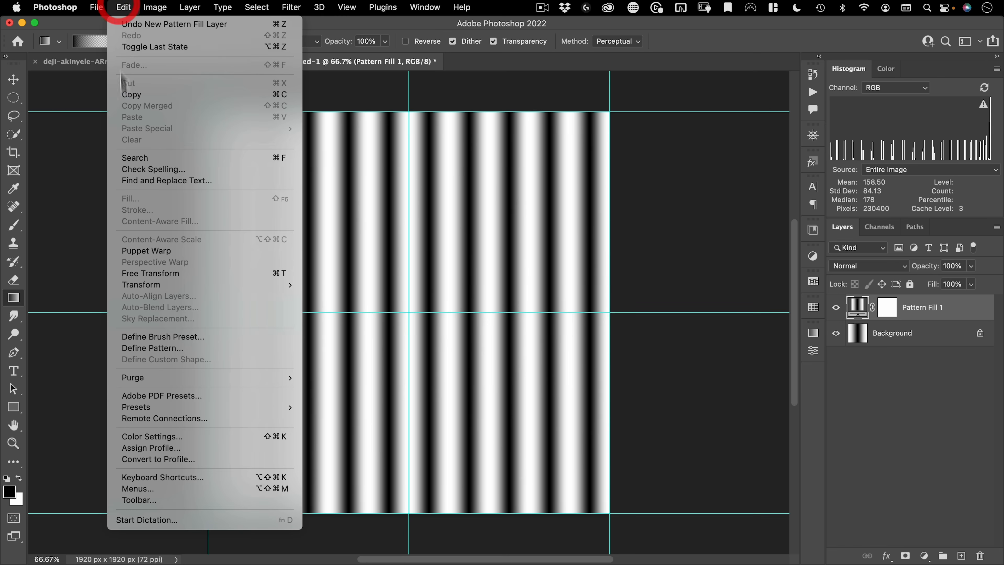
left_click(158, 348)
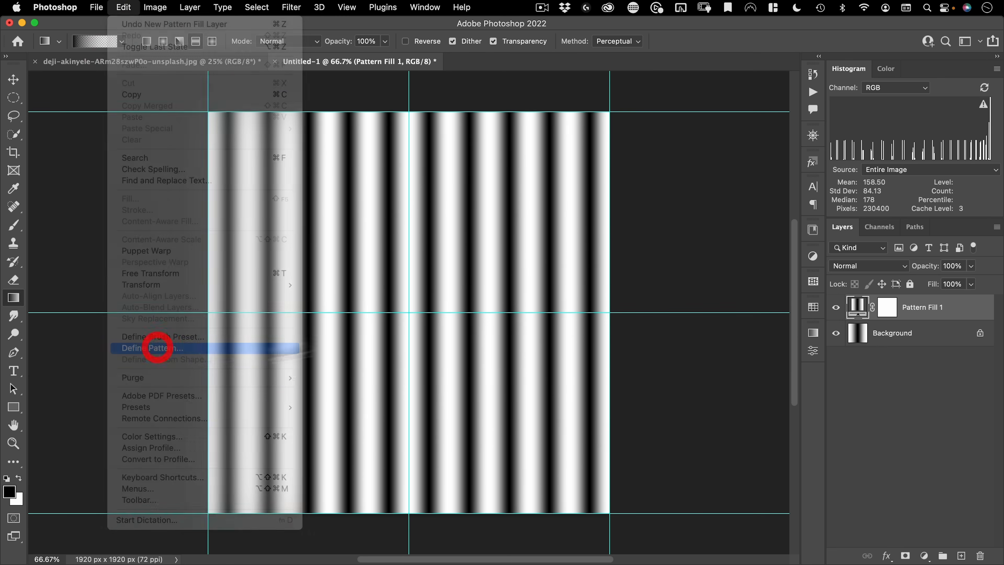
type("base 1")
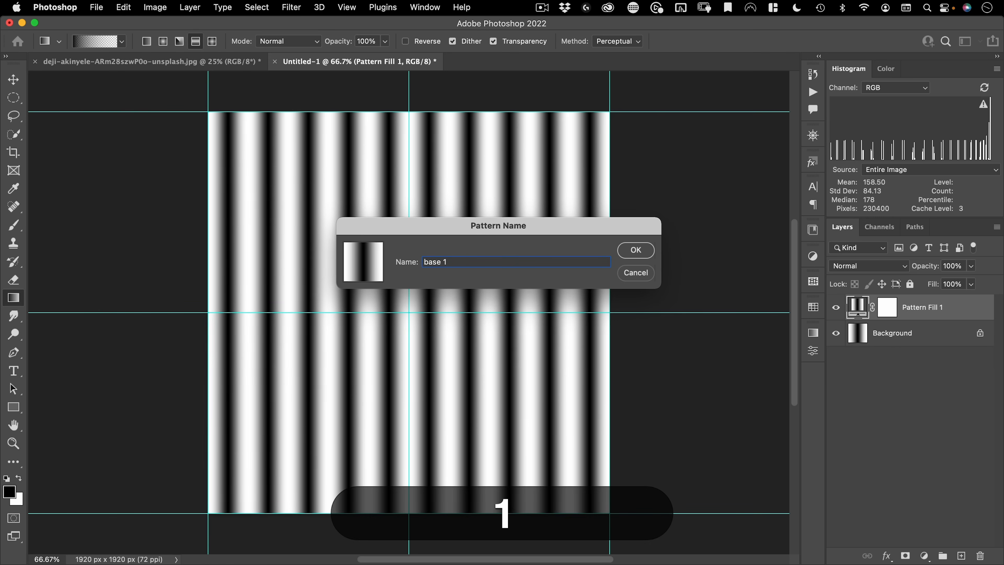
key("Return")
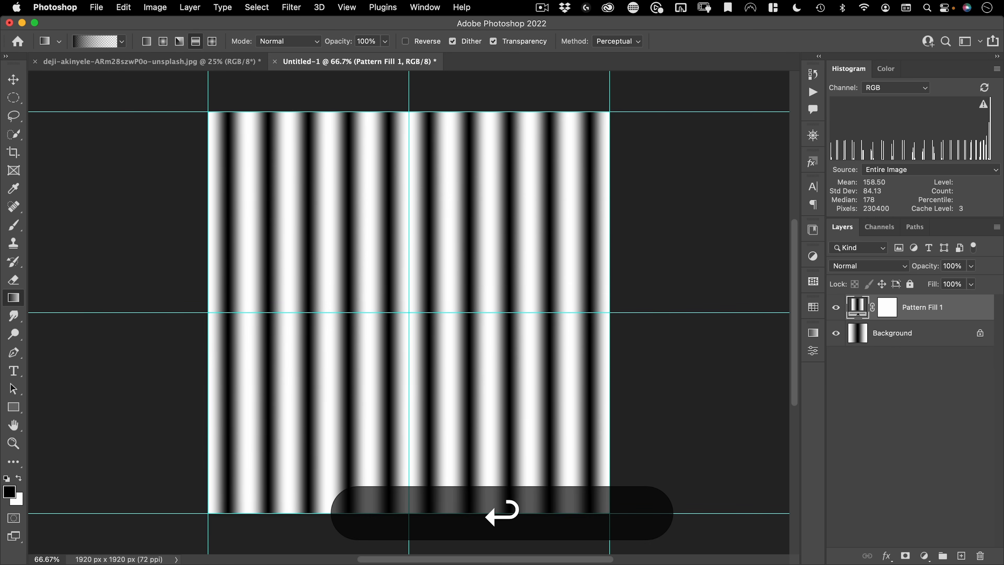
Replace the pattern used by the Pattern Fill 1 layer with the newly defined "base 1" stripe pattern
double_click(850, 315)
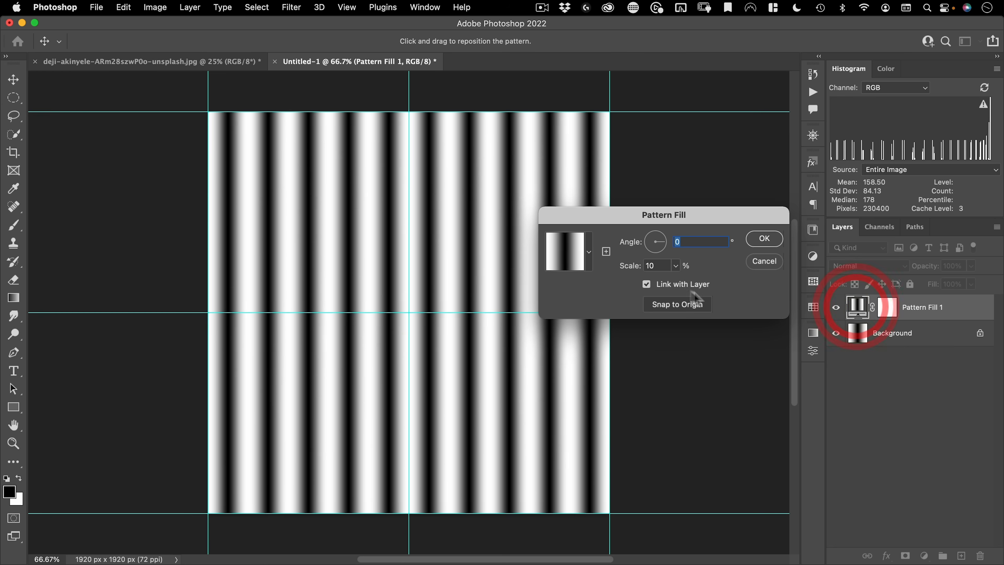
left_click(592, 250)
left_click(442, 438)
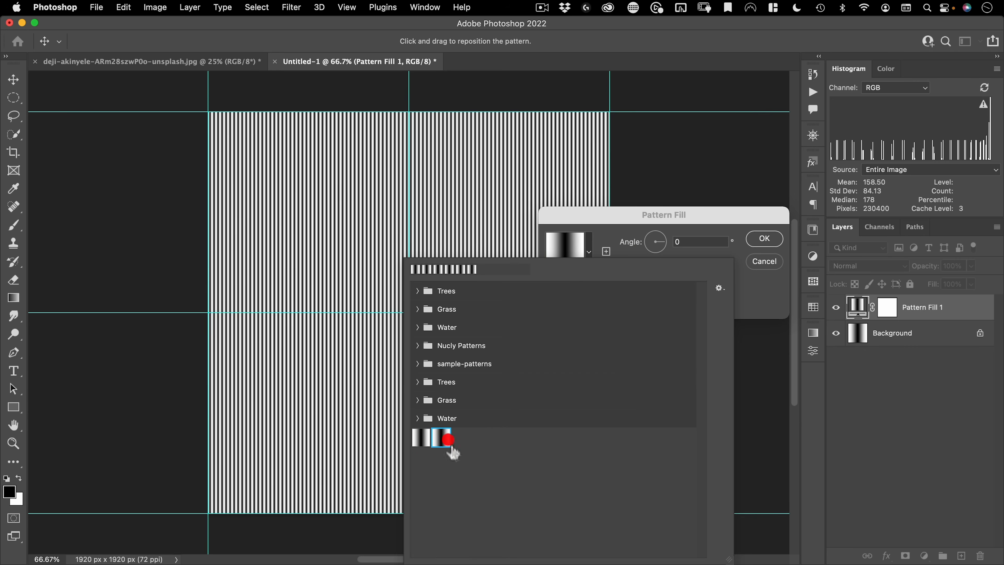
left_click(590, 210)
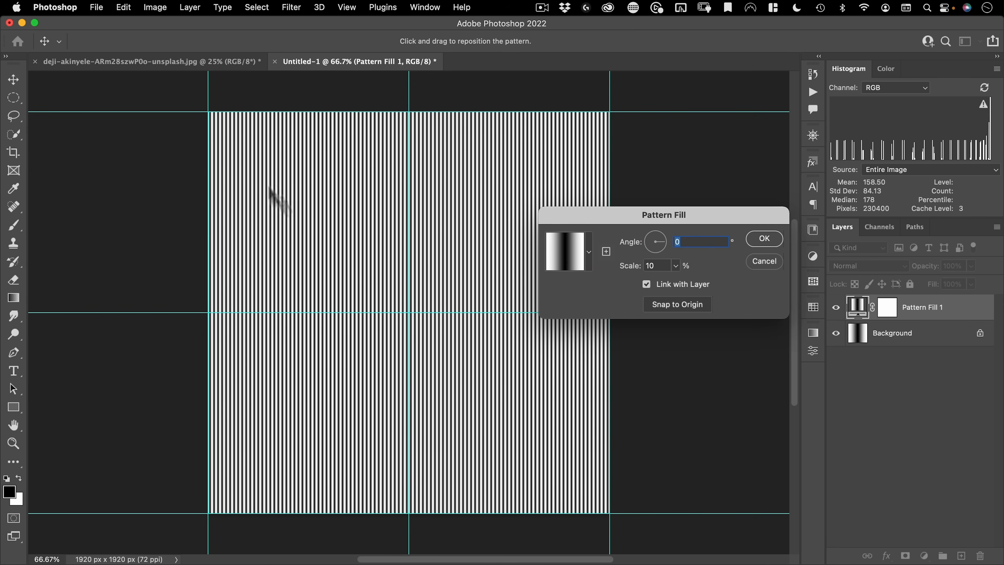
Try the new stripe pattern fill at scales of 5% and 2%
left_click(632, 264)
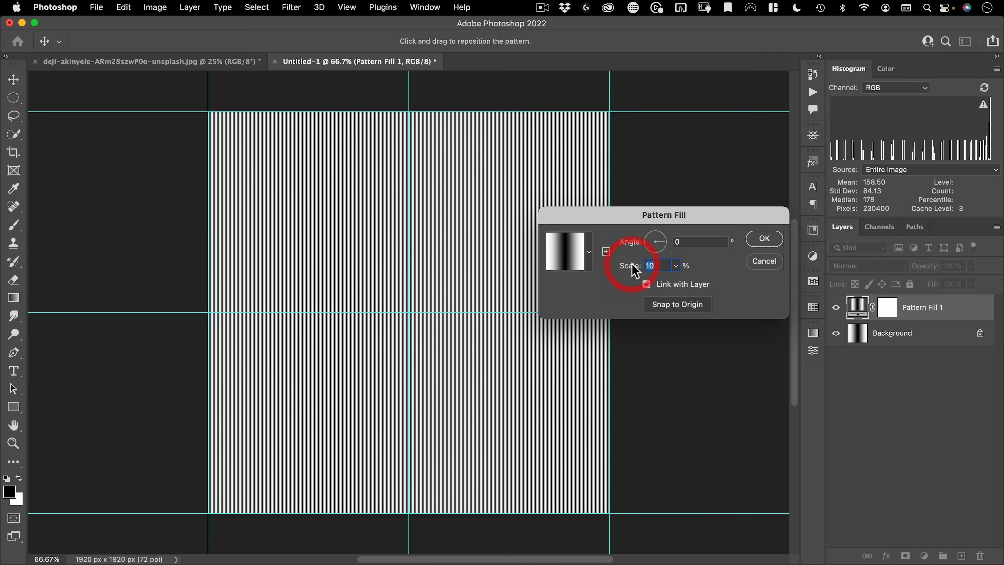
type("5")
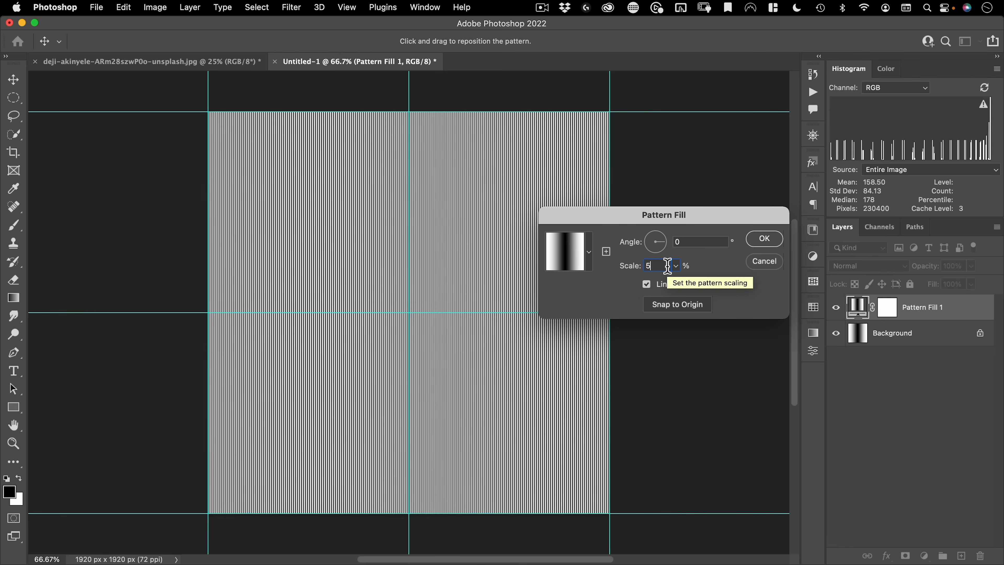
left_click(630, 261)
type("2")
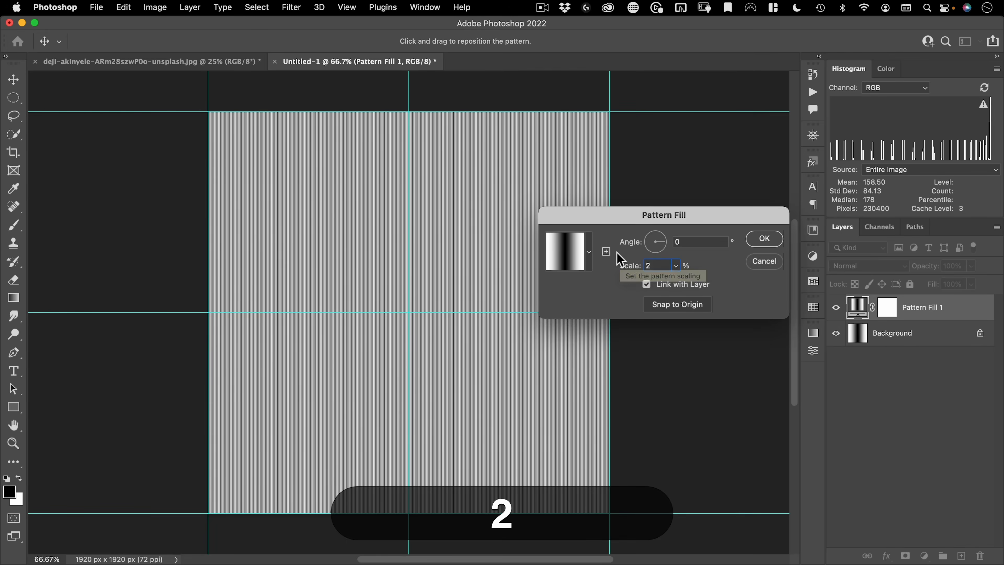
Set the stripe pattern fill's scale to 10% and apply the fill
left_click(631, 265)
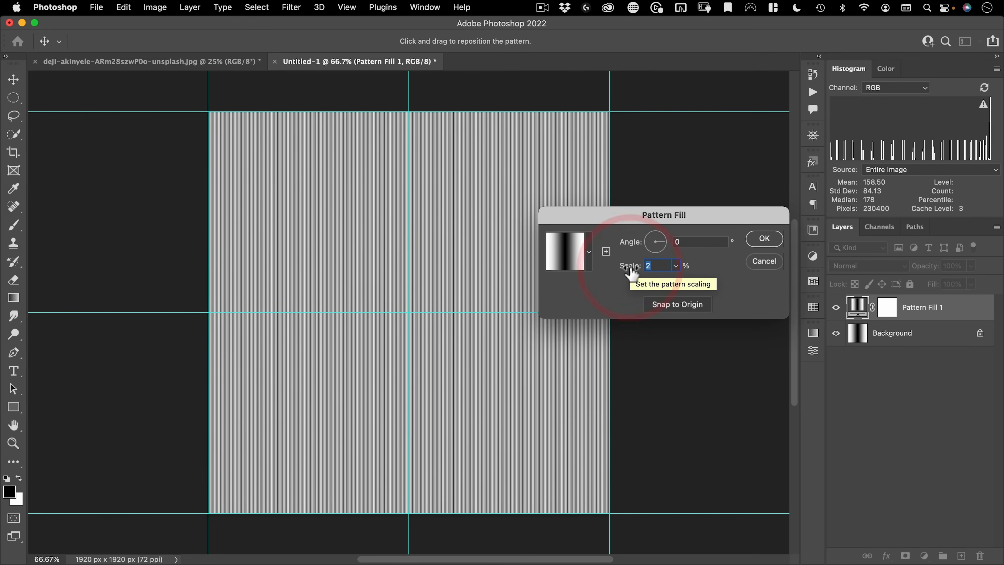
type("10")
left_click(763, 238)
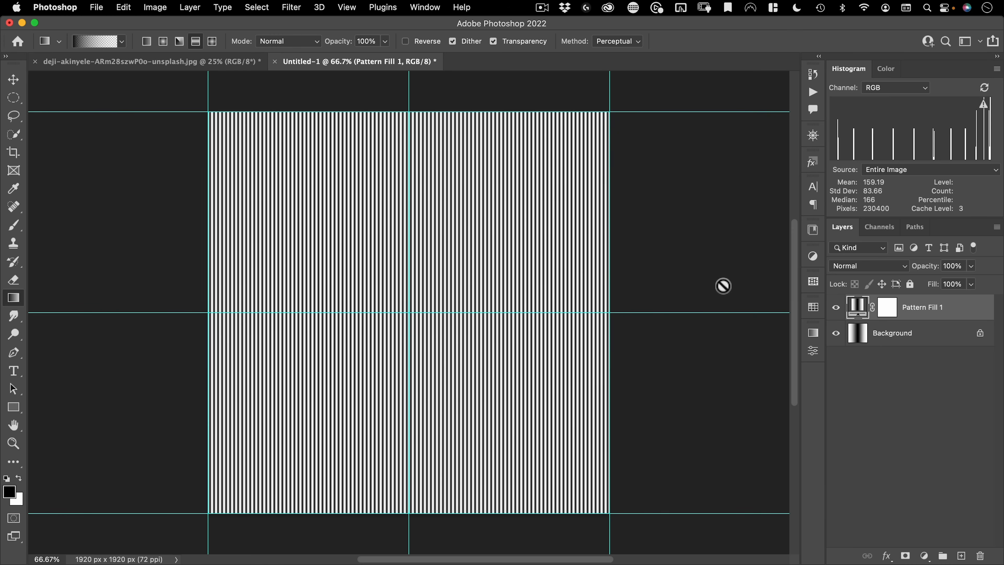
Add a new layer above the pattern fill and name it "muddle our middle"
left_click(962, 556)
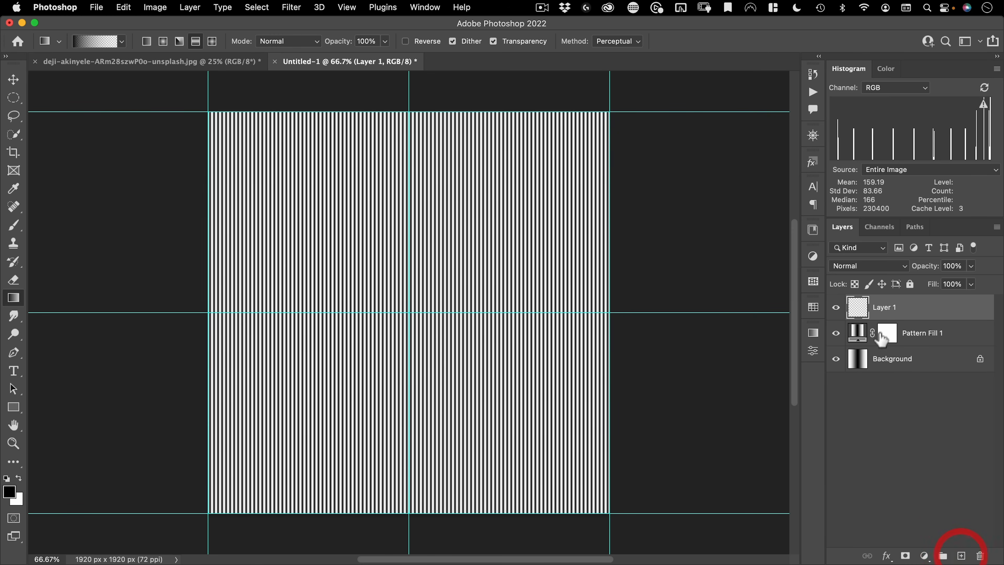
double_click(884, 307)
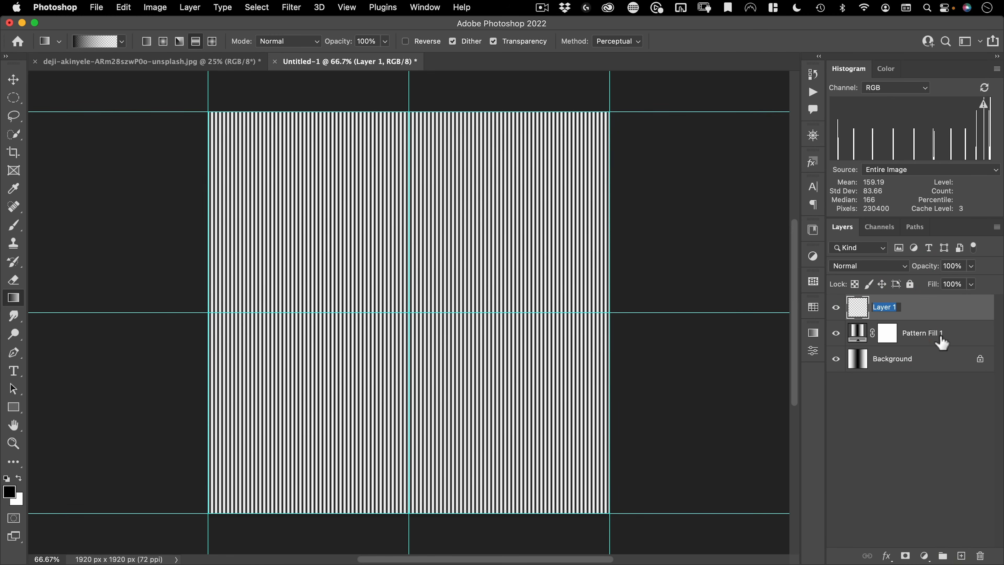
type("muddle our")
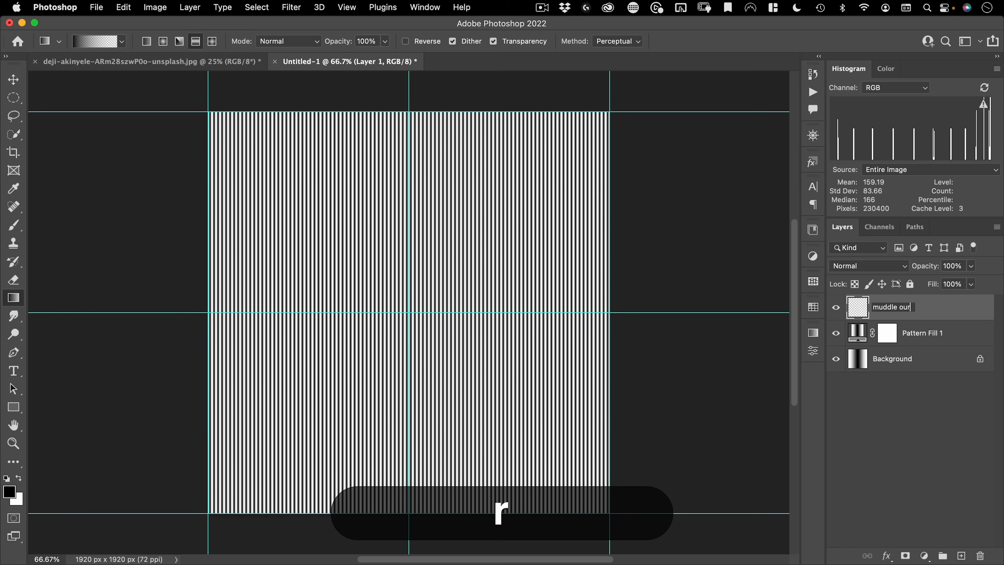
type(" middle")
key("Return")
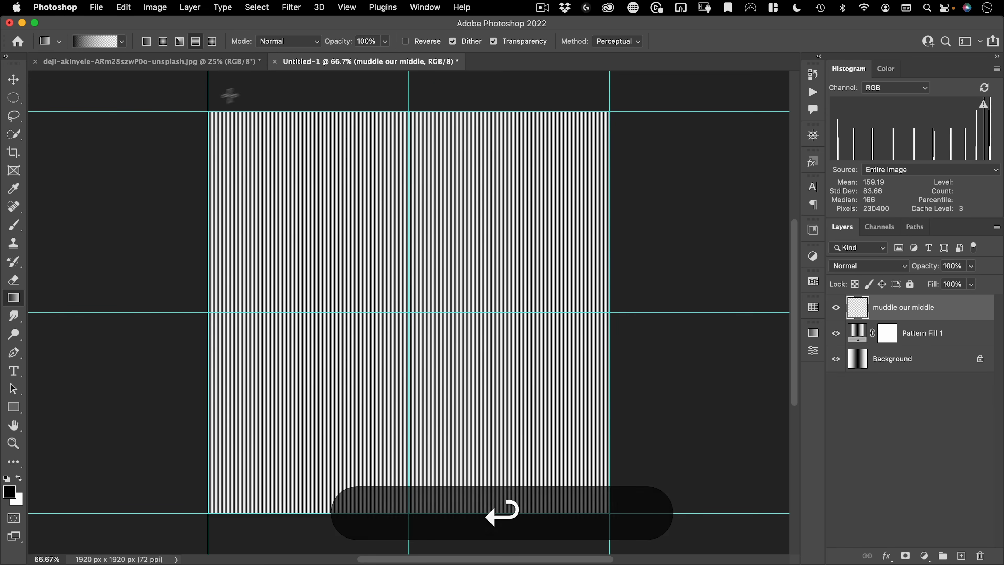
Fade the stripes along the canvas's upper edge with two short linear gradients in a 50% brightness gray foreground colour
left_click(147, 40)
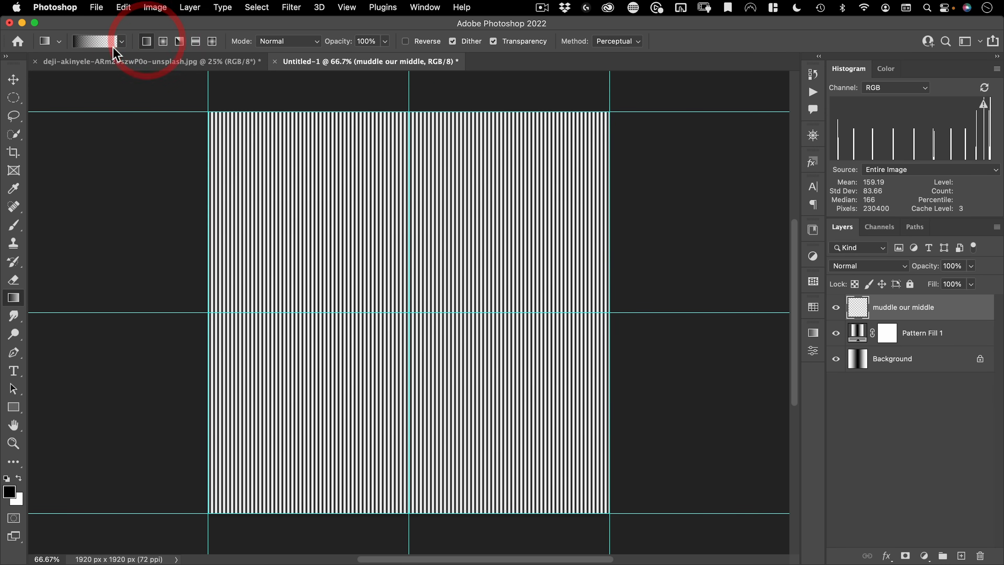
left_click(10, 492)
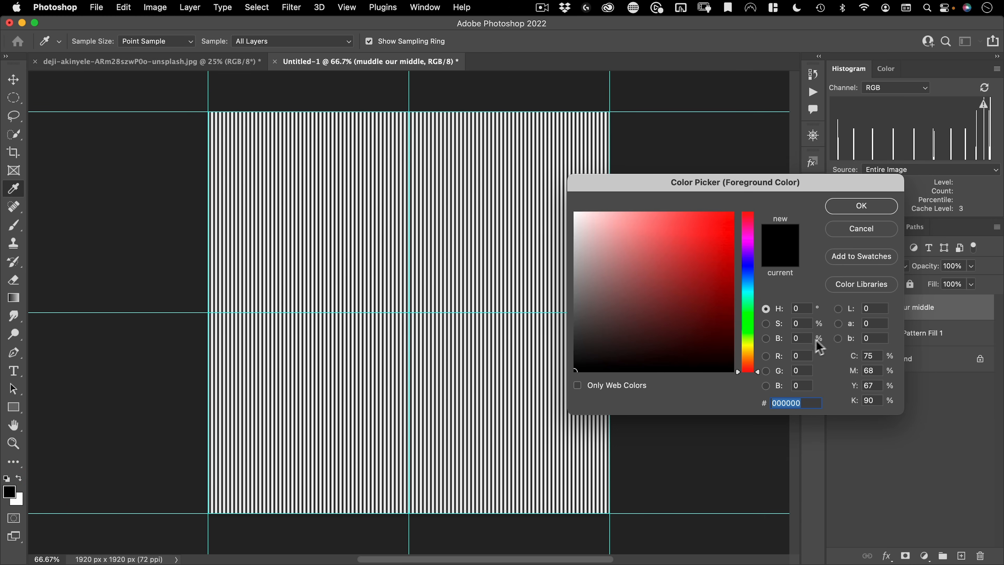
left_click(803, 338)
type("50")
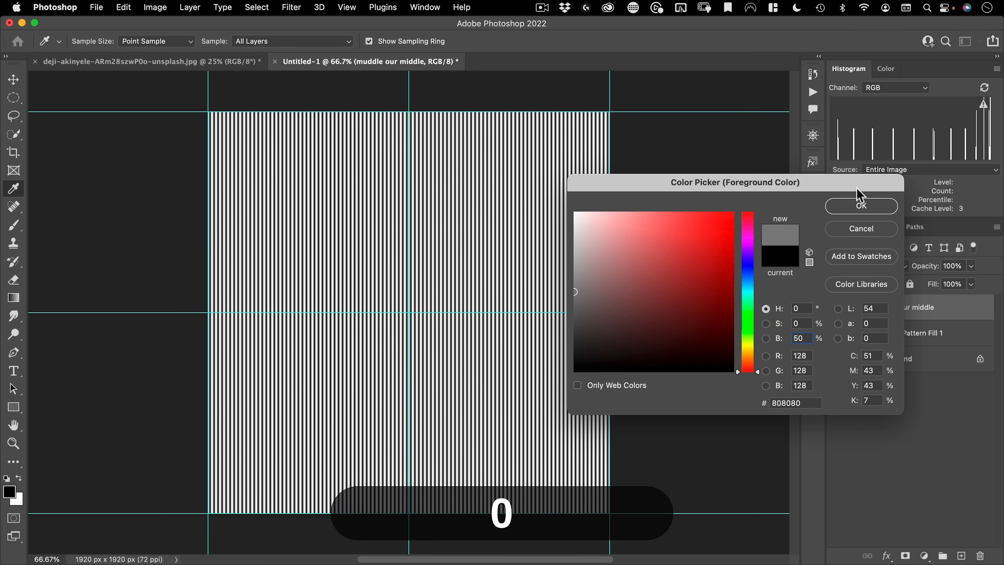
left_click(861, 206)
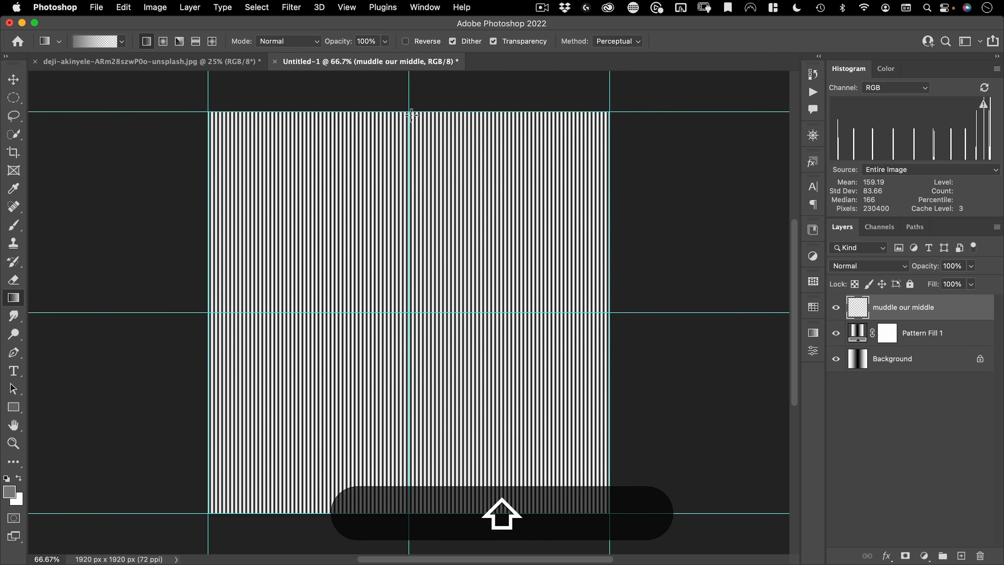
left_click_drag(410, 151, 410, 151)
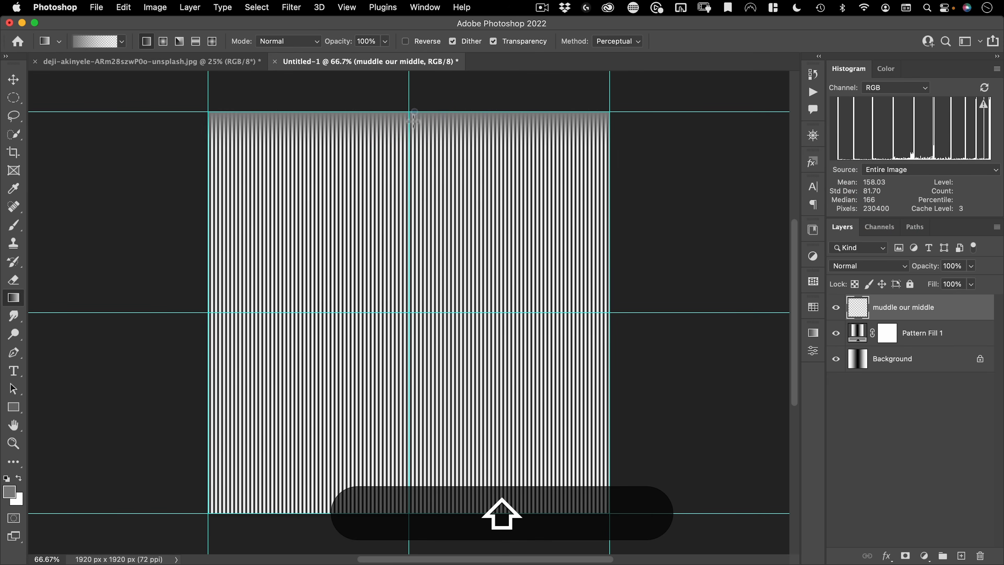
left_click_drag(408, 112, 413, 152)
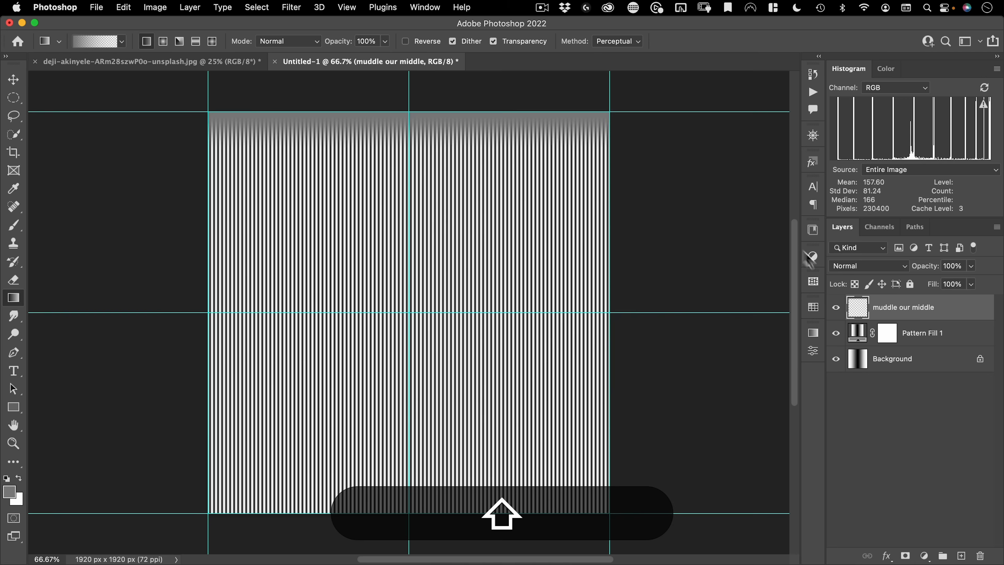
Convert the "muddle our middle" and Pattern Fill 1 layers together into one smart object
left_click(928, 342, "shift")
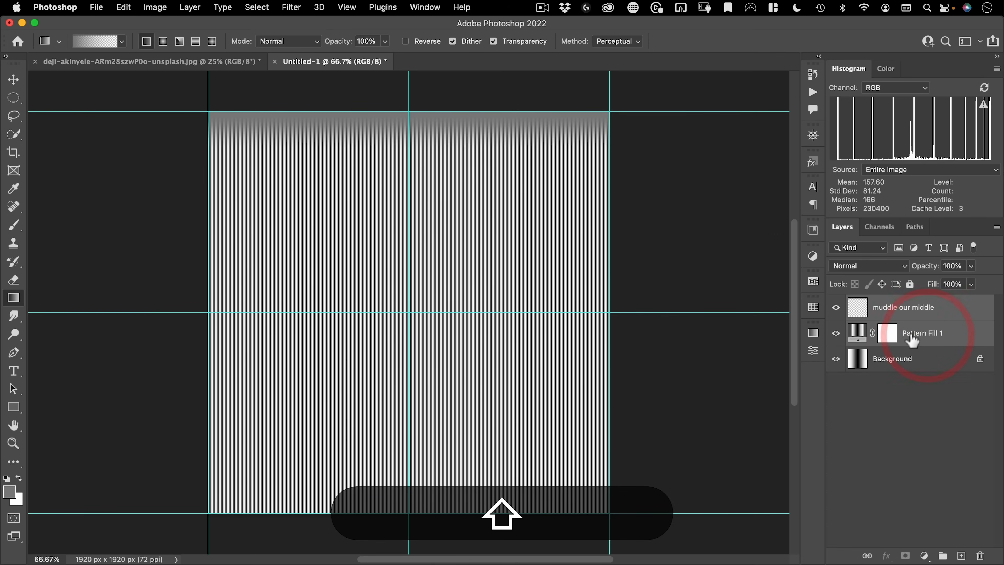
right_click(939, 316)
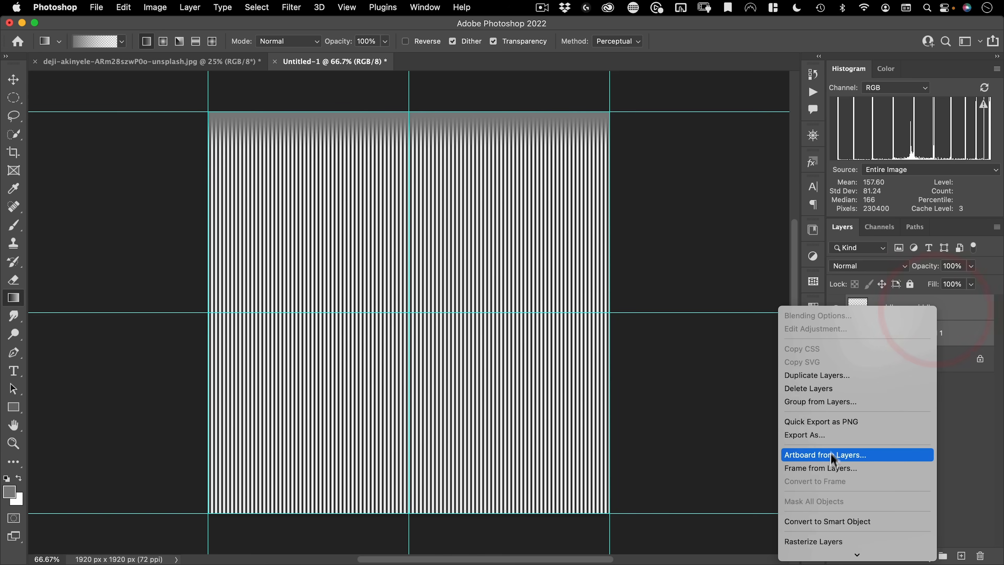
left_click(829, 522)
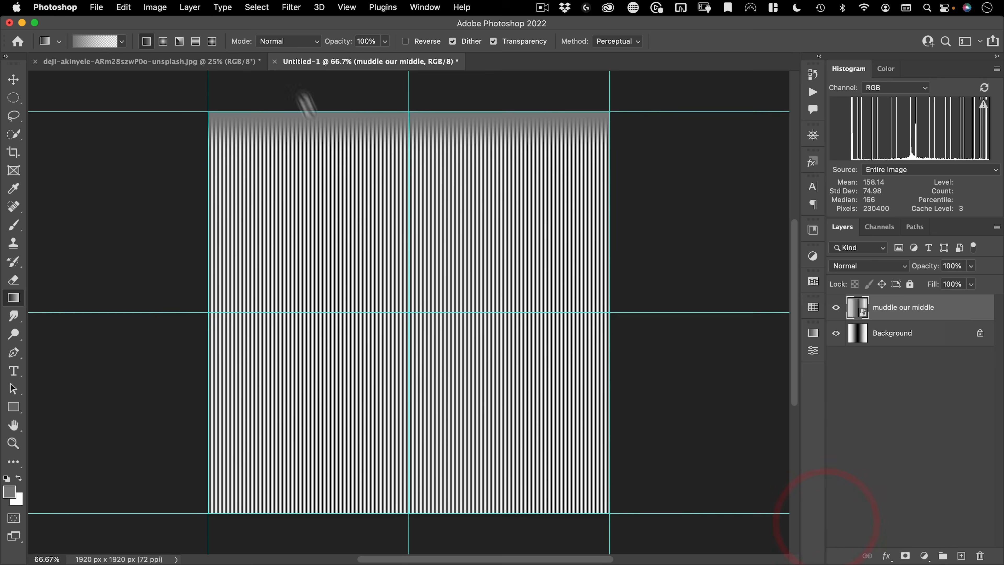
Apply the Polar Coordinates distortion to the smart object with the Rectangular to Polar option
left_click(286, 8)
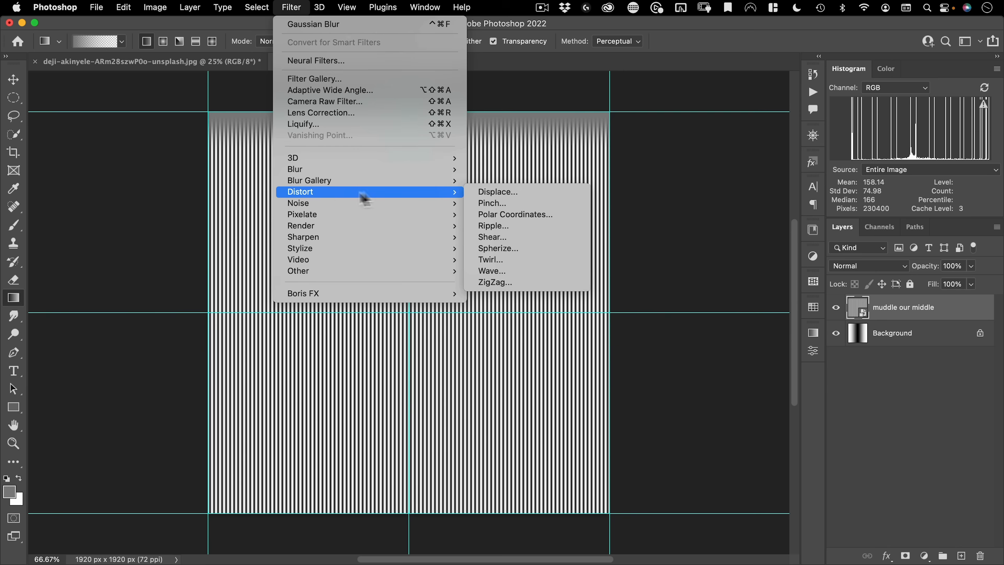
left_click(497, 214)
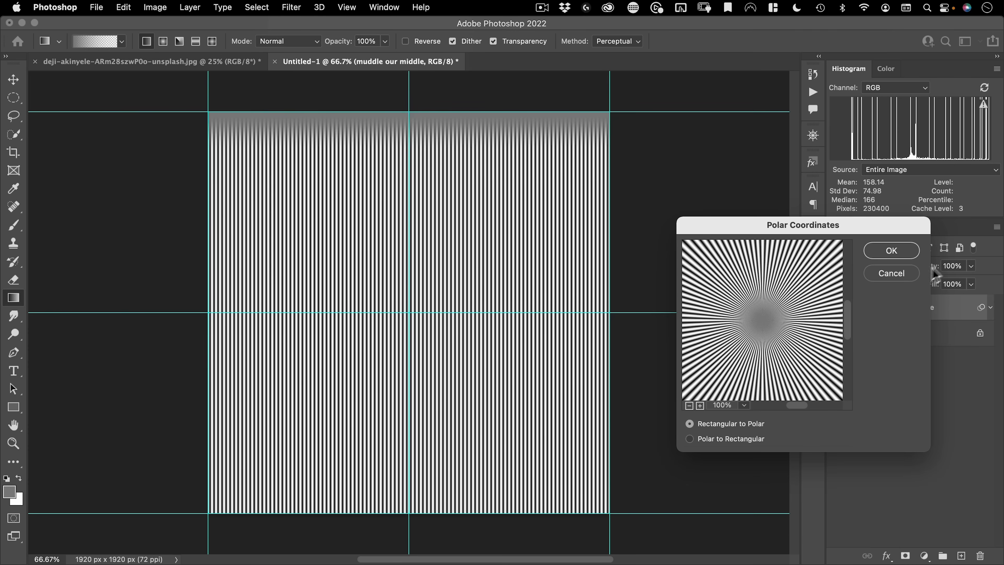
left_click(907, 253)
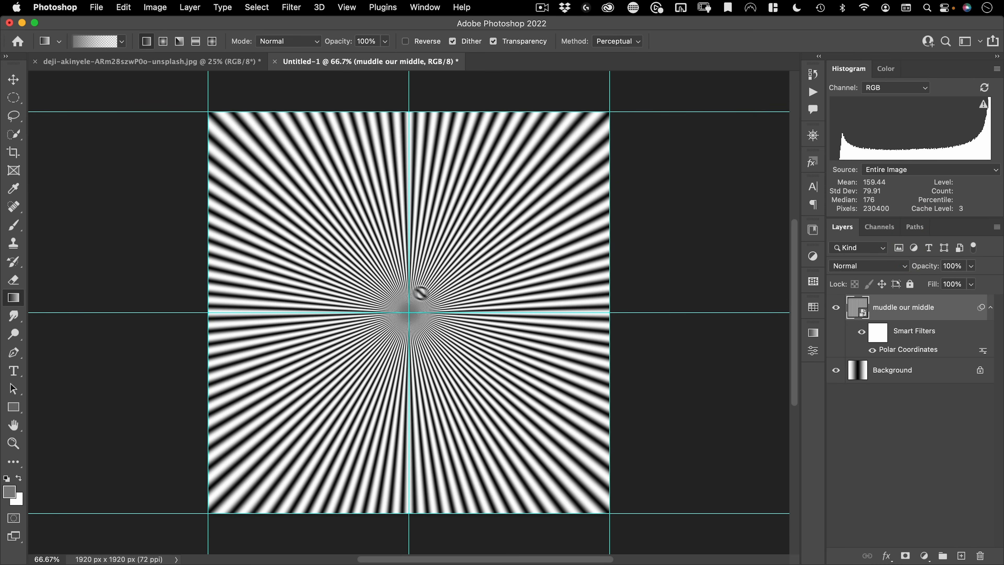
Inspect the centre of the radial pattern and float its document in a separate window over the portrait document
key("super+space")
left_click_drag(409, 316, 549, 220)
key("v")
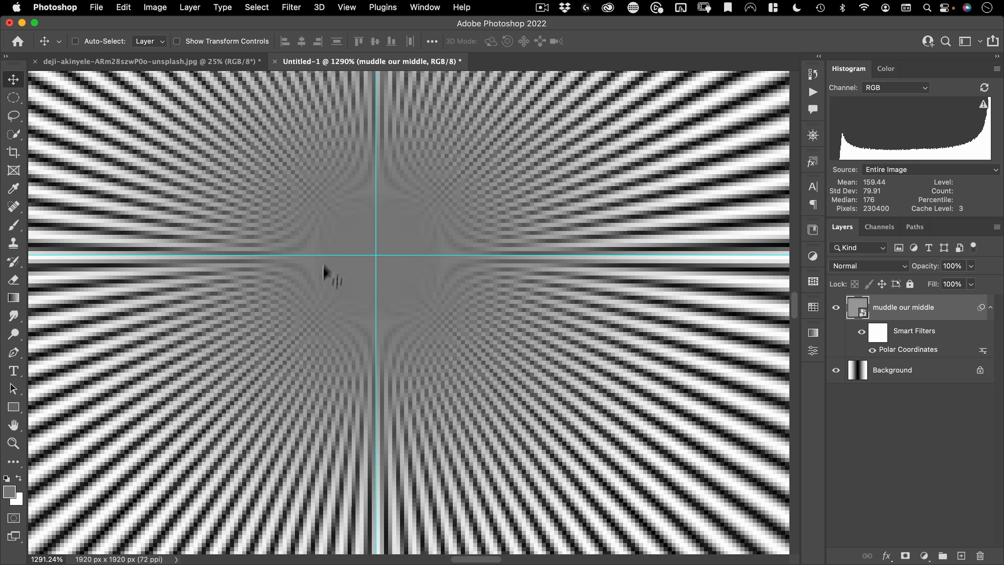
left_click_drag(343, 262, 235, 325)
left_click_drag(332, 63, 345, 96)
left_click_drag(436, 93, 482, 83)
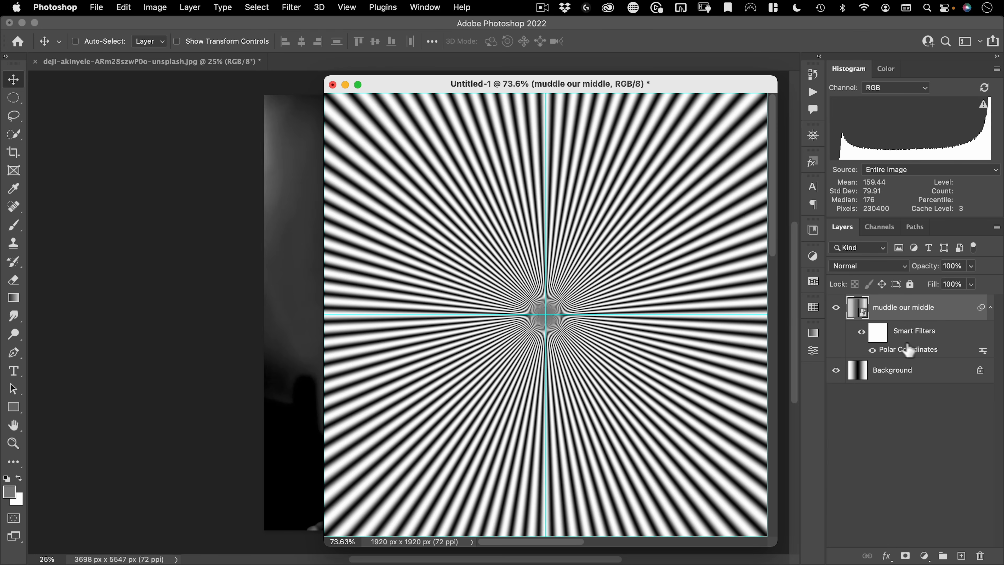
Convert the filtered "muddle our middle" layer to a smart object and rename it "halftone radial"
right_click(923, 308)
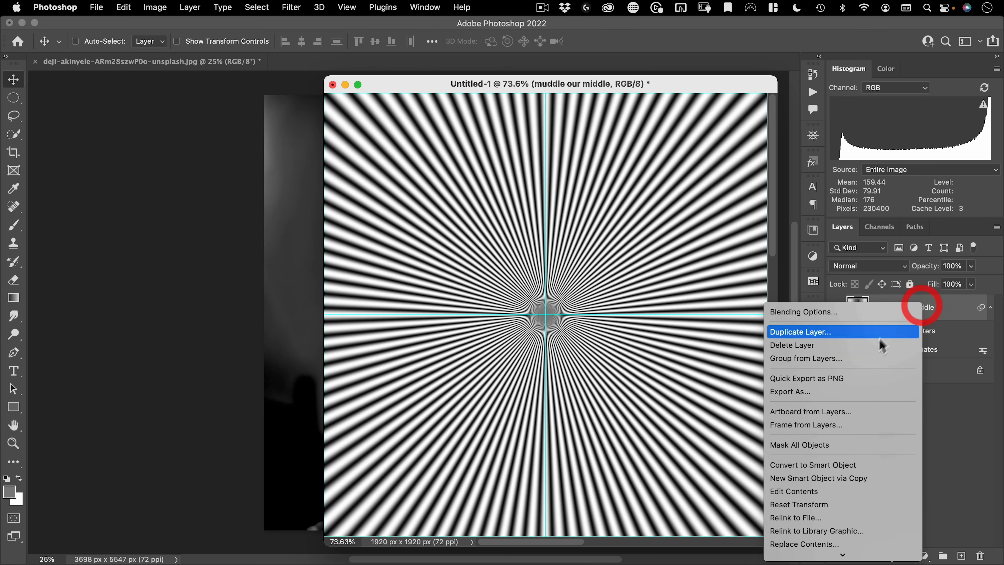
left_click(816, 466)
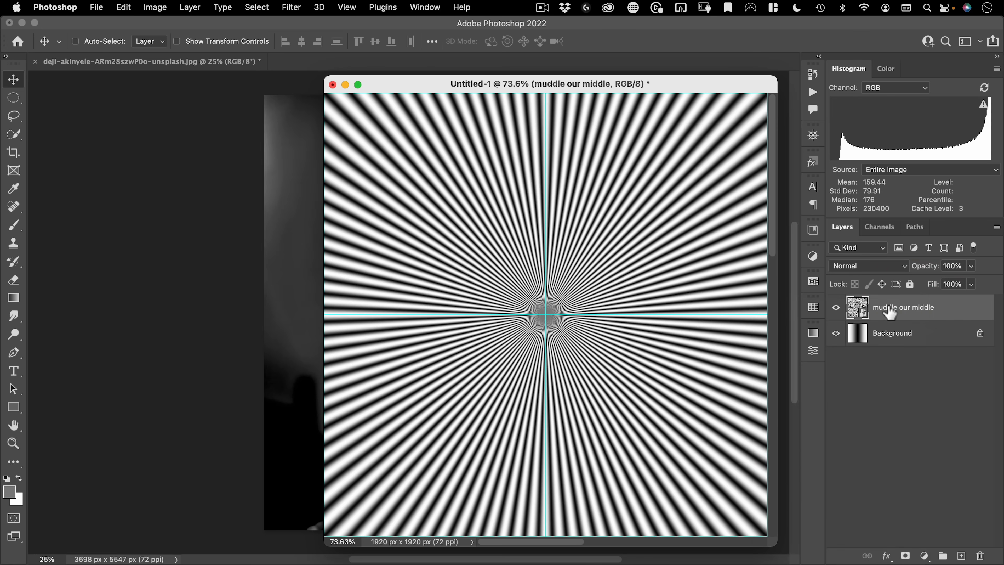
double_click(891, 309)
type("halfto")
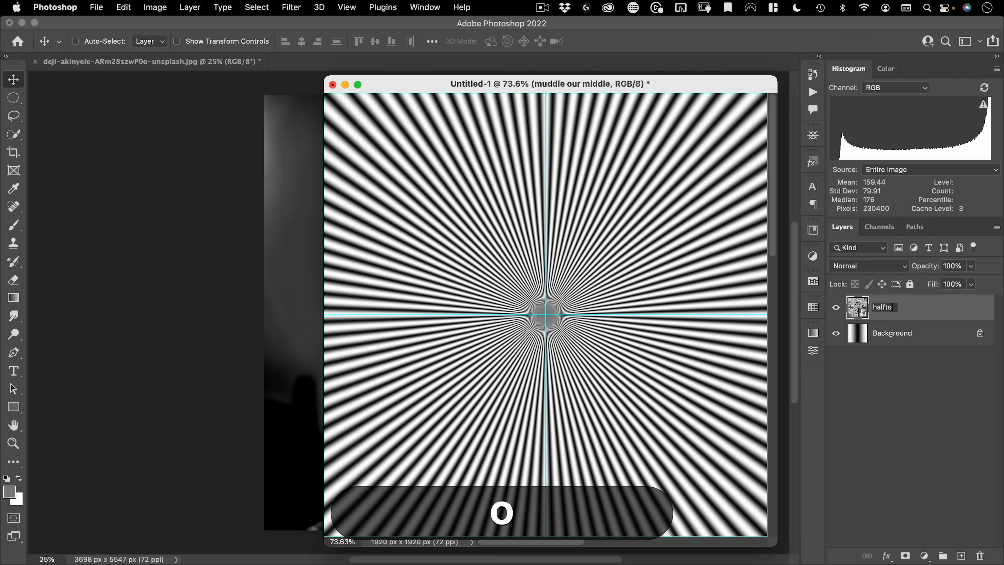
type("ne radial")
key("Return")
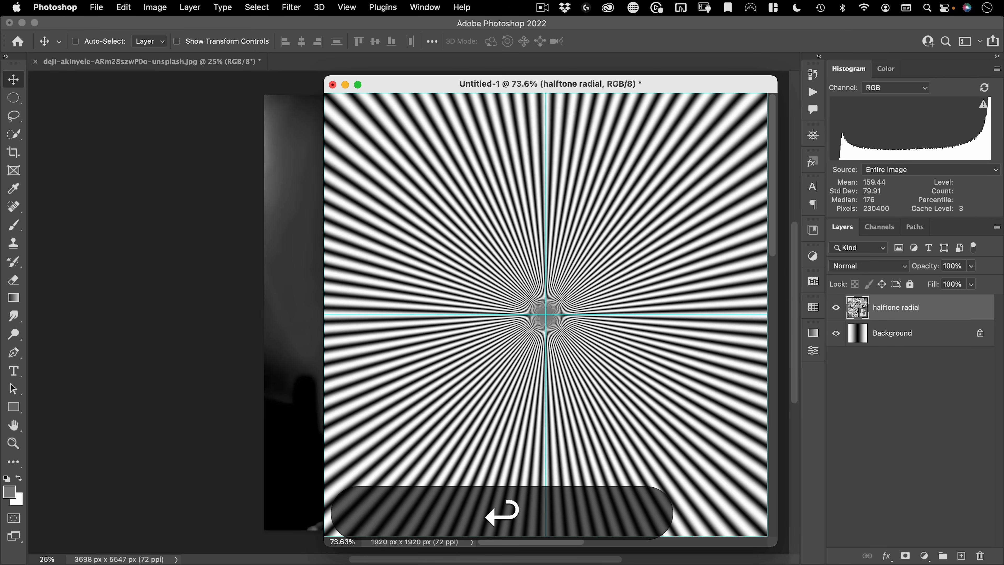
Copy the "halftone radial" layer into the portrait document, accepting the colour profile conversion, and place it over the face
key("super+v")
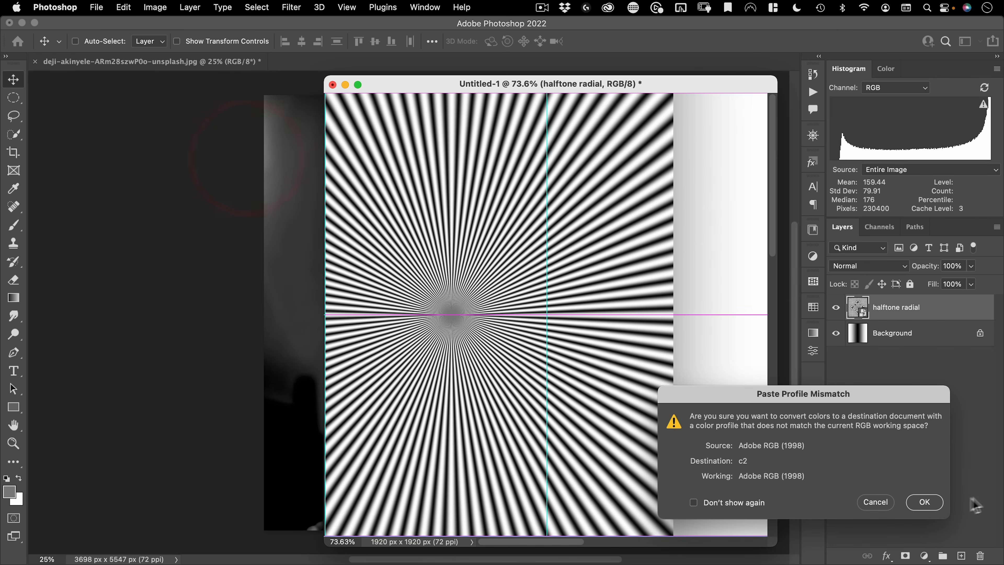
left_click(923, 510)
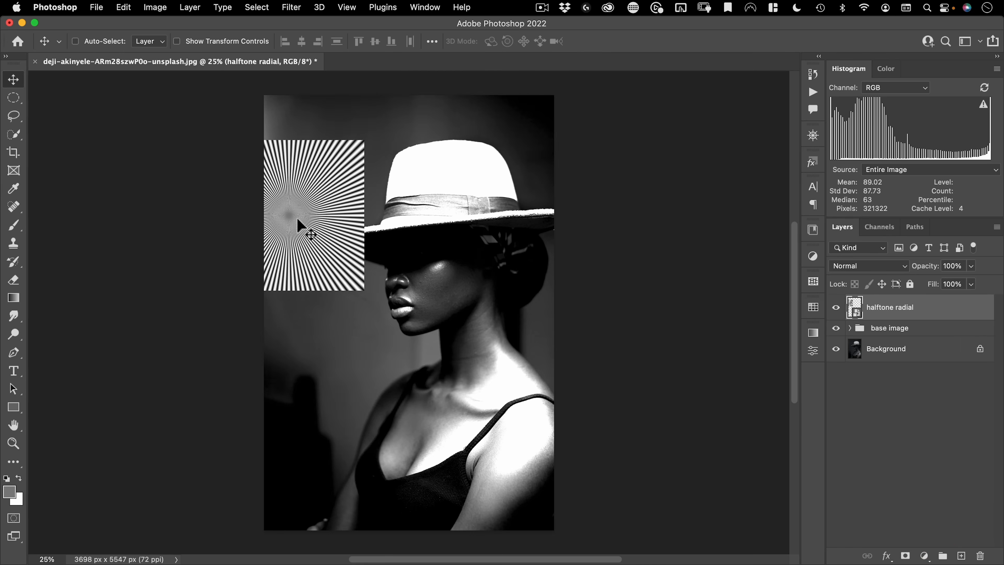
left_click_drag(299, 225, 419, 299)
Enlarge the "halftone radial" layer with Free Transform until it covers the whole portrait, and apply the transformation
key("super+t")
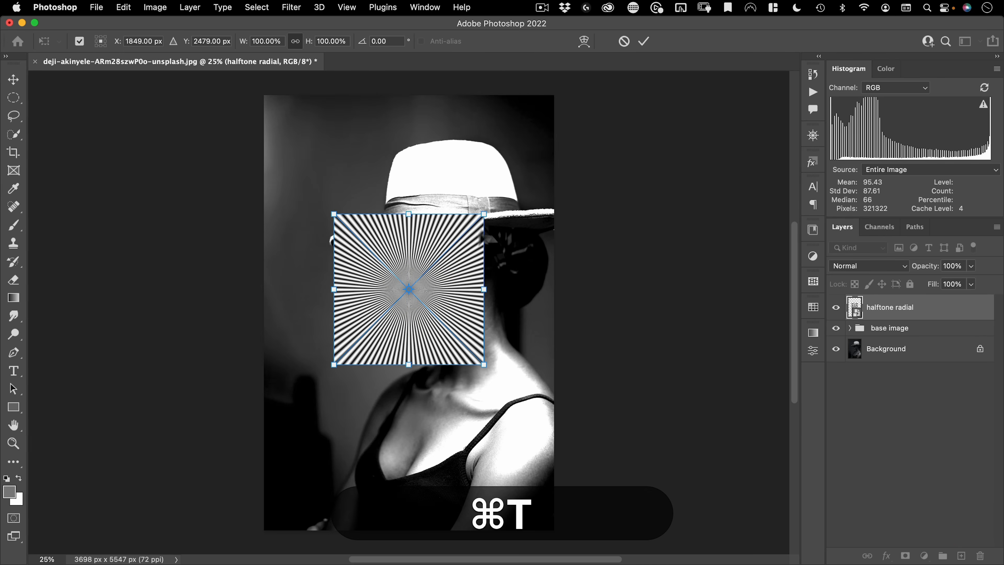
left_click_drag(485, 214, 690, 98)
double_click(396, 285)
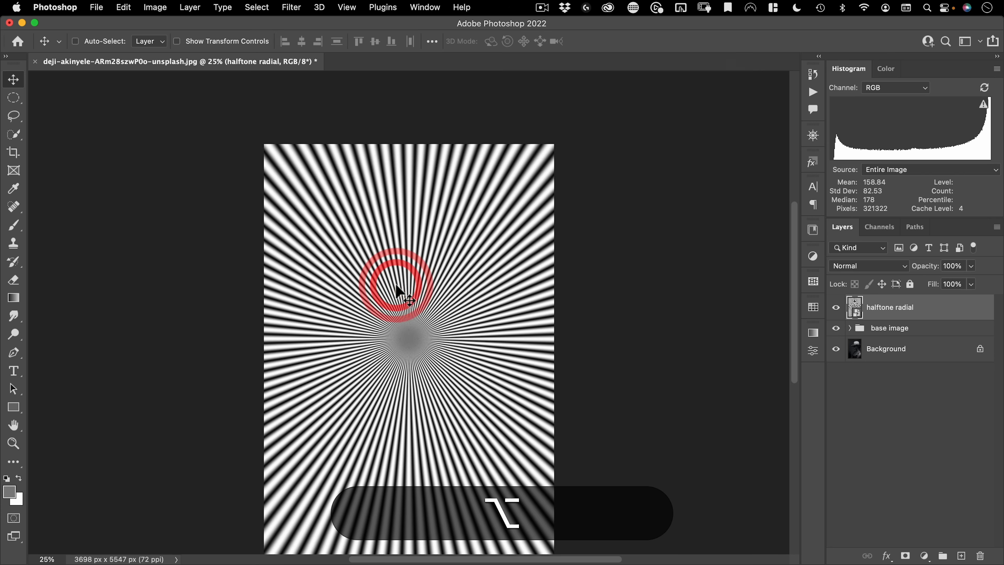
Set the "halftone radial" layer's blend mode to Hard Mix and inspect the line edges around the mouth
left_click(873, 267)
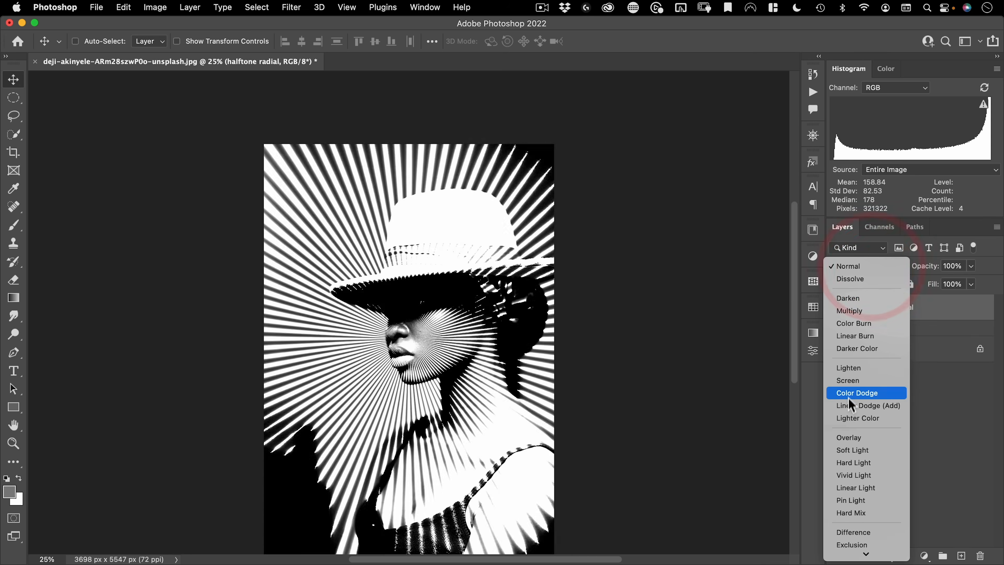
left_click(849, 513)
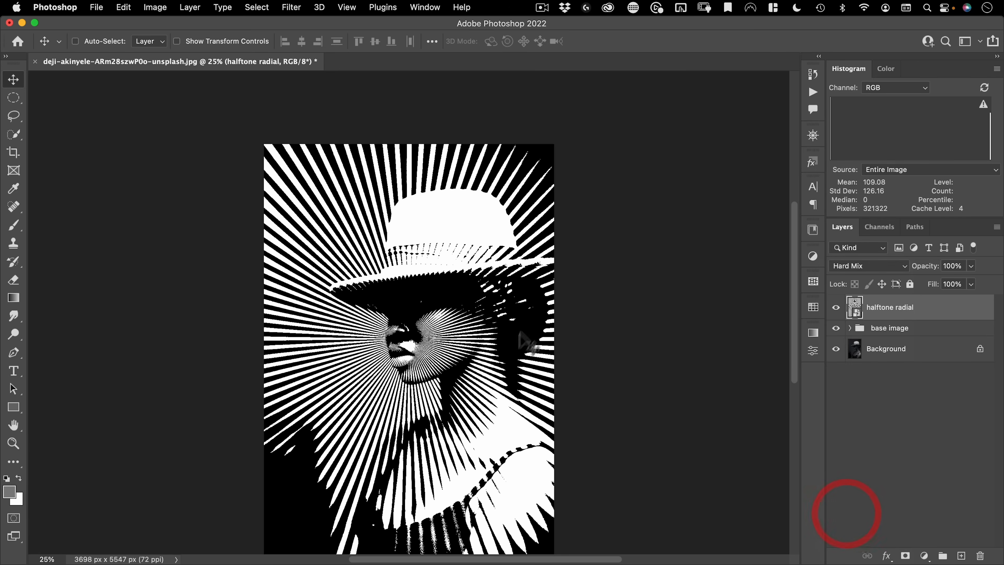
left_click_drag(497, 410, 530, 285)
left_click_drag(436, 326, 406, 353)
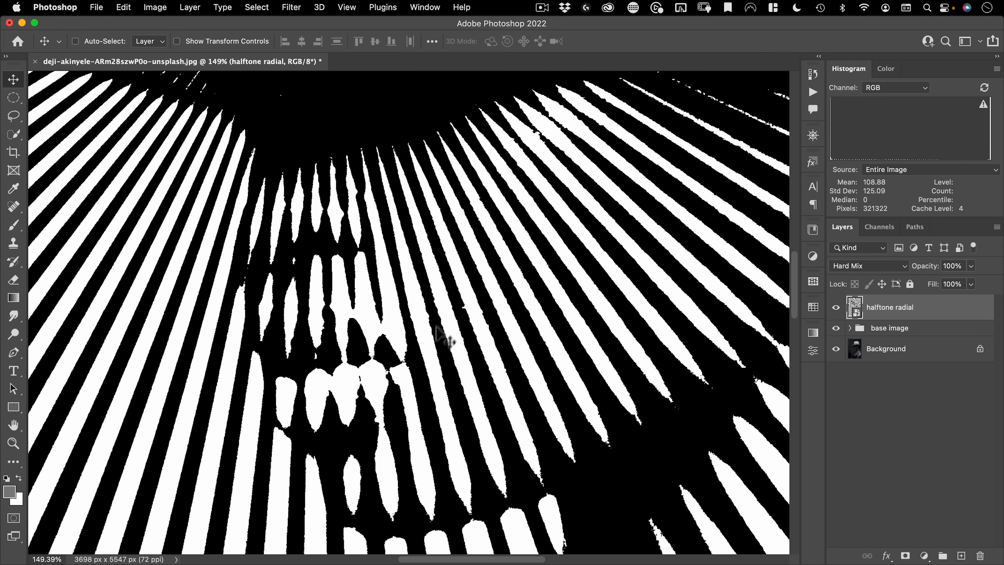
Set the "halftone radial" layer's Fill to 90% and deselect the layer
left_click(970, 284)
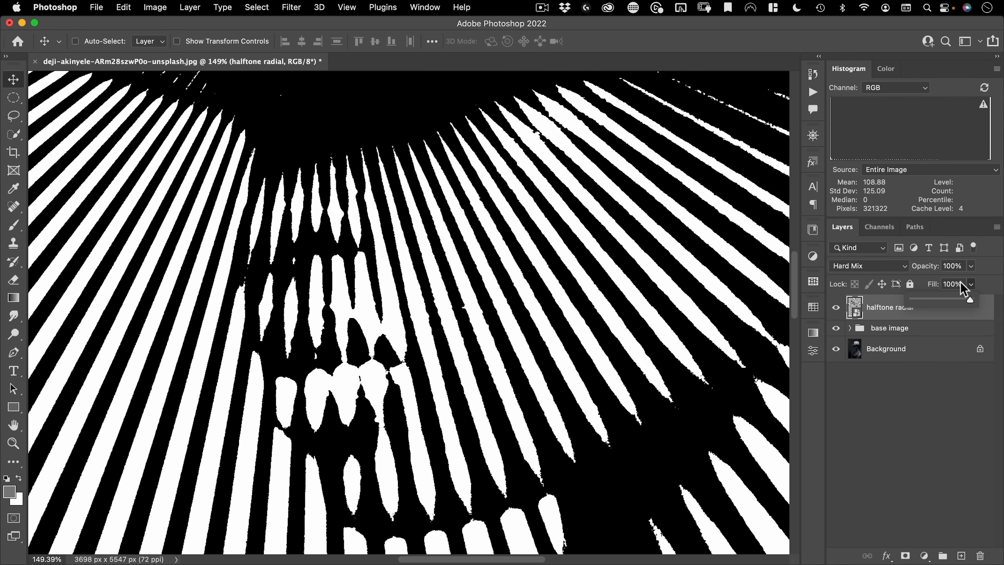
left_click(958, 284)
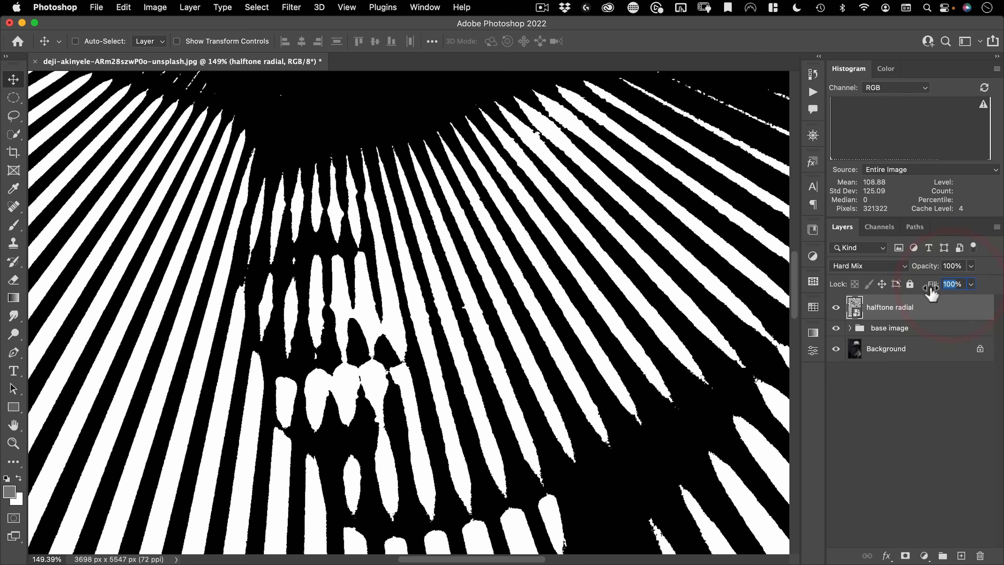
type("90")
left_click(961, 459)
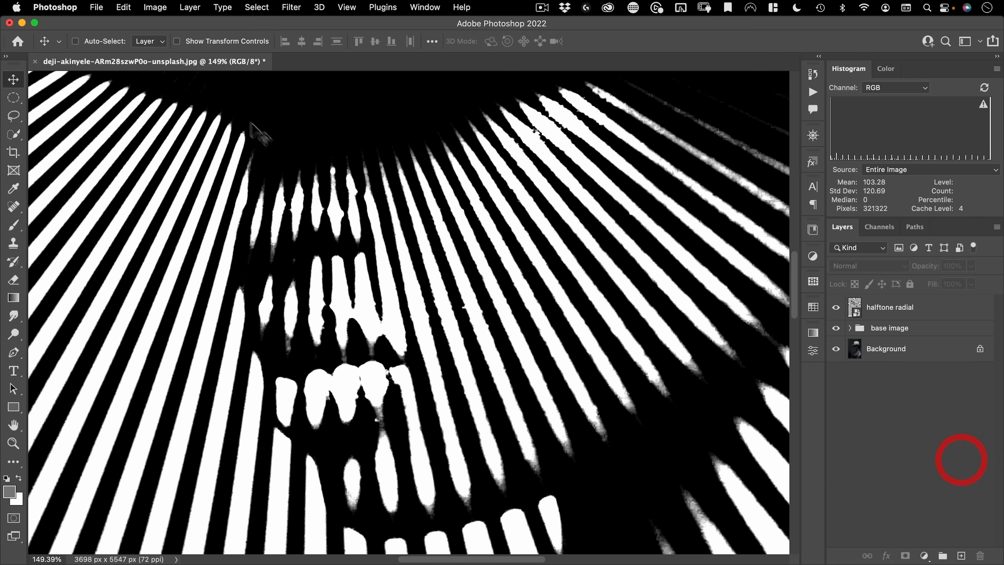
Free Transform the "halftone radial" layer so its rays centre on the face and it covers the portrait down to the lower edge
left_click_drag(342, 198, 271, 255)
left_click_drag(408, 289, 445, 230)
left_click_drag(441, 297, 425, 311)
left_click_drag(451, 256, 450, 310)
key("super+t")
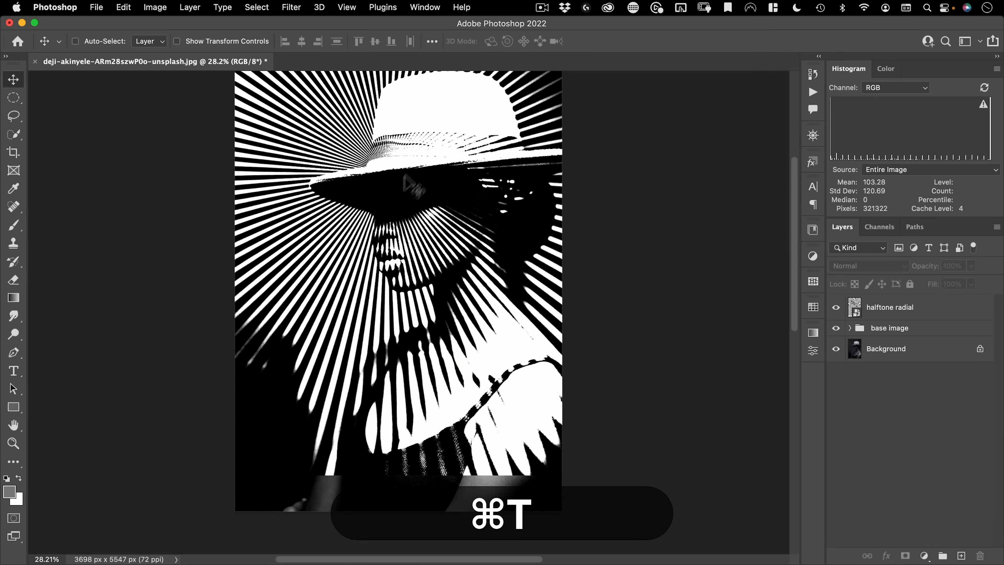
left_click(856, 313)
key("super+t")
left_click_drag(393, 477, 394, 530)
left_click_drag(436, 215, 488, 235)
double_click(446, 233)
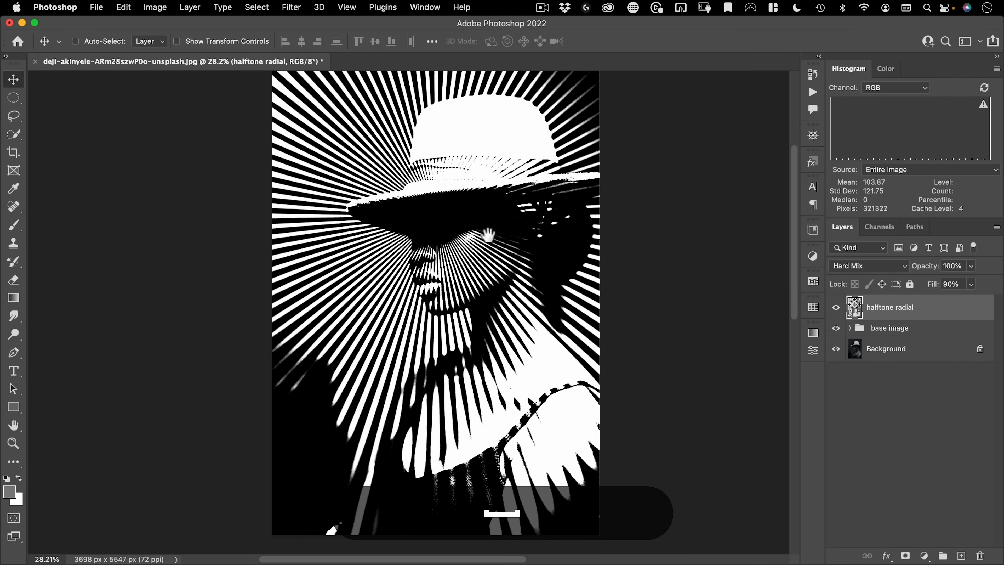
Expand the "base image" group and open the Median noise filter for its "image" smart object, with the mouth and chin in close view
left_click(907, 350)
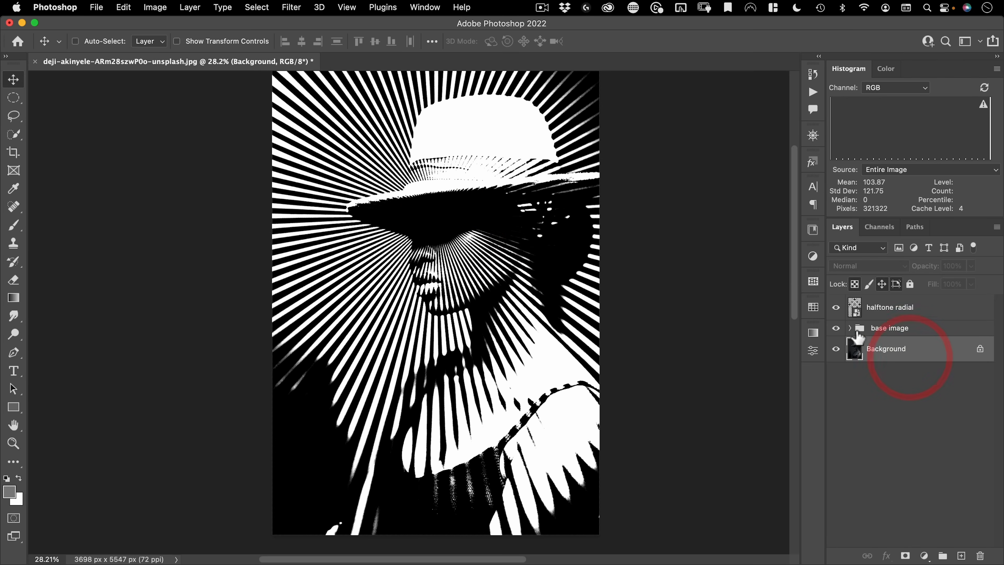
left_click(848, 329)
left_click(850, 328)
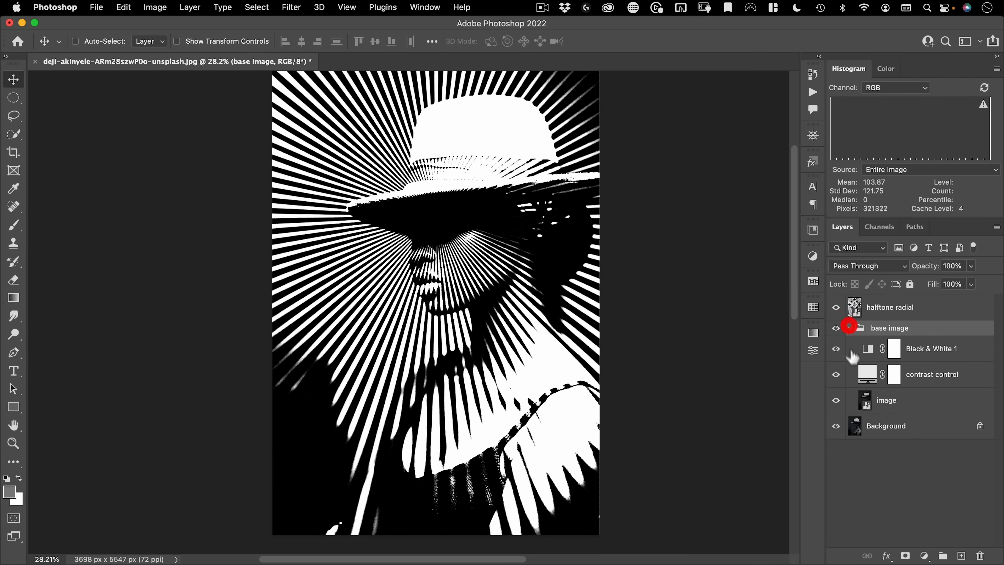
left_click(869, 400)
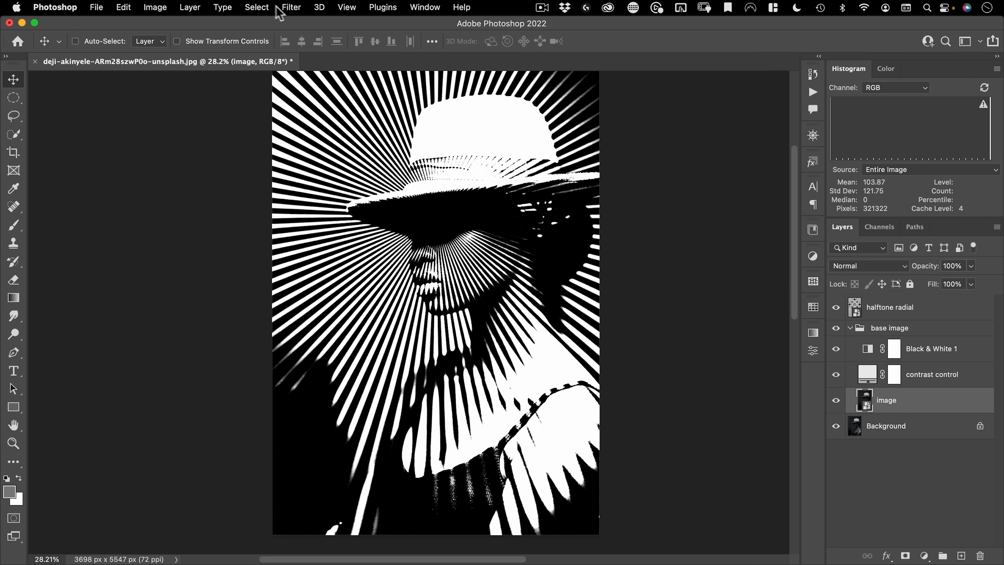
left_click(290, 8)
mouse_move(372, 210)
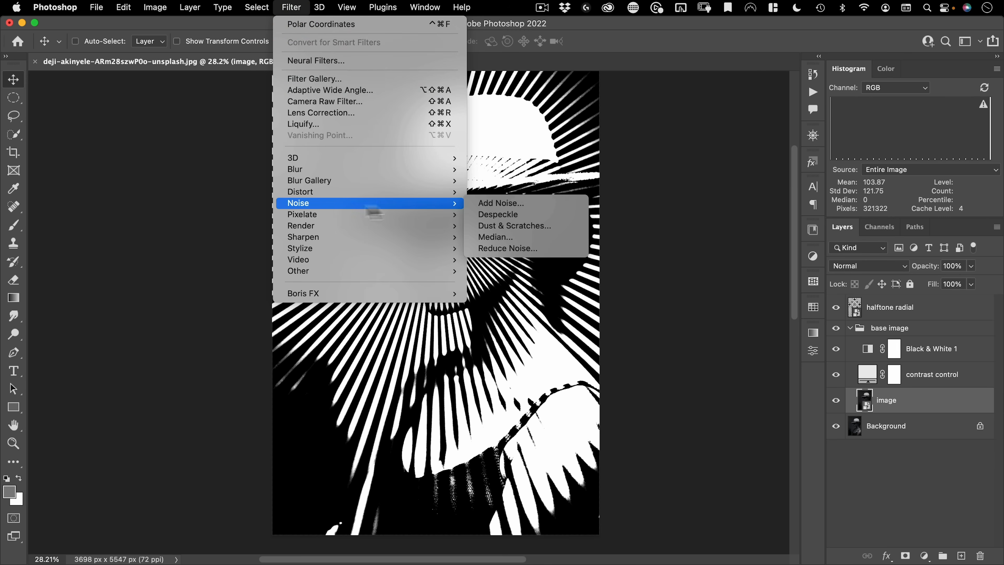
left_click(501, 238)
key("space")
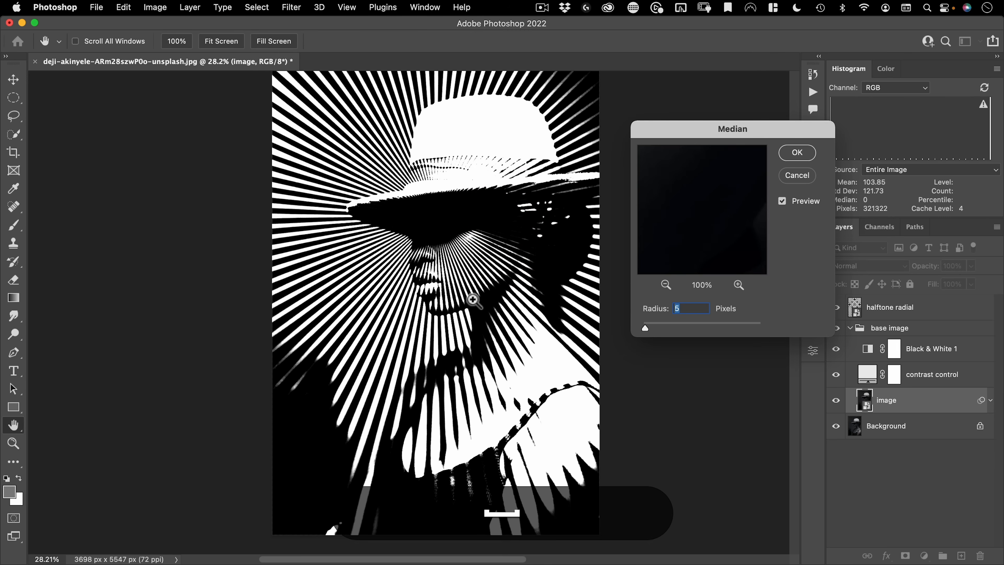
left_click_drag(473, 300, 538, 266)
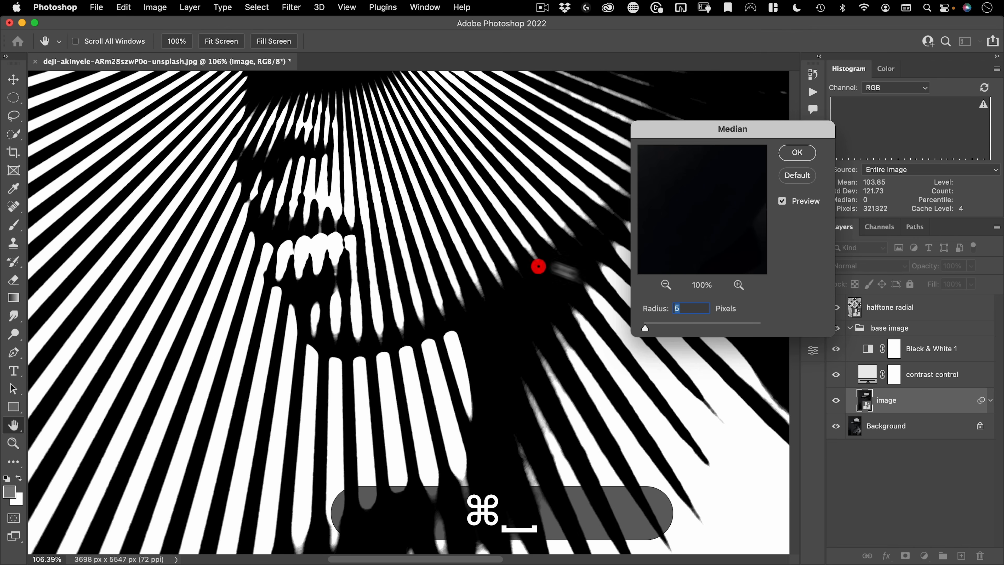
Try a Median radius of 16 pixels and check its smoothing on the face
left_click_drag(645, 328, 659, 332)
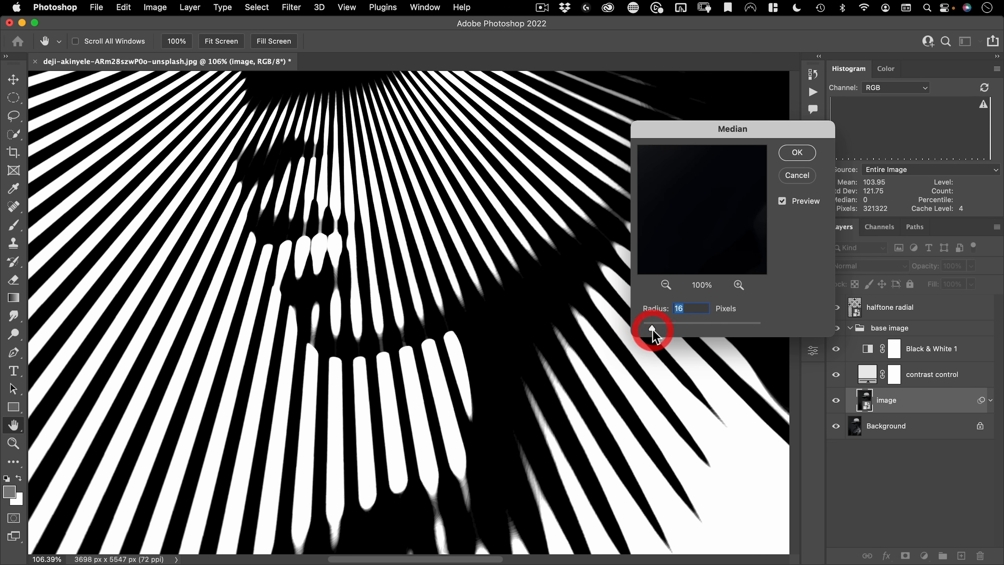
left_click_drag(333, 262, 299, 288)
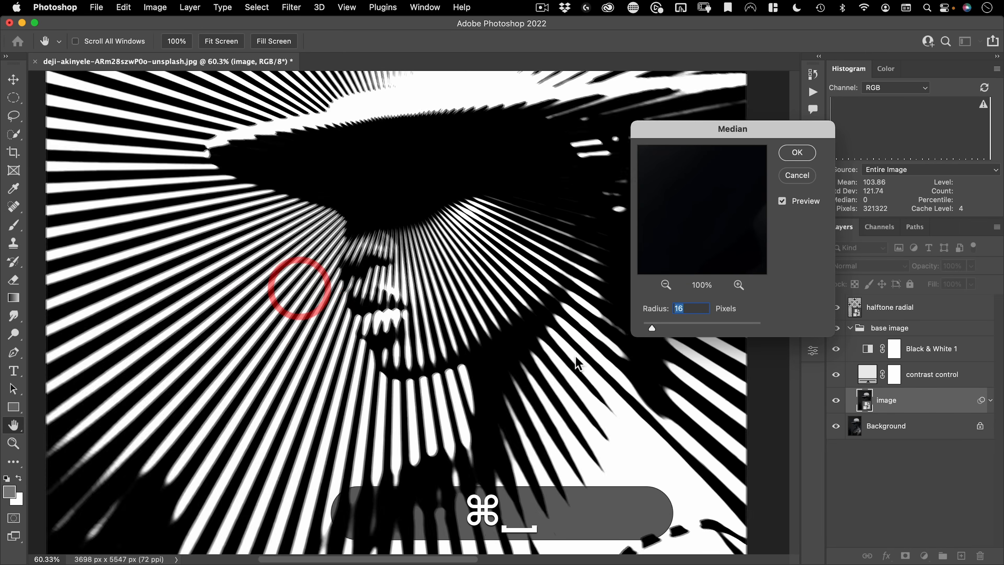
left_click_drag(573, 354, 576, 357)
Set the Median radius to 3 pixels and apply the filter to the "image" layer
left_click(663, 306)
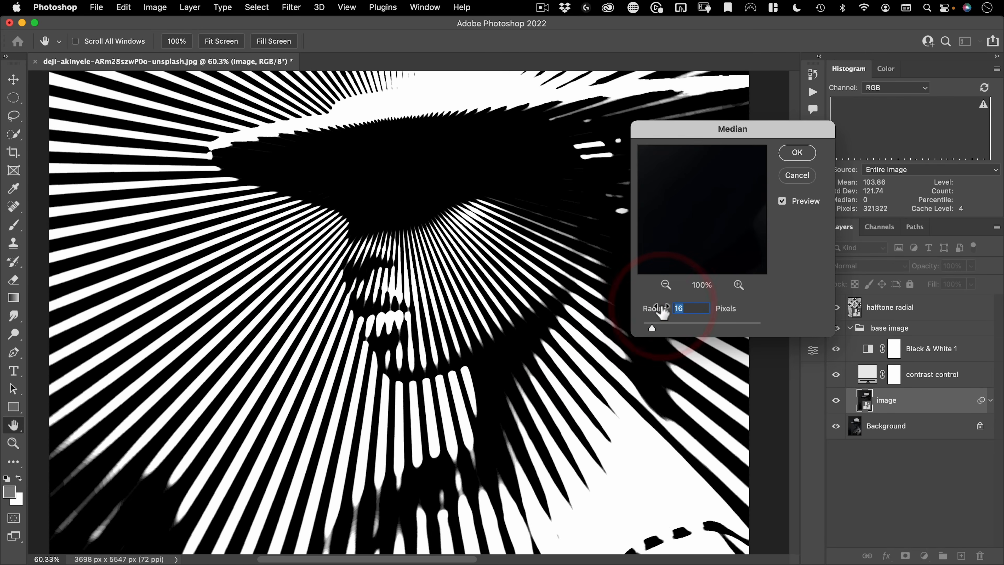
type("3")
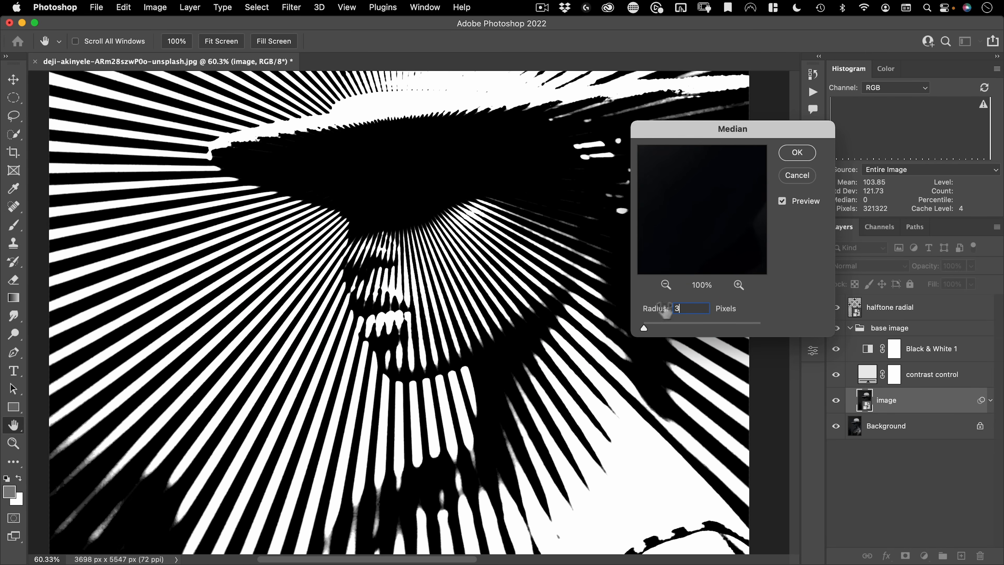
left_click(797, 153)
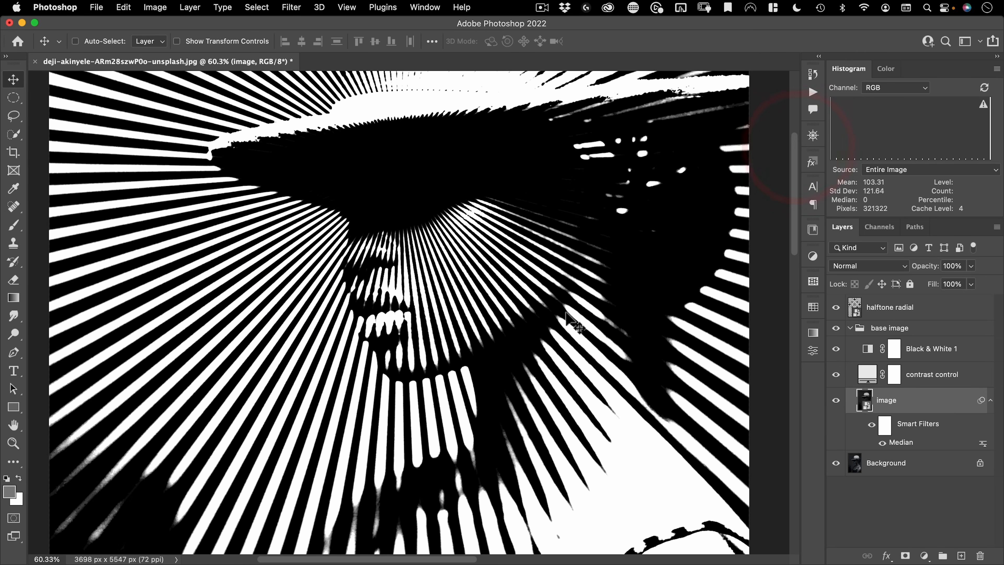
Change the "contrast control" fill colour to a slightly darker pinkish grey to thin the white lines, and view the whole portrait
left_click_drag(505, 303, 462, 334)
left_click_drag(528, 367, 488, 339)
double_click(867, 374)
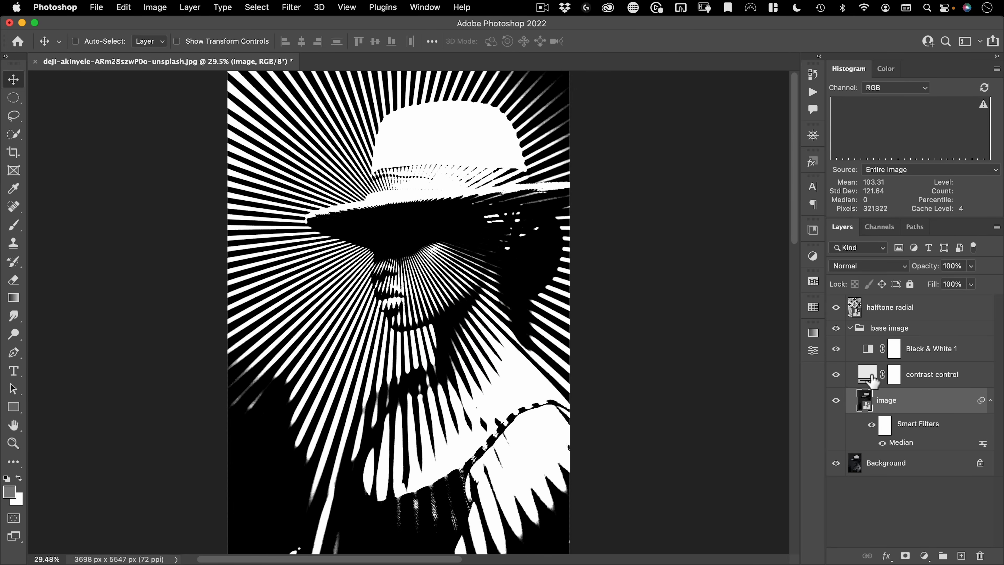
mouse_move(581, 233)
left_mouse_down()
mouse_move(569, 255)
mouse_move(569, 227)
mouse_move(566, 244)
mouse_move(570, 231)
mouse_move(562, 234)
mouse_move(580, 232)
left_mouse_up()
left_click(840, 206)
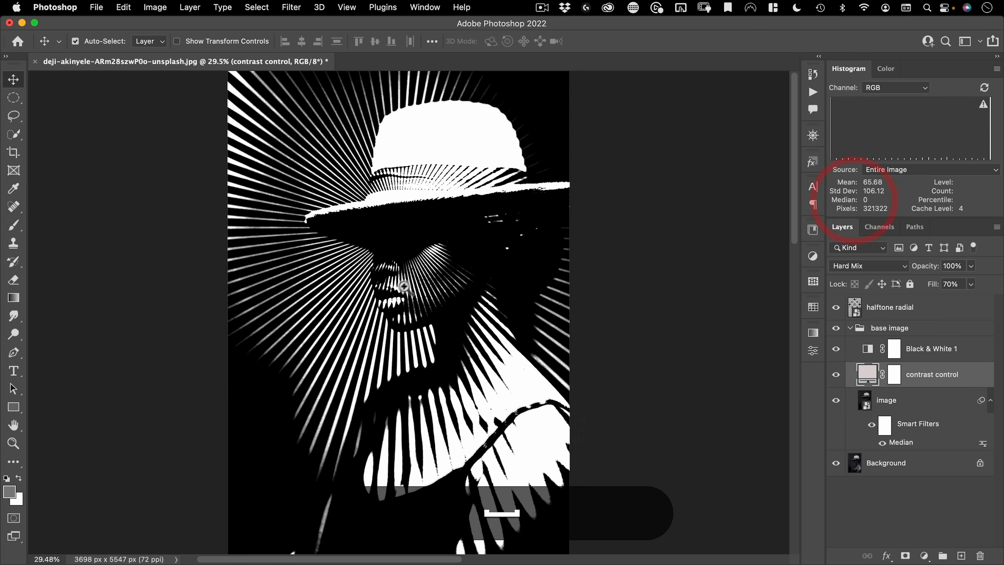
left_click_drag(416, 287, 403, 288)
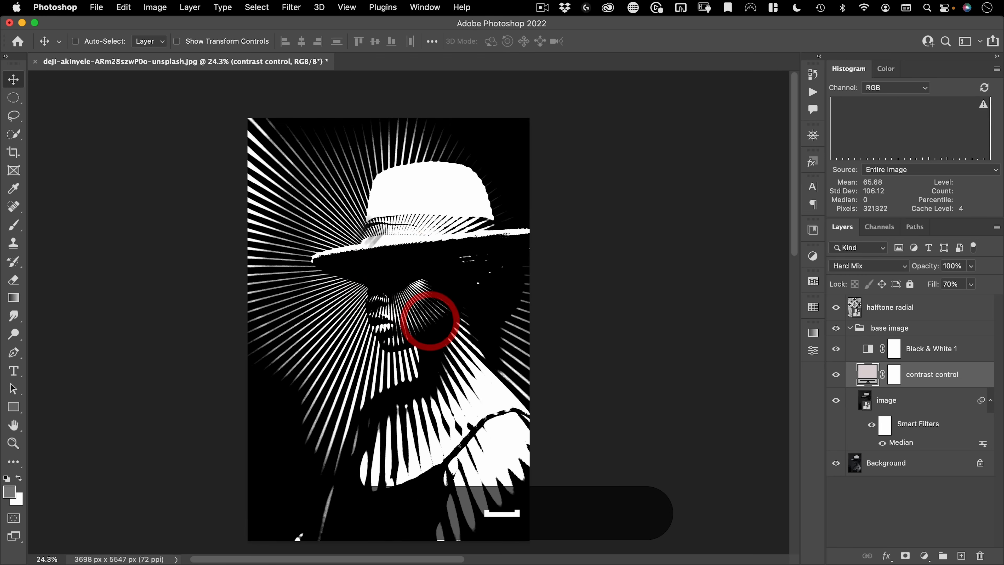
Add a Gradient Fill layer above "halftone radial" and choose the Orange_03 preset from the Oranges gradients
left_click(917, 312)
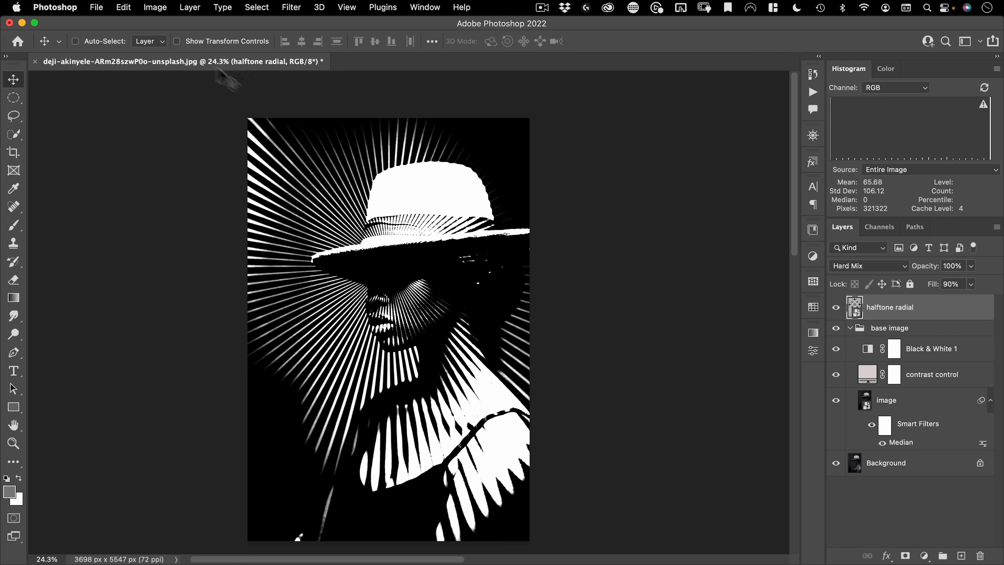
left_click(924, 555)
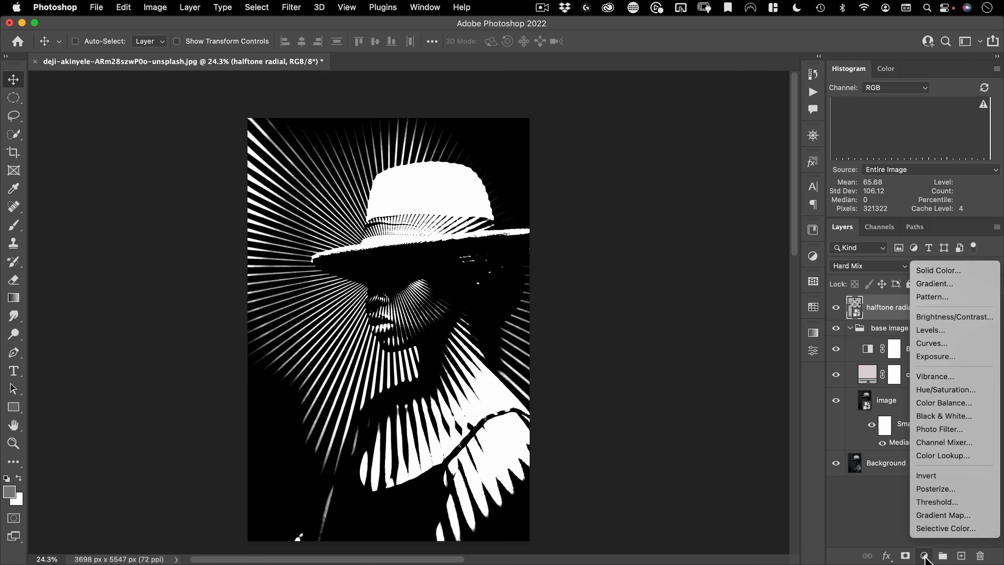
left_click(933, 284)
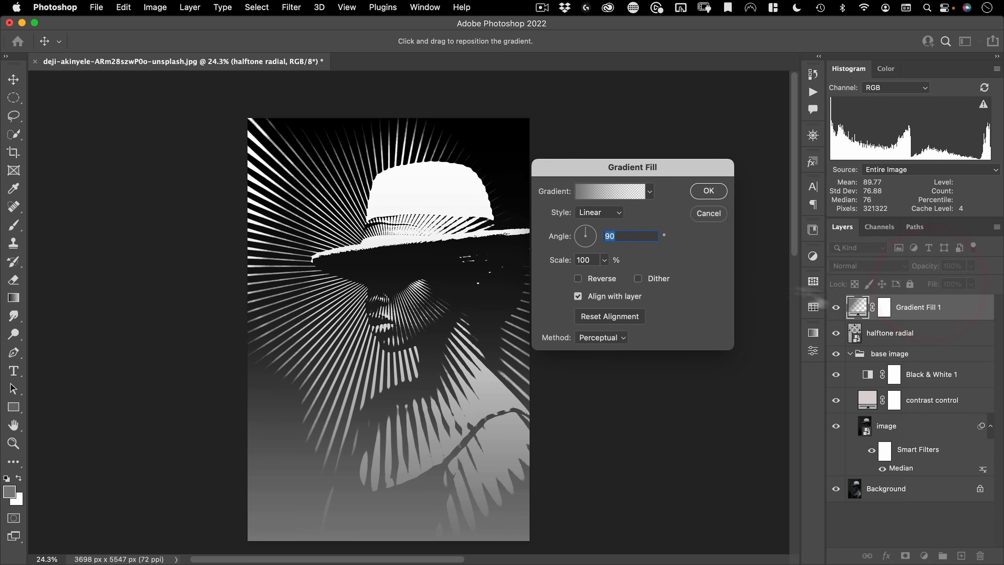
left_click_drag(610, 166, 648, 148)
left_click(648, 173)
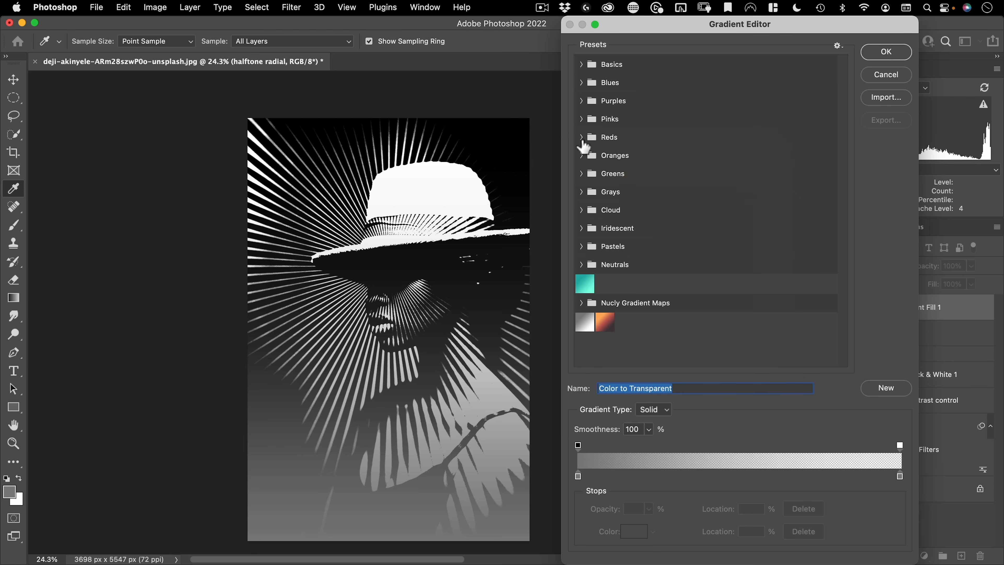
left_click(581, 155)
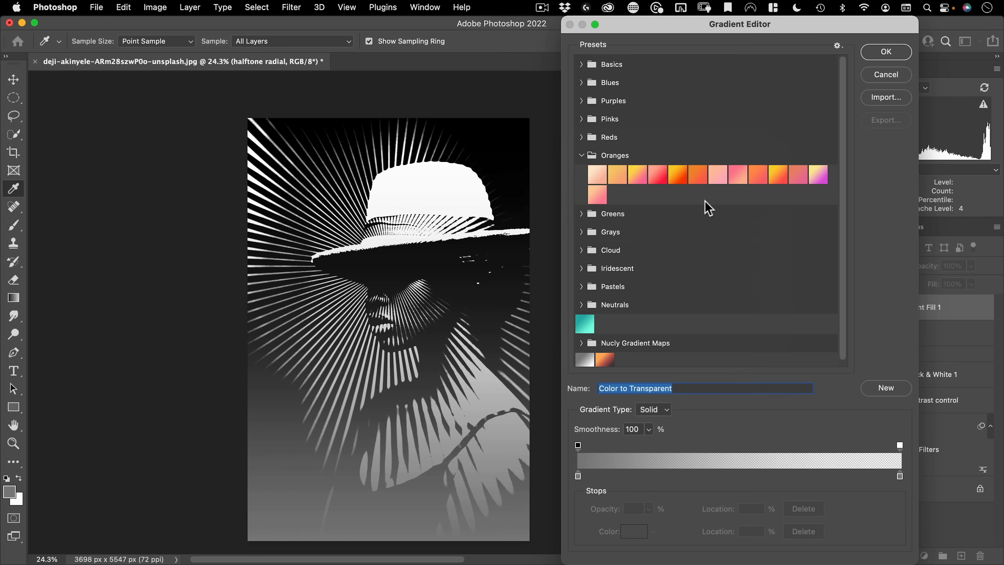
left_click(637, 174)
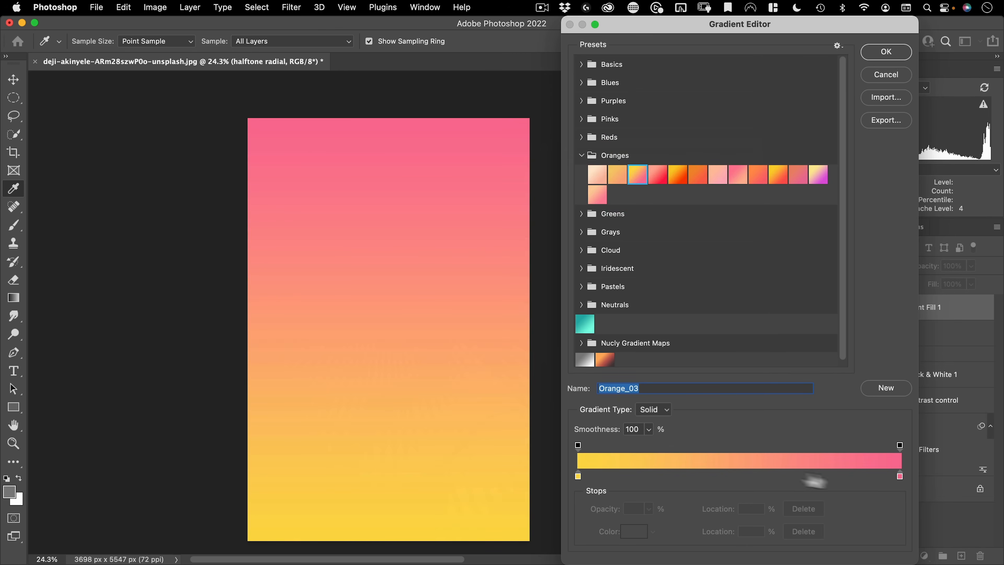
Move the gradient's pink stop inward and add a dark purple colour stop at 100%
left_click_drag(898, 476, 823, 478)
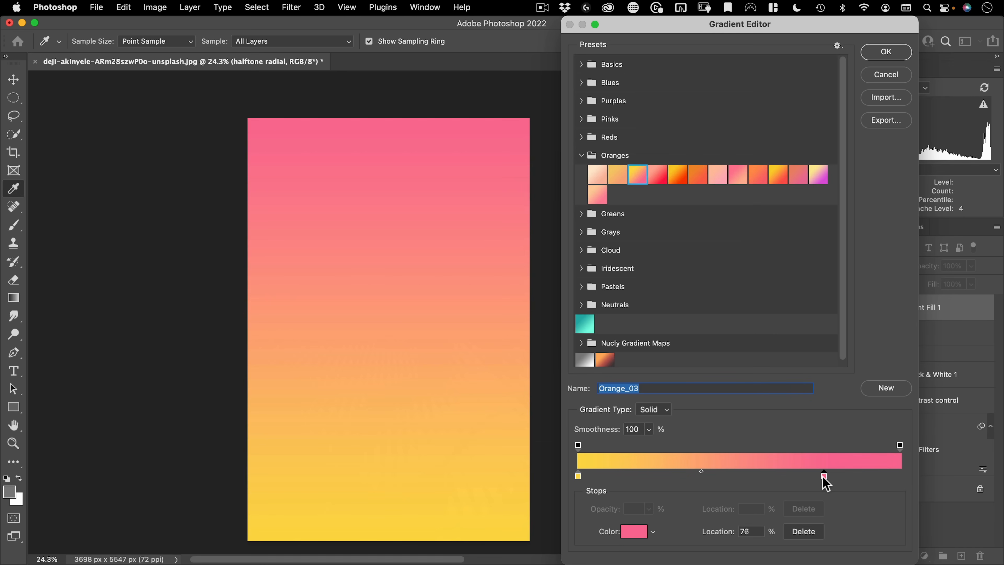
left_click(921, 477)
left_click(634, 531)
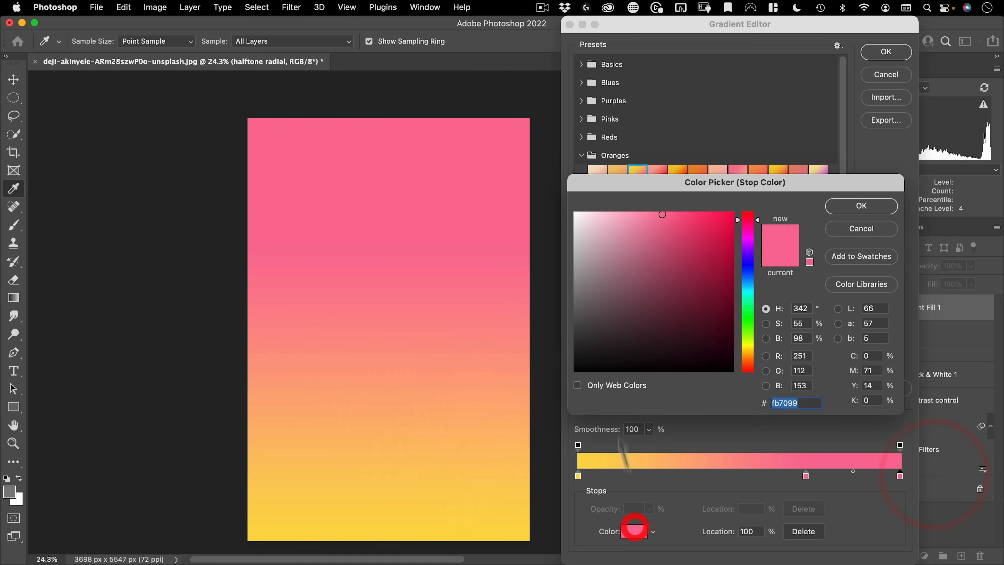
left_click_drag(744, 242, 748, 236)
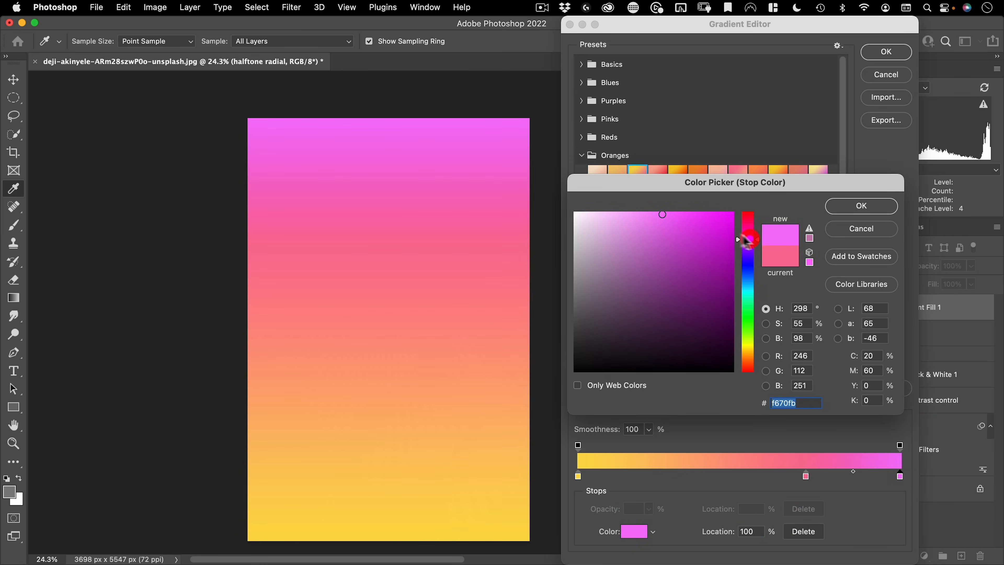
left_click_drag(720, 279, 761, 291)
left_click(861, 210)
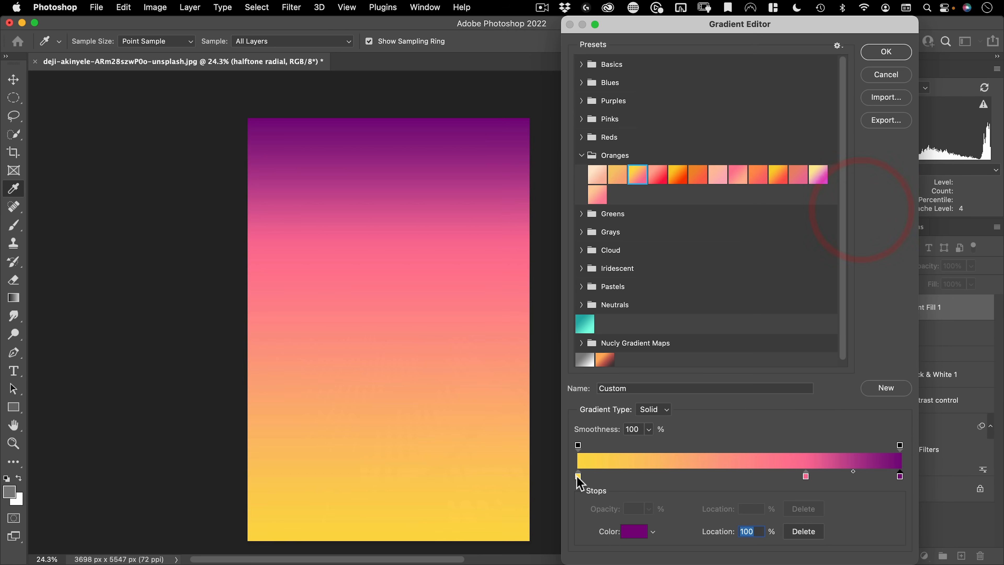
Move the gradient's yellow stop to 31% and change its colour to orange-yellow fec345
left_click_drag(621, 476, 673, 475)
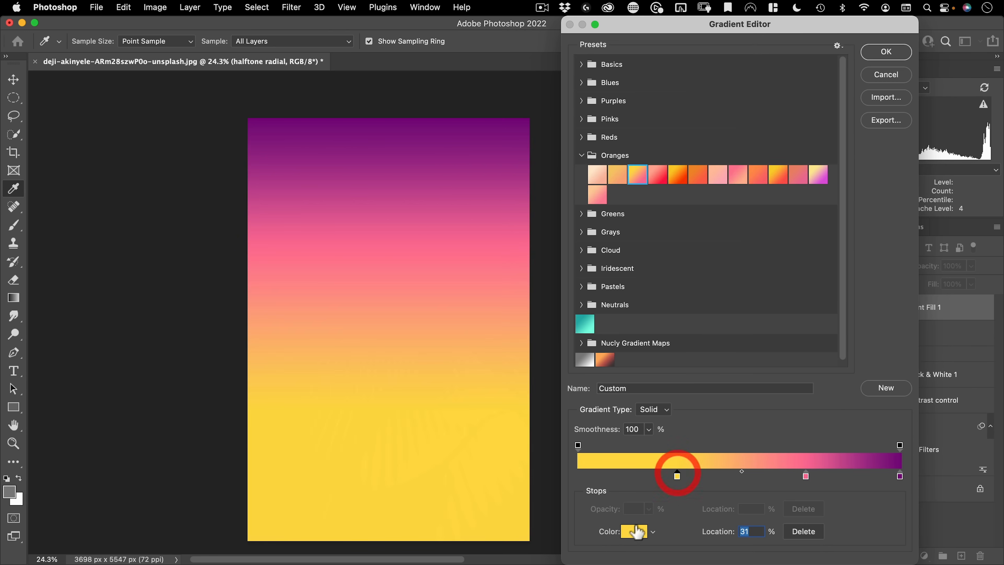
left_click(634, 530)
left_click_drag(747, 358, 746, 356)
left_click(869, 207)
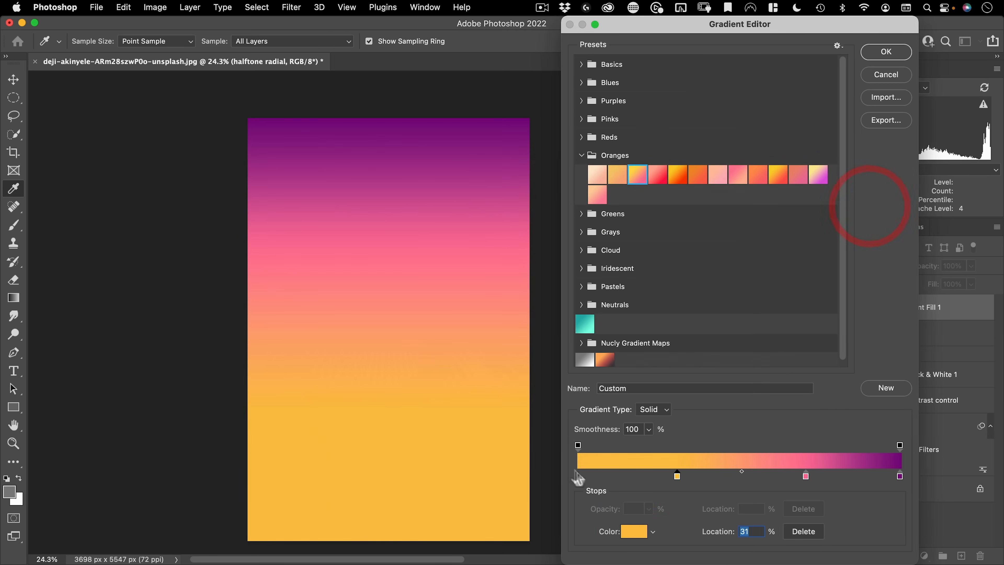
Add a pale cream colour stop at 0% of the gradient and accept the edited gradient
left_click(634, 531)
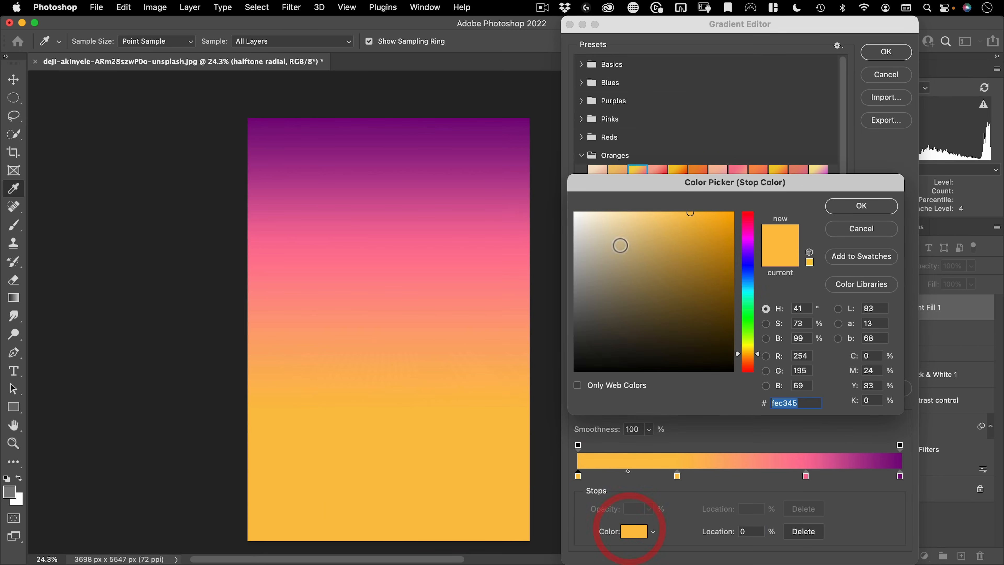
left_click(606, 212)
left_click(874, 206)
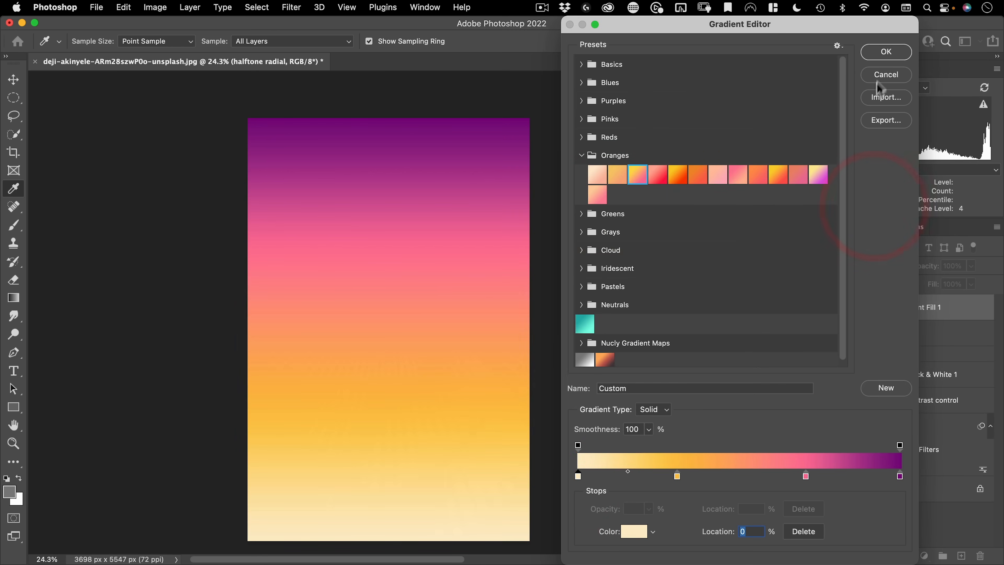
left_click(900, 50)
Set the gradient fill's style to Radial and blend the Gradient Fill 1 layer with Multiply
left_click(636, 193)
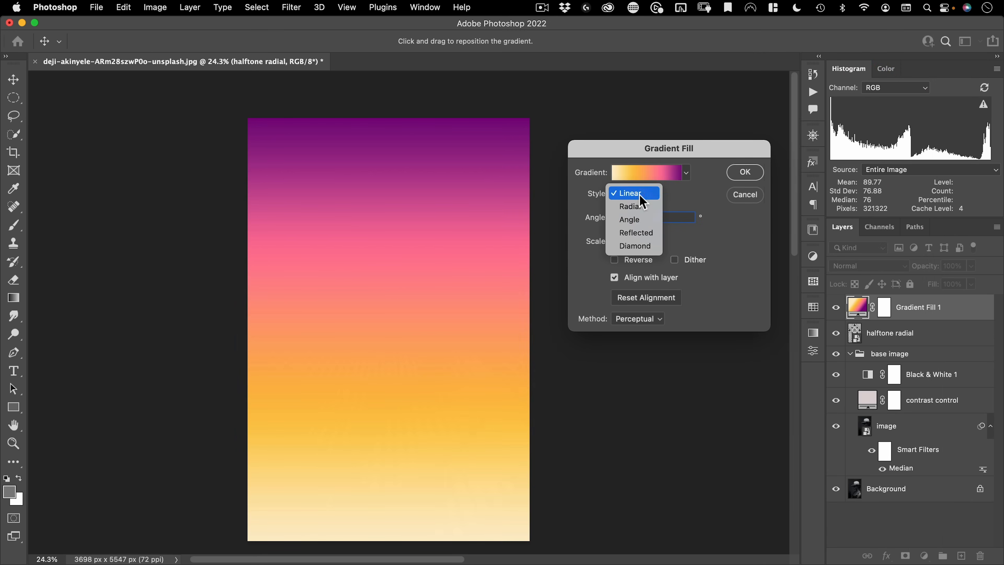
left_click(634, 210)
left_click(744, 173)
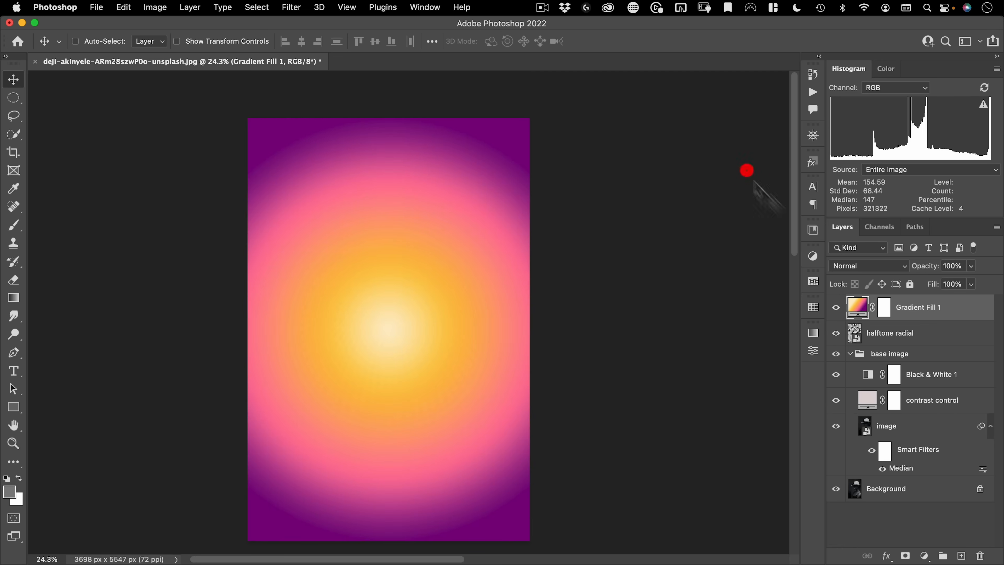
left_click(868, 265)
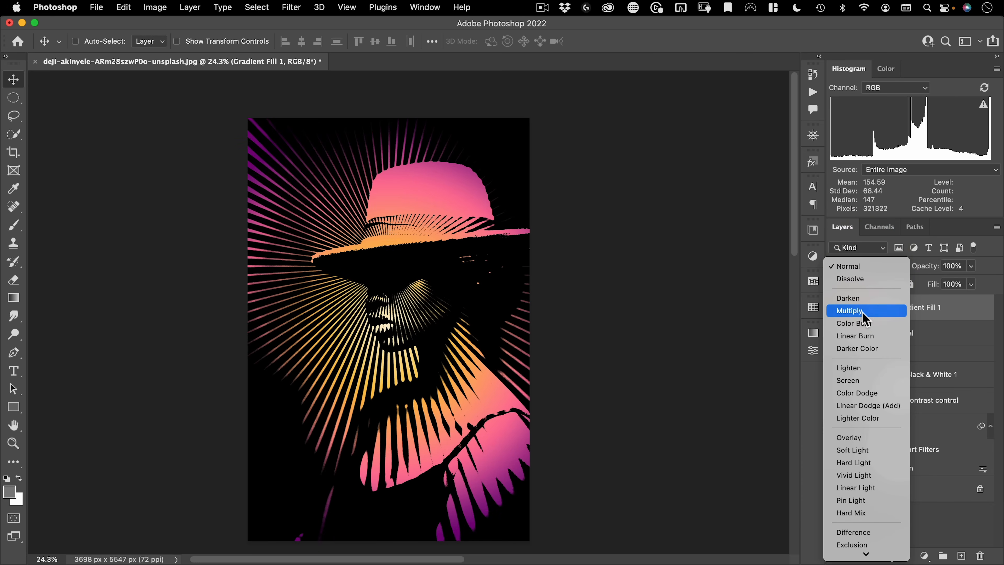
left_click(864, 311)
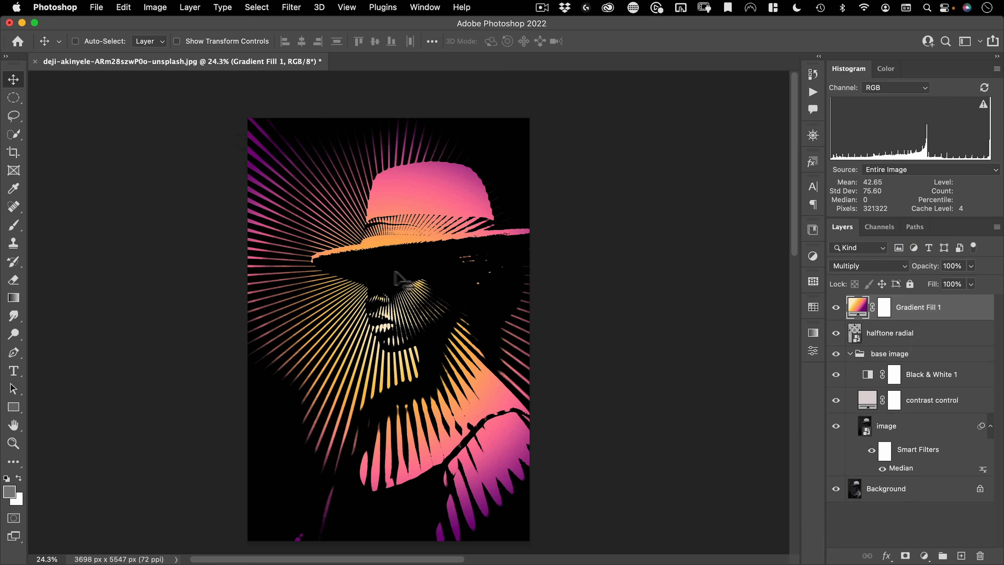
Reopen the gradient fill's settings and move the radial gradient's centre up to the face just beneath the hat brim
double_click(857, 310)
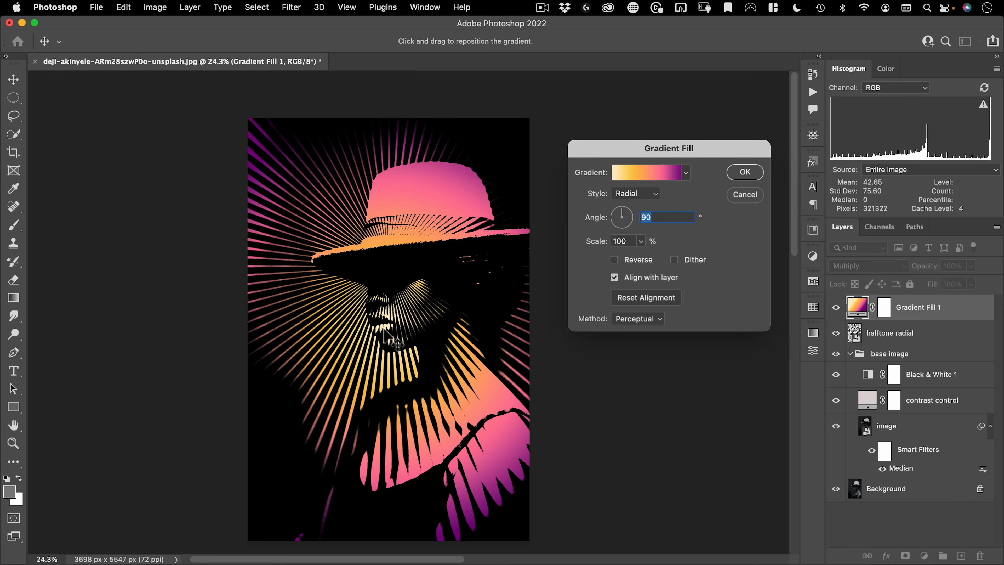
left_click_drag(383, 327, 391, 271)
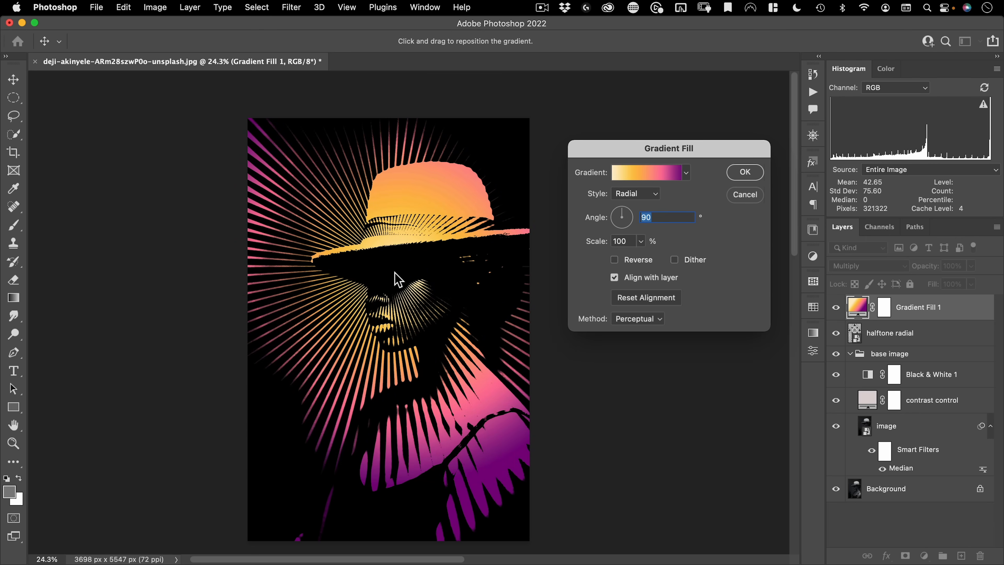
left_click_drag(397, 273, 398, 272)
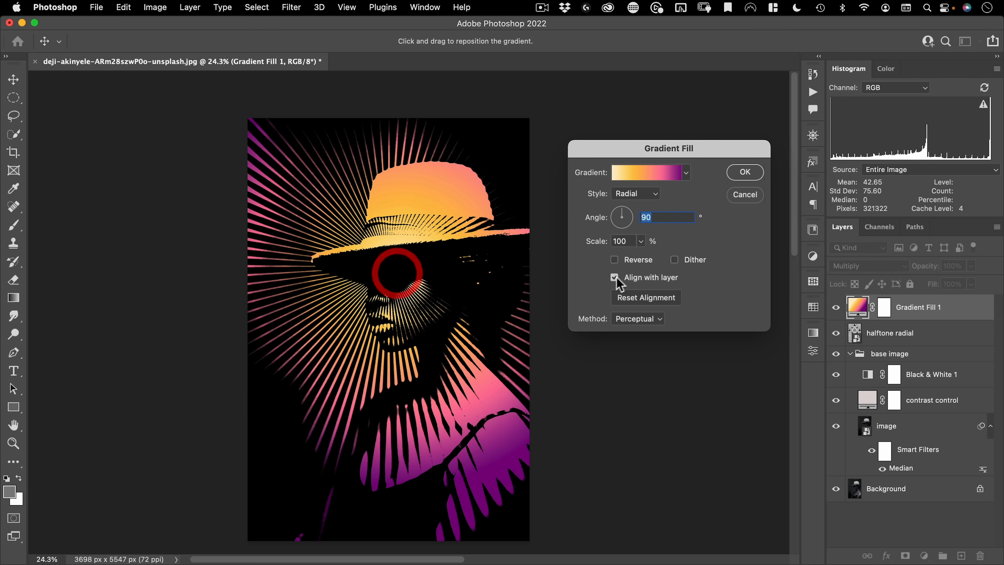
Set the gradient fill's scale to 134% and accept the settings
key("Up")
key("Up")
key("Up")
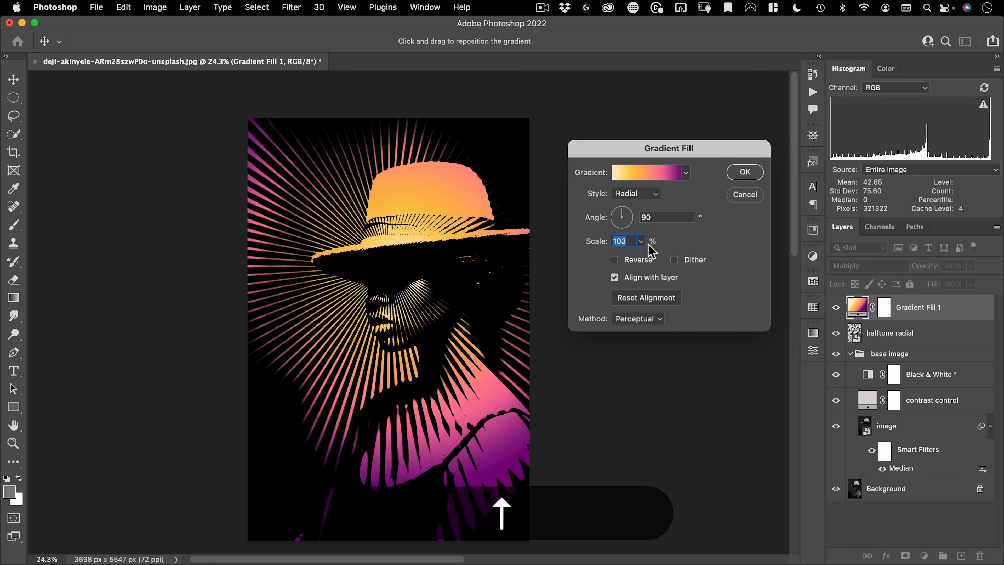
key("shift+Up")
key("shift+Up")
key("shift+Up")
key("shift+Down")
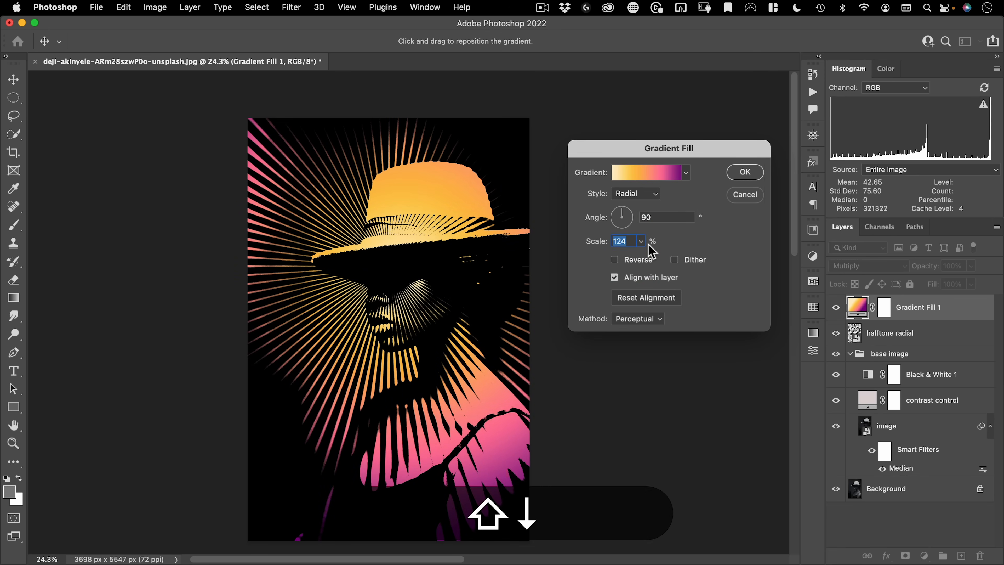
key("shift+Up")
key("shift+Down")
key("shift+Up")
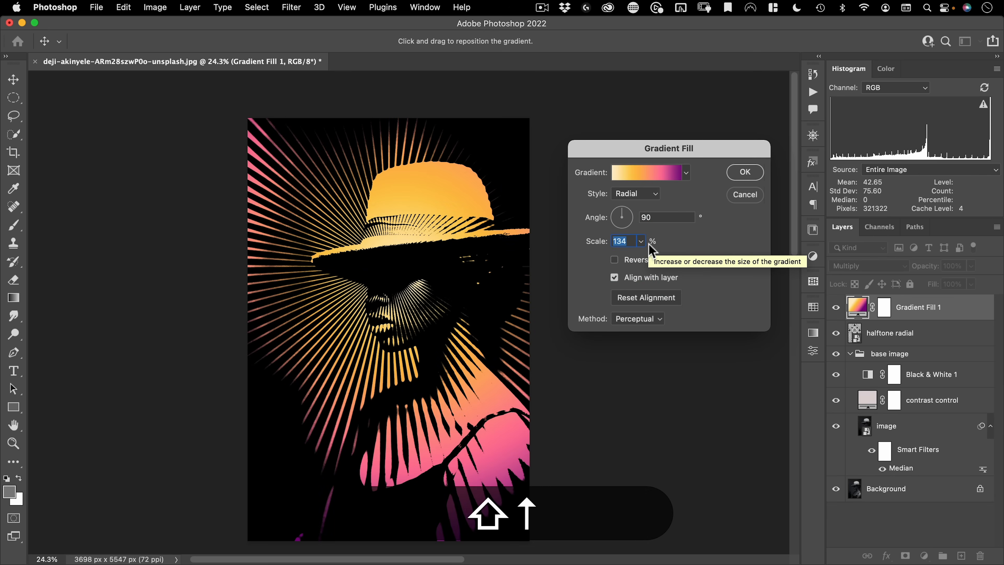
left_click(744, 170)
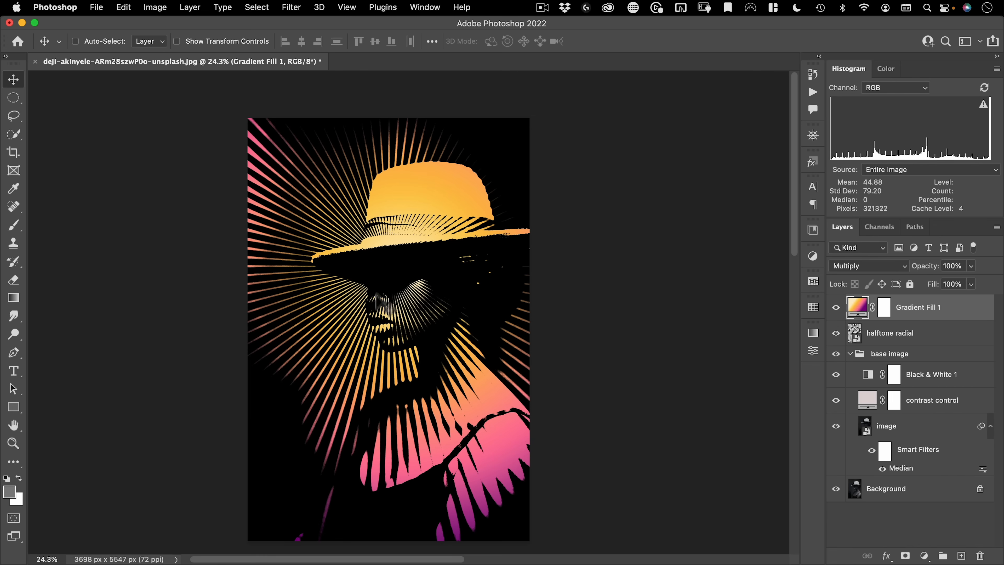
Place the nucly-grunge-19 texture from the Nucly Grunge Pack library over the portrait as the topmost layer
left_click(811, 232)
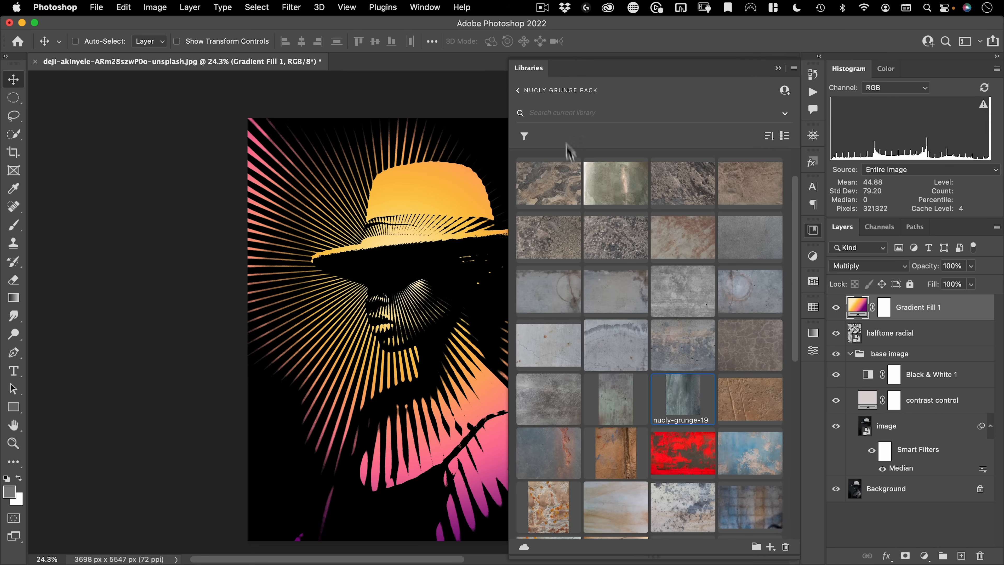
left_click_drag(688, 403, 433, 320)
double_click(399, 320)
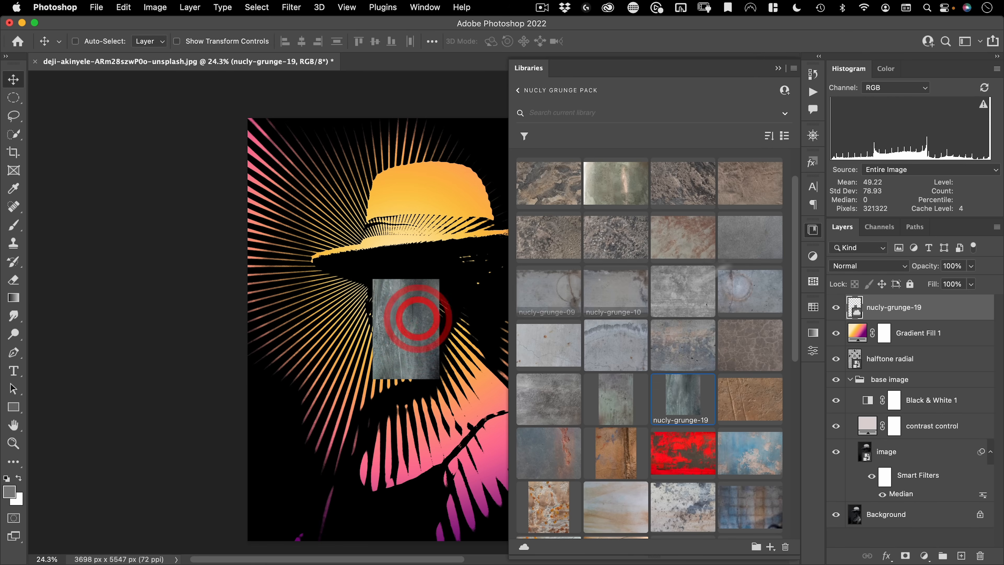
left_click(813, 228)
Enlarge the nucly-grunge-19 texture with Free Transform so that it covers the whole canvas
key("super+t")
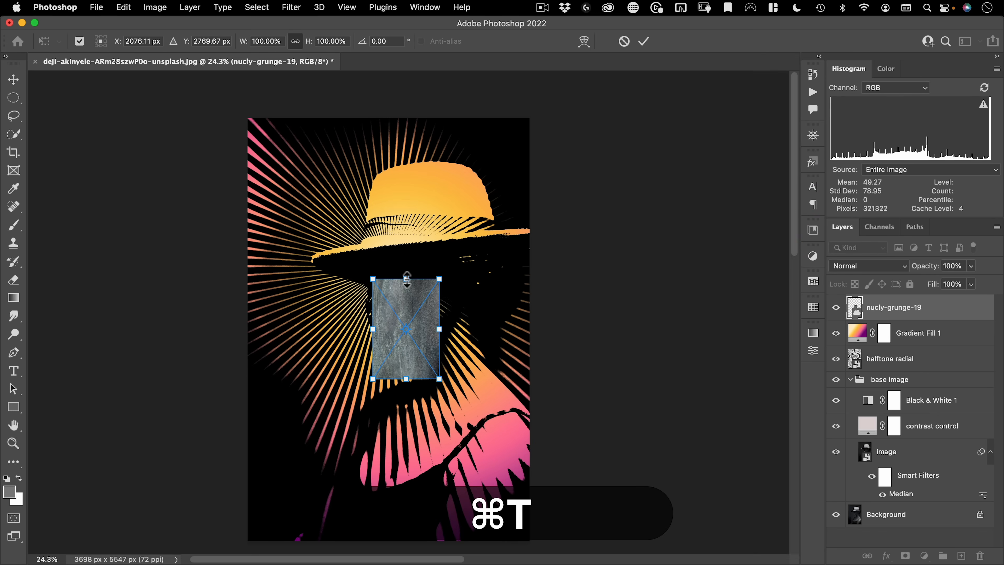
left_click_drag(405, 279, 448, 117)
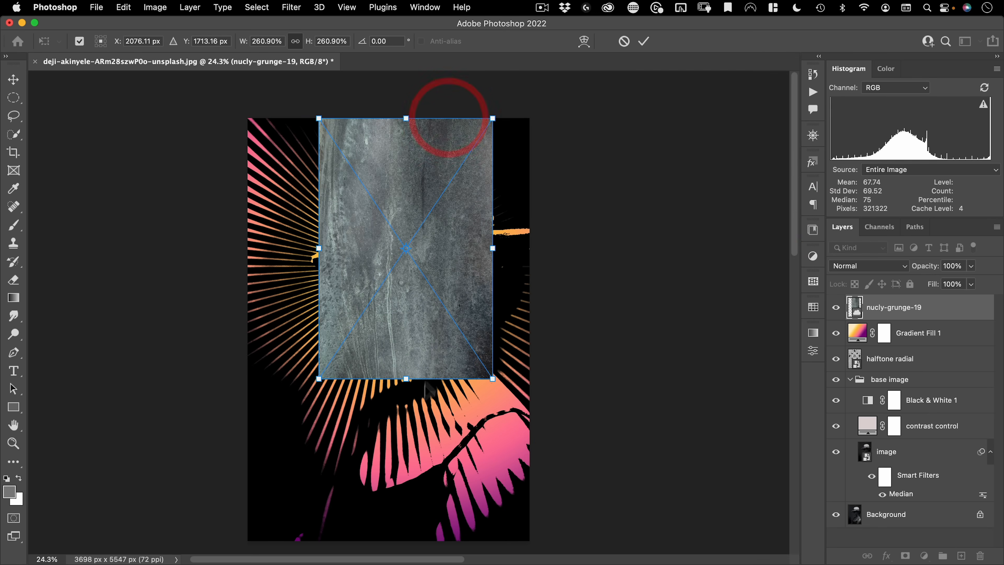
left_click_drag(408, 382, 403, 551)
mouse_move(432, 464)
left_mouse_down()
mouse_move(421, 465)
mouse_move(424, 455)
left_mouse_up()
double_click(422, 455)
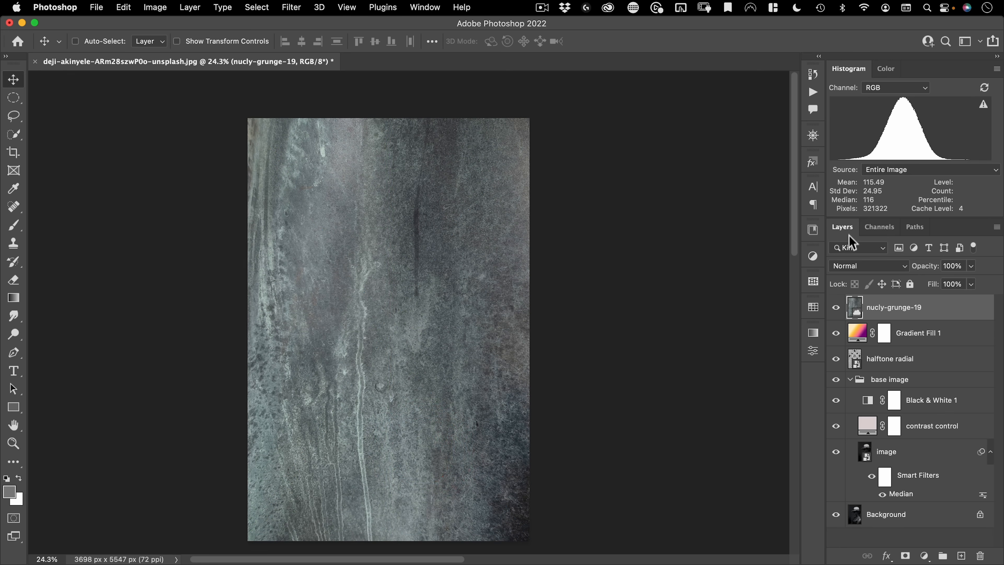
Blend the nucly-grunge-19 layer with Difference and set its fill to 25%
left_click(849, 268)
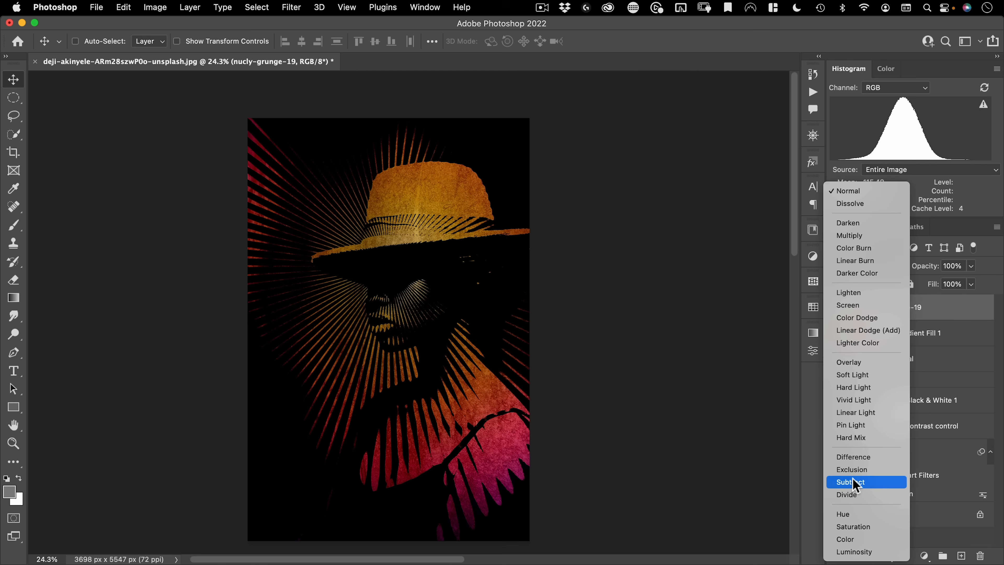
left_click(853, 458)
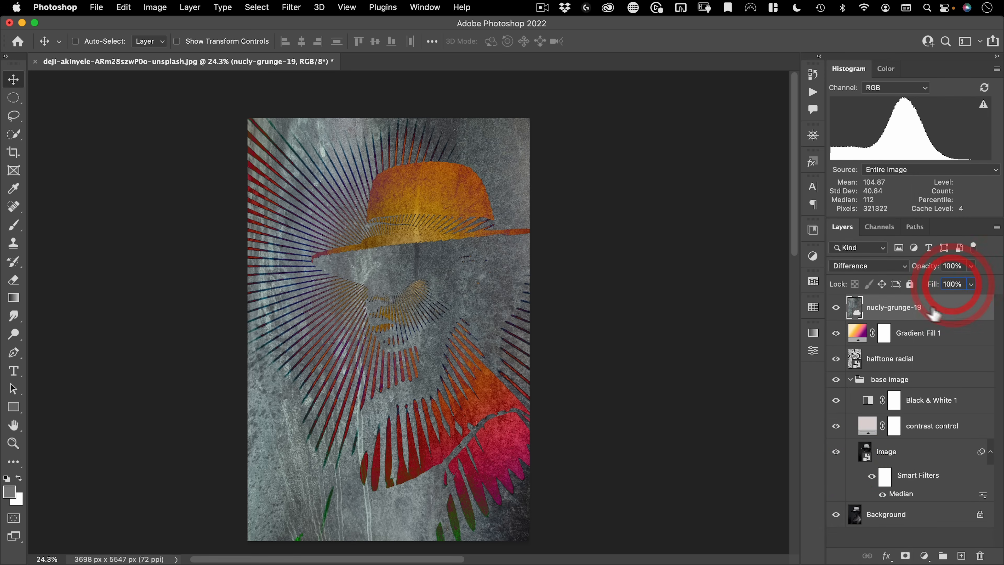
left_click(931, 283)
type("25")
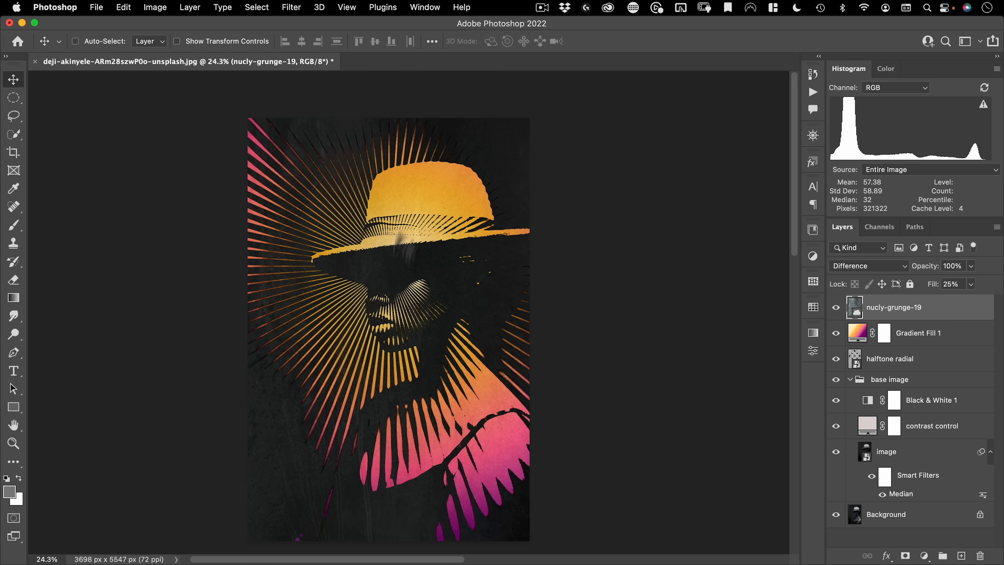
Add a Curves layer above nucly-grunge-19 and set the Blue channel's black point output to 40 and white point output to 240
key("space")
left_click_drag(444, 346, 474, 328)
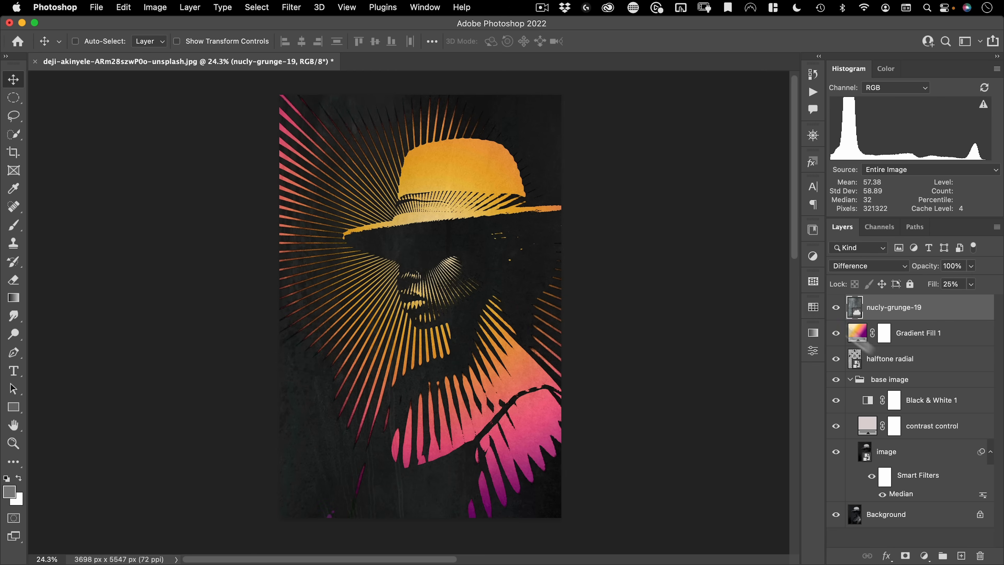
left_click(922, 557)
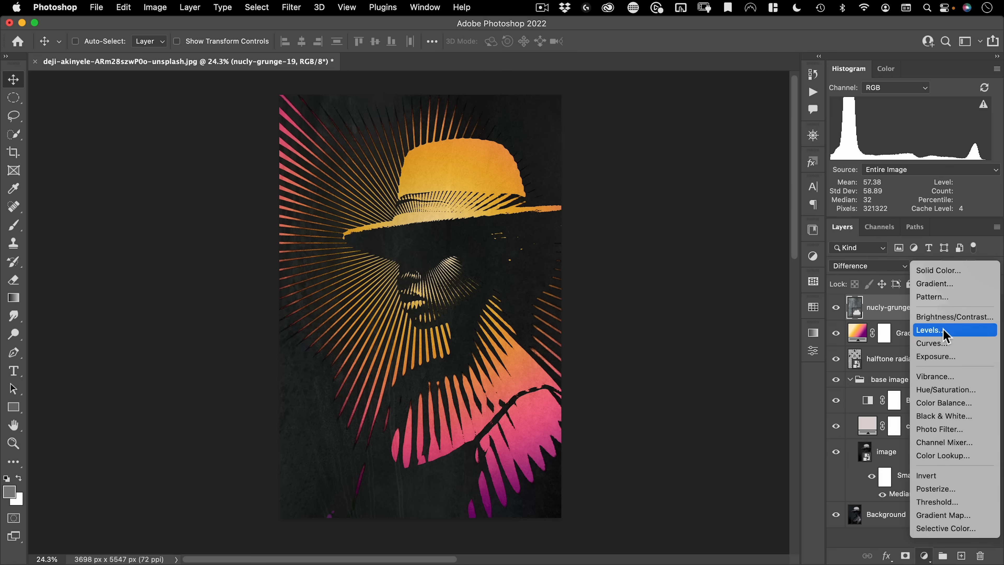
left_click(940, 341)
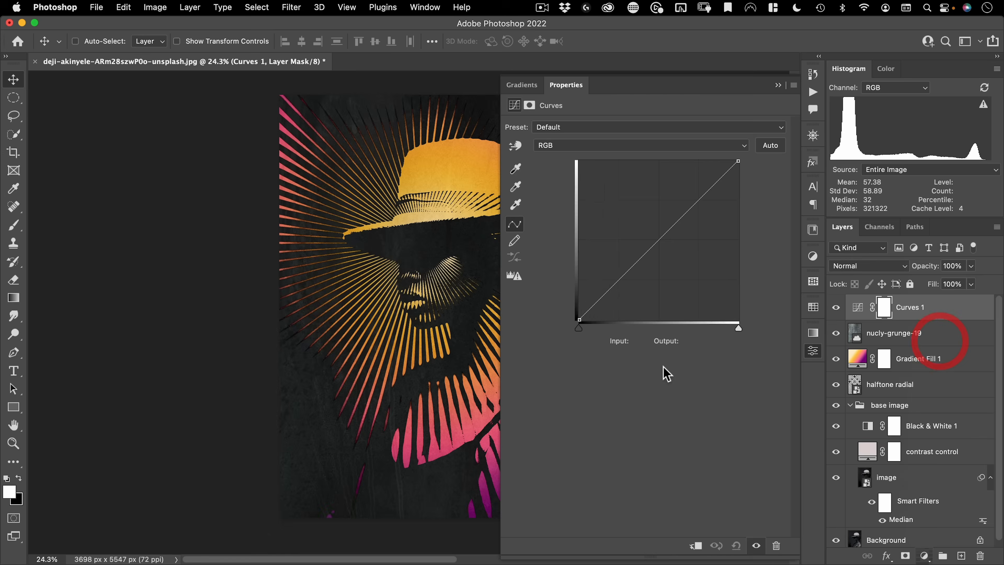
left_click(584, 147)
left_click(575, 183)
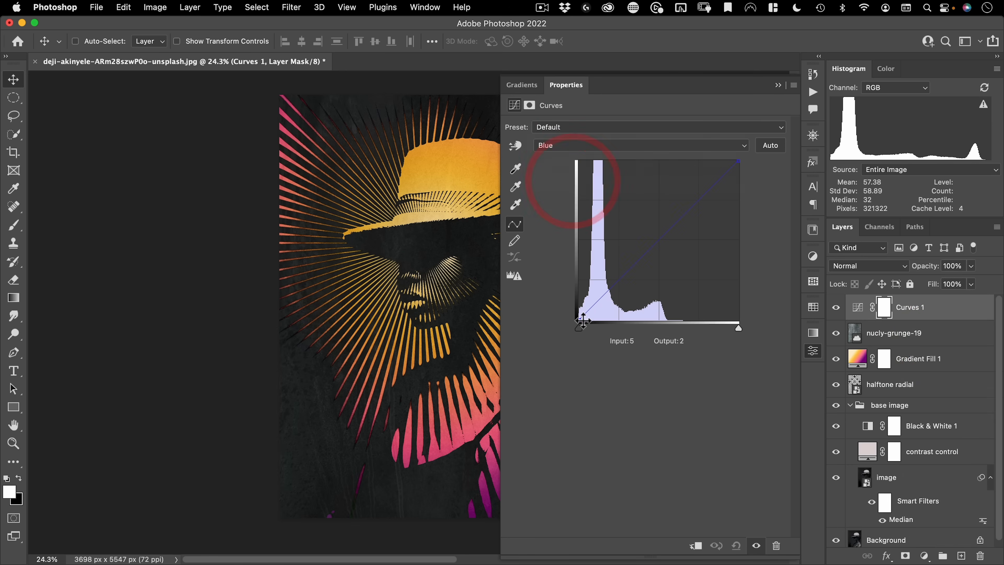
left_click_drag(582, 319, 579, 295)
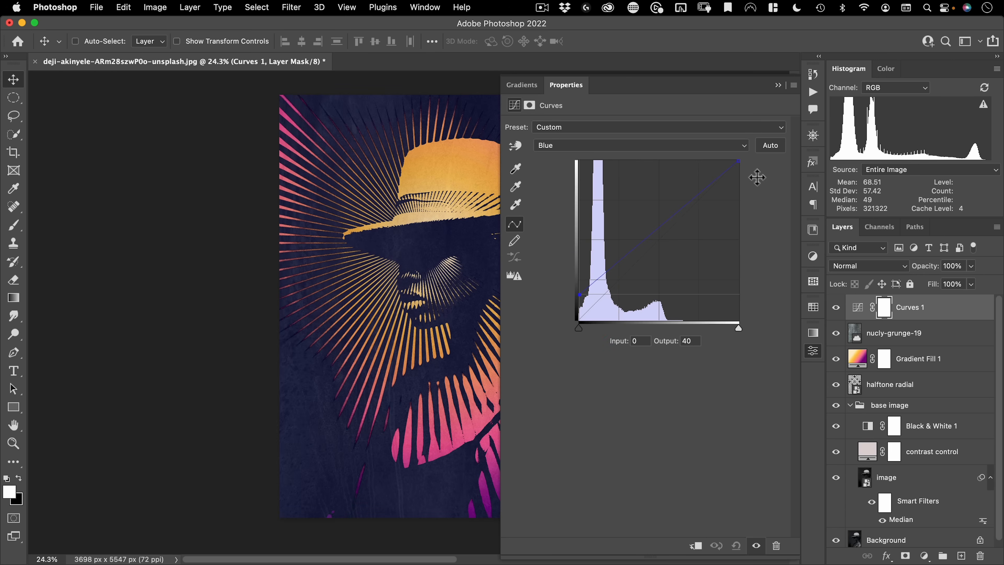
left_click_drag(737, 164, 746, 173)
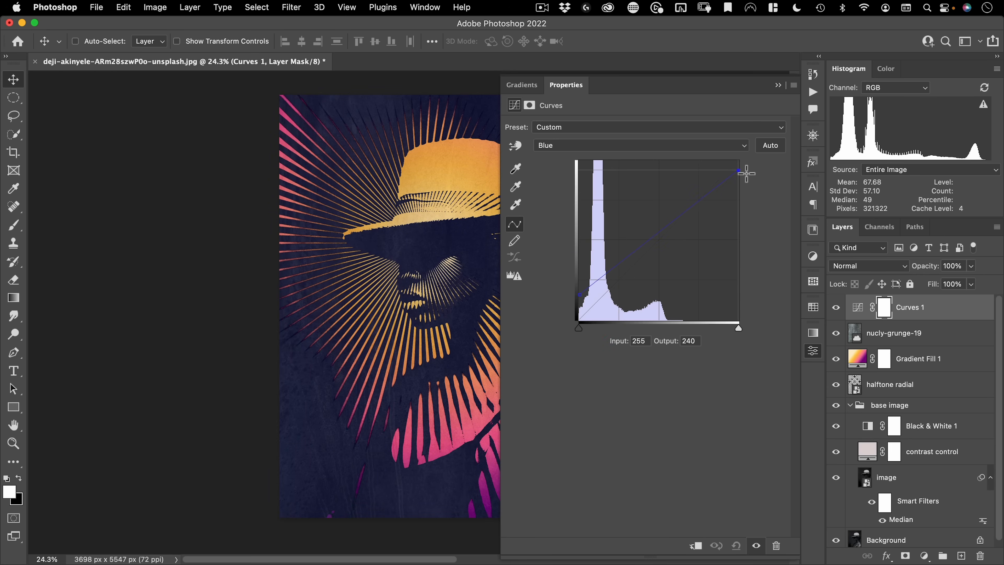
left_click(821, 353)
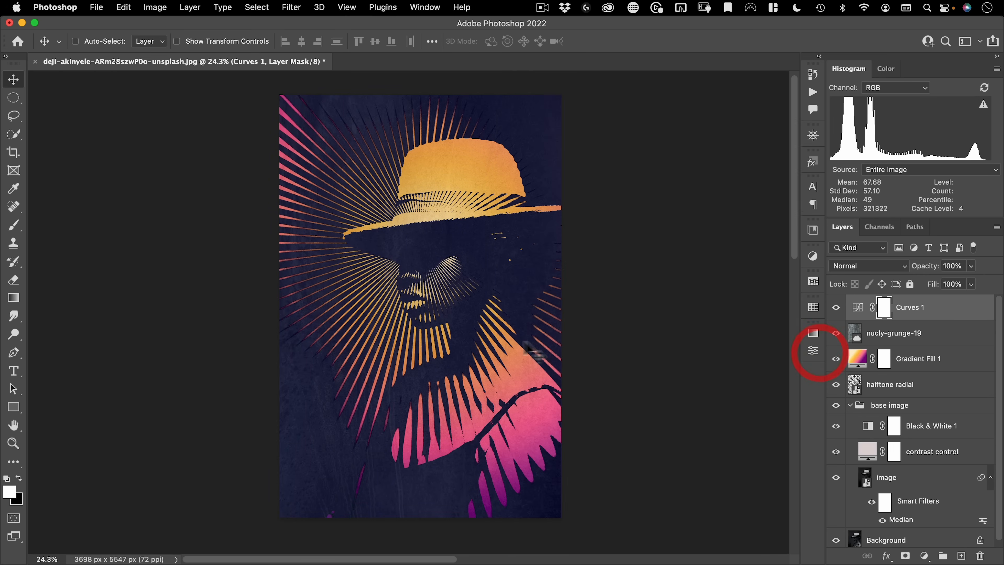
Toggle the Black & White 1 layer's visibility to compare the line colours with and without it
key("space")
left_click_drag(476, 328, 441, 332)
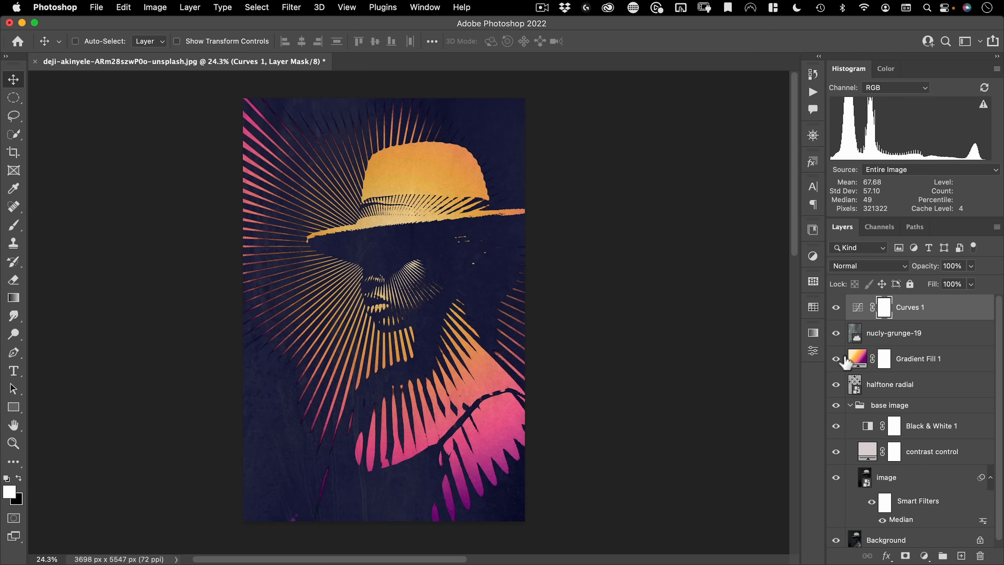
scroll(891, 371, "down", 1)
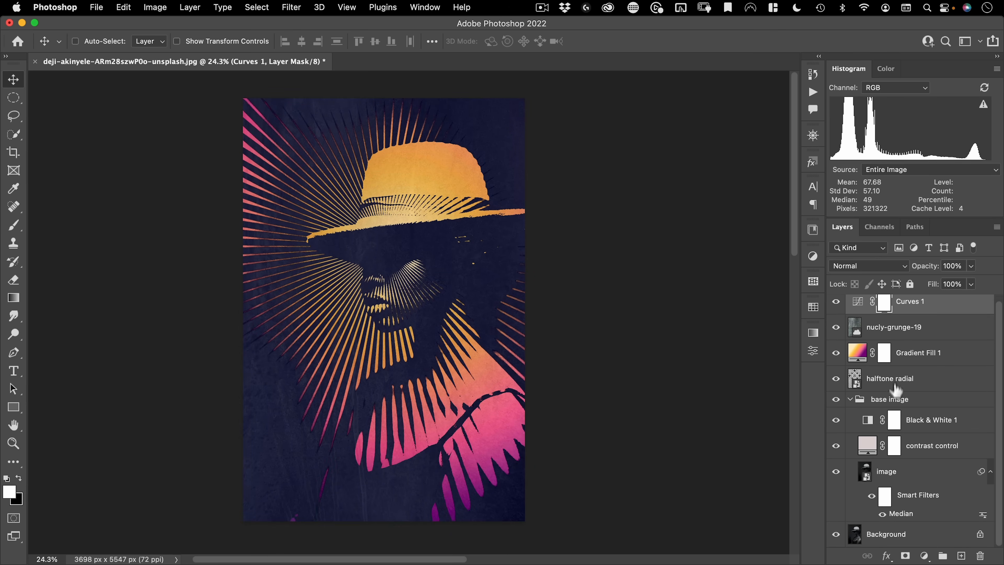
left_click(867, 476)
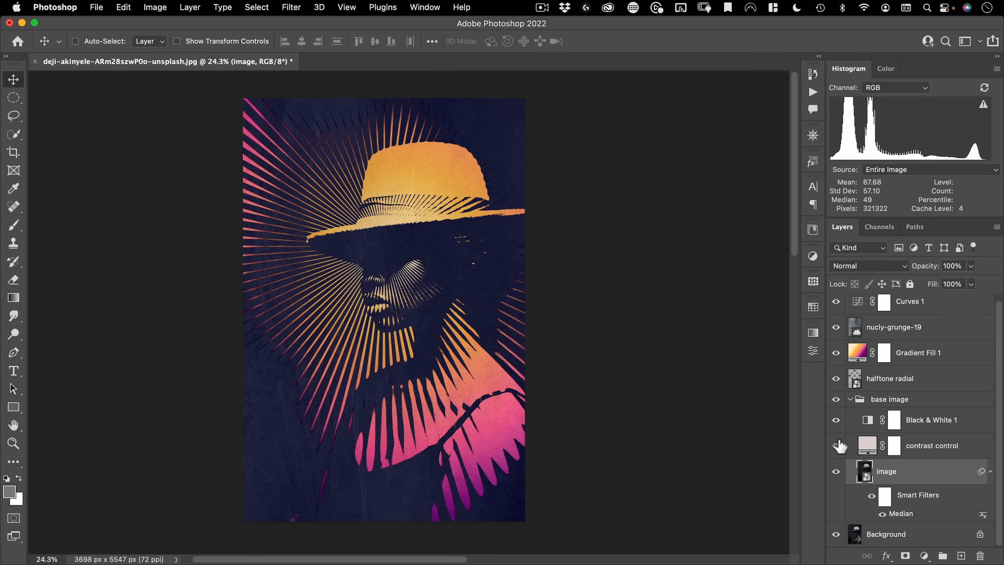
left_click(836, 420)
left_click(836, 420)
left_click(835, 420)
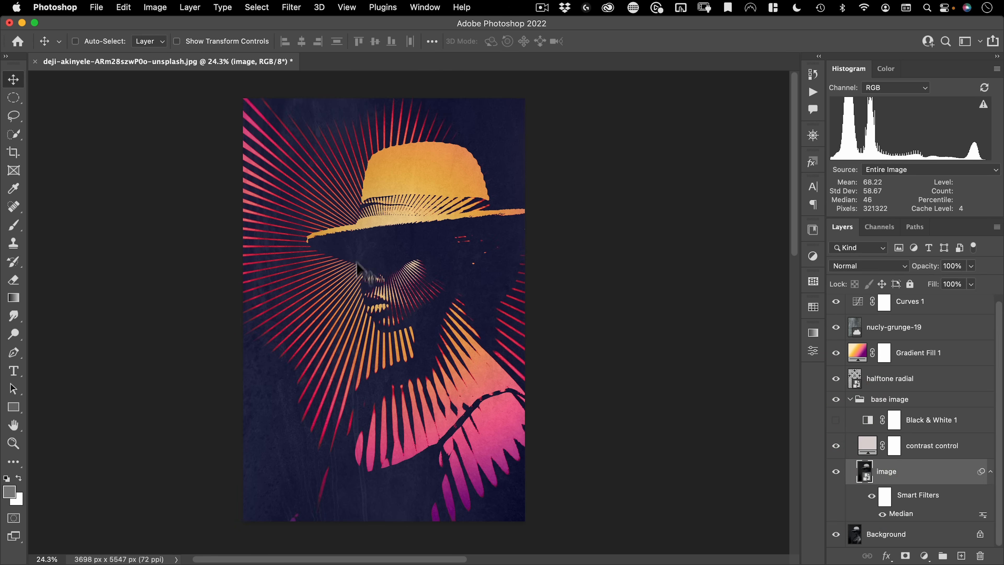
left_click(836, 420)
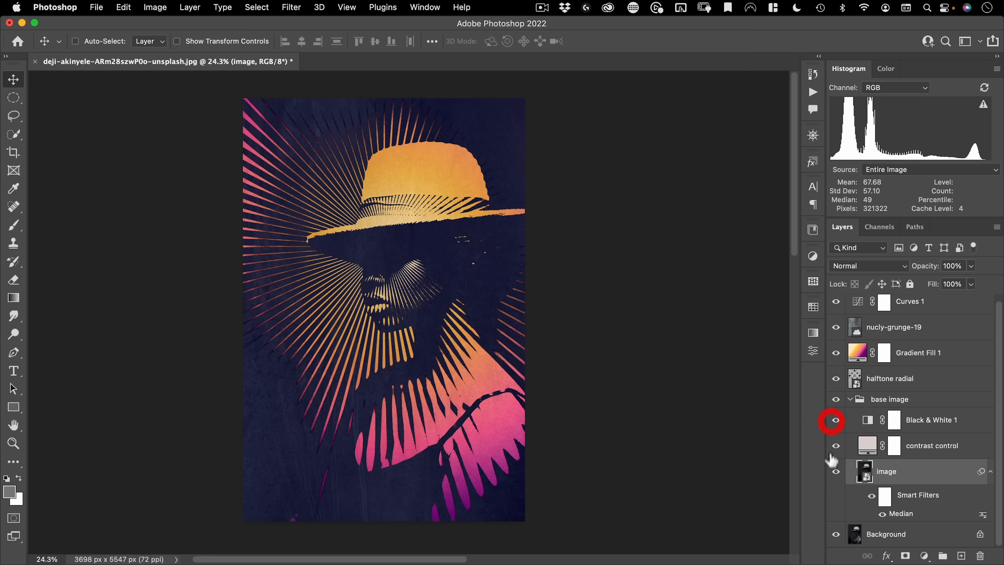
Set the fill of the "contrast control" layer to 40%
left_click(863, 445)
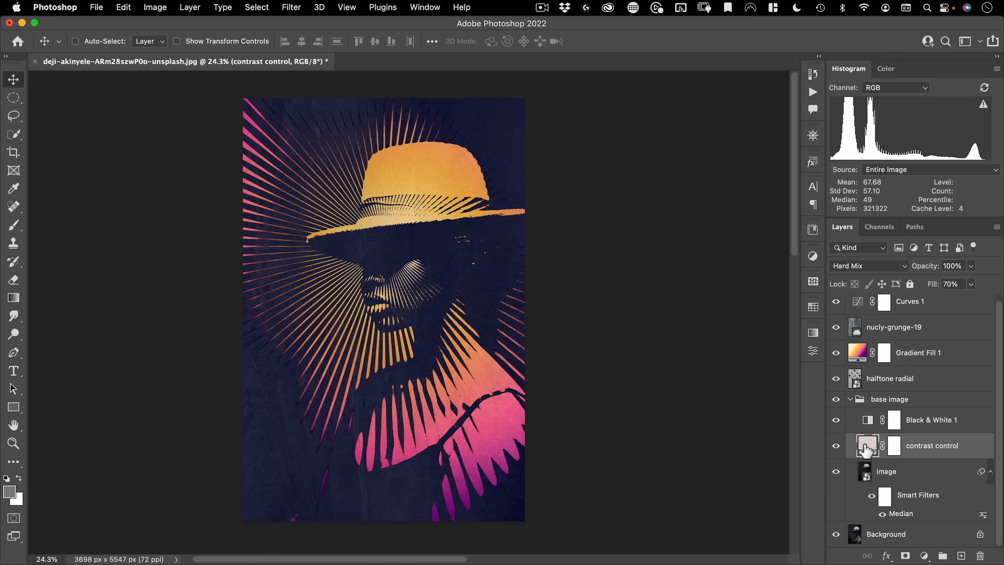
left_click_drag(938, 283, 915, 300)
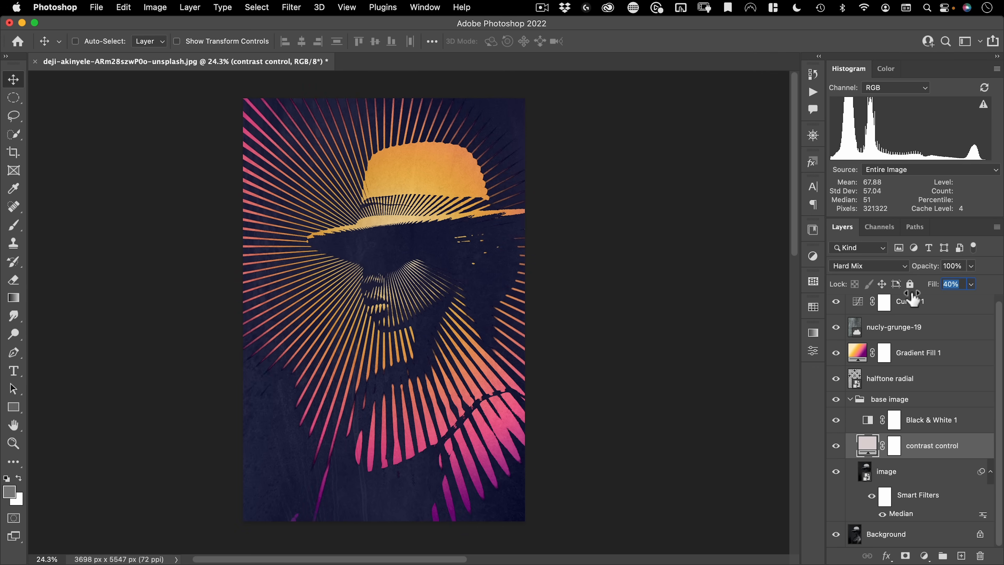
Set the fill of the "contrast control" layer to 54% and its colour to light grey #d4d4d4
left_click_drag(916, 299, 937, 291)
left_click(936, 285)
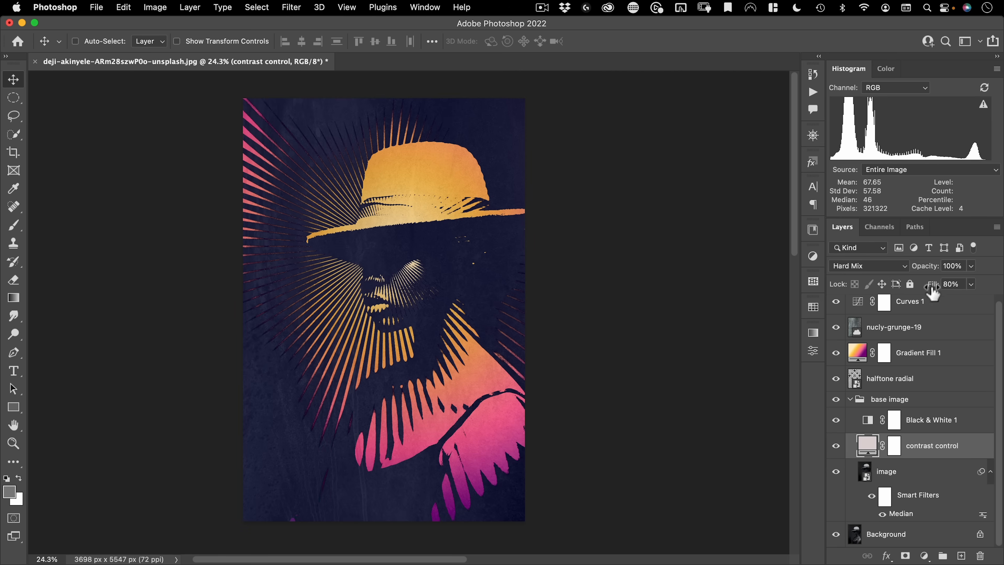
left_click_drag(930, 291, 911, 288)
double_click(868, 444)
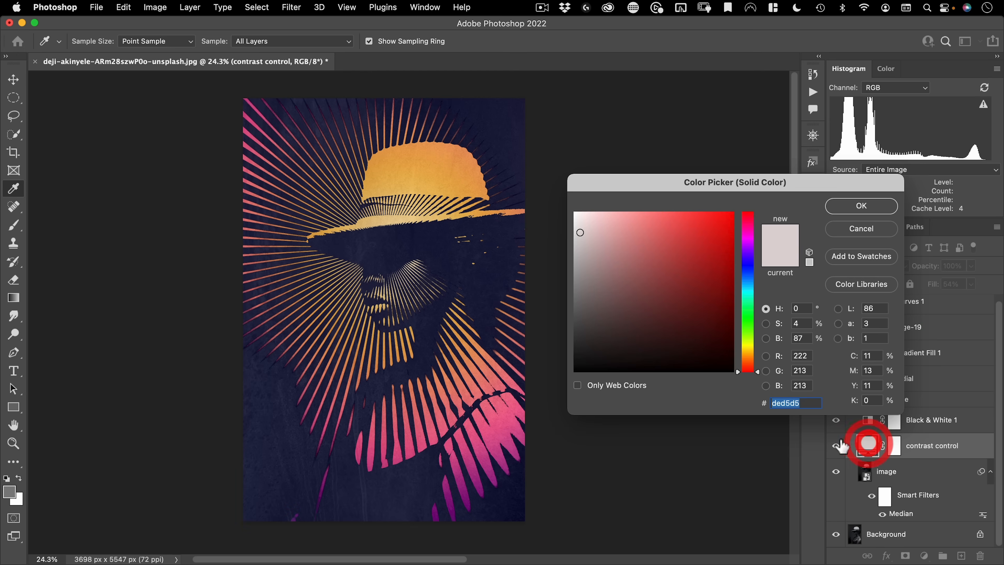
mouse_move(579, 233)
left_mouse_down()
mouse_move(585, 258)
mouse_move(578, 229)
mouse_move(569, 239)
left_mouse_up()
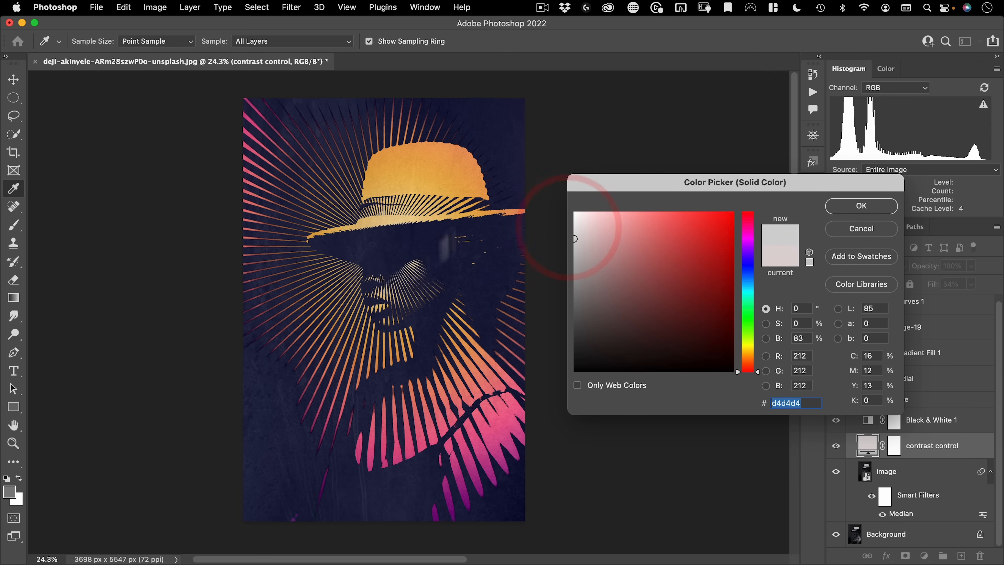
left_click(862, 206)
key("v")
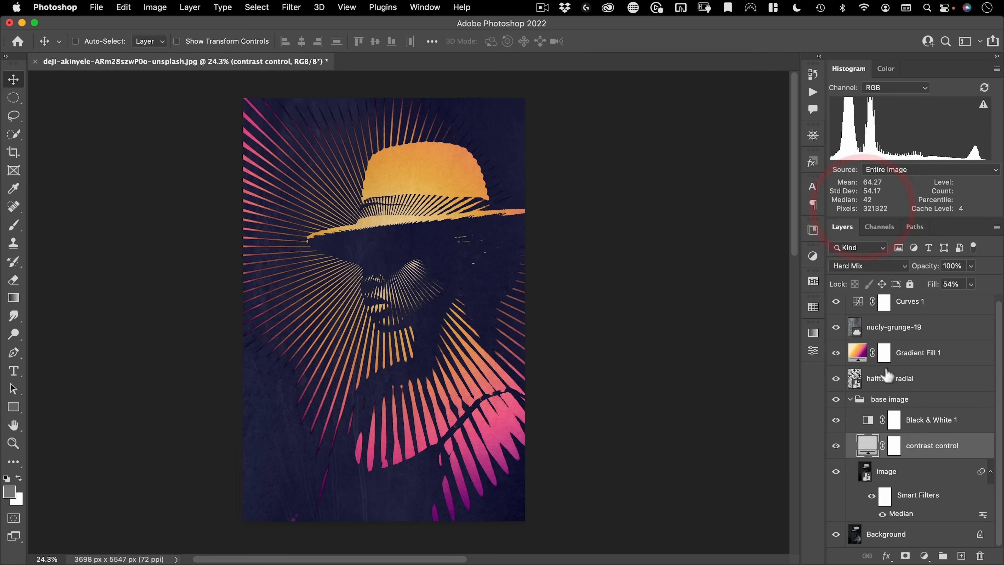
Open the contents of the "image" smart object and embed the portrait JPG of the woman against a pale yellow background
left_click(894, 376)
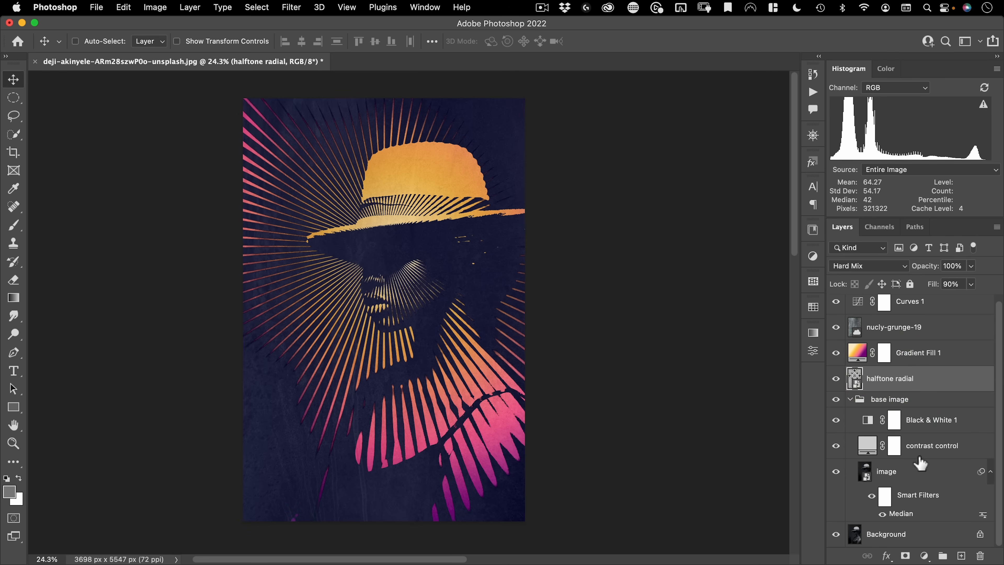
left_click(865, 475)
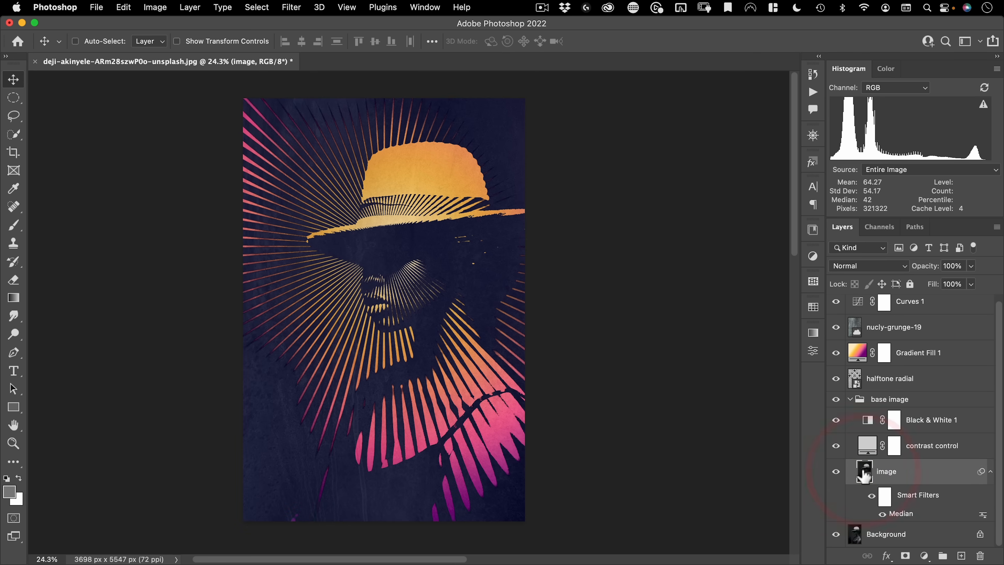
double_click(866, 469)
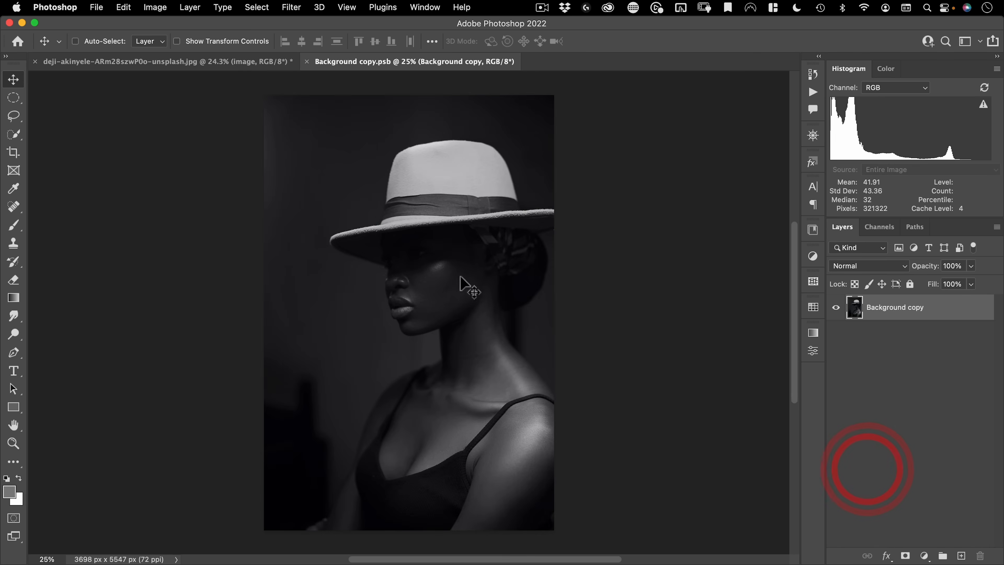
left_click(96, 7)
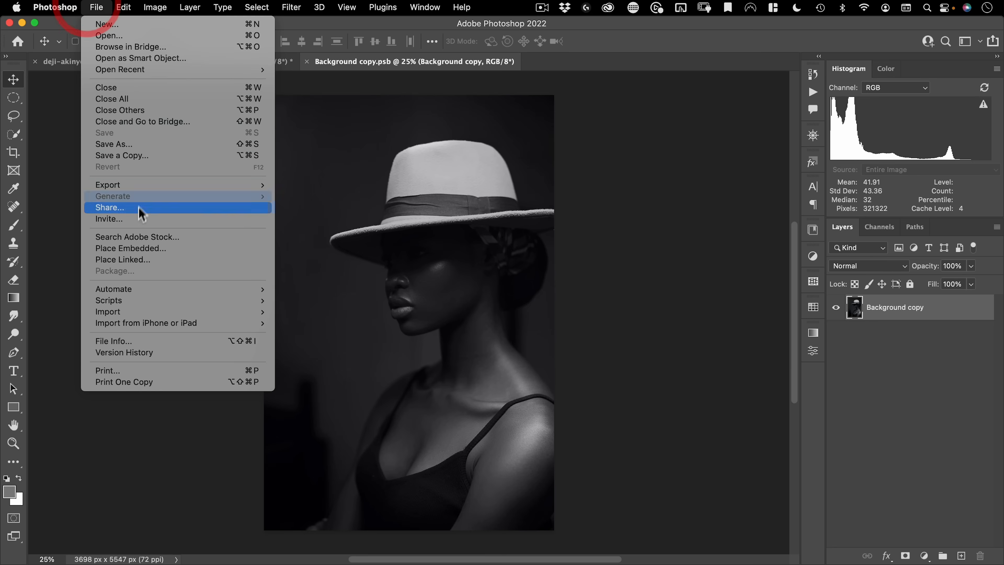
left_click(136, 249)
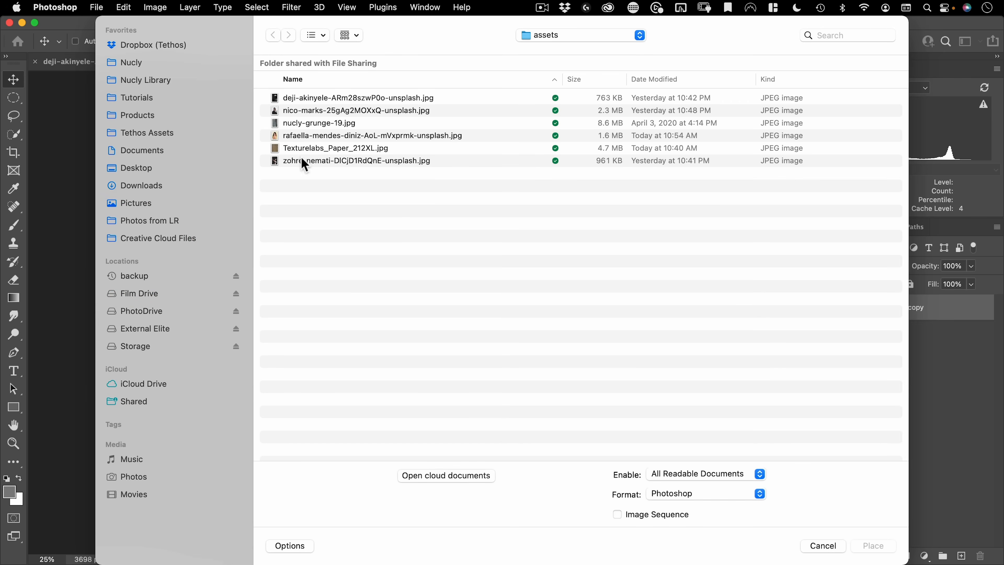
double_click(296, 135)
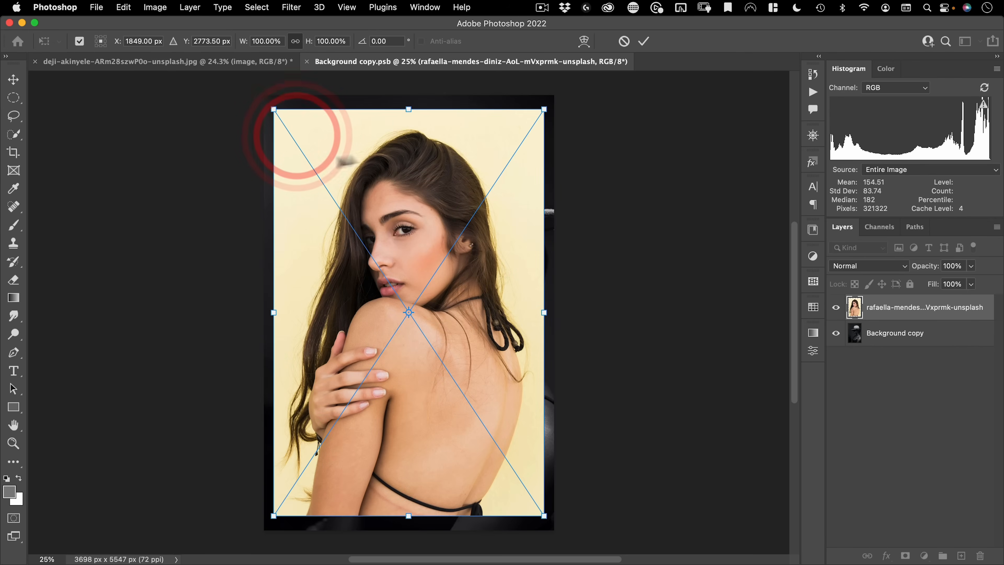
Scale the placed portrait up to cover the whole canvas, and close the smart object with its changes saved
left_click_drag(406, 111, 410, 90)
double_click(410, 132)
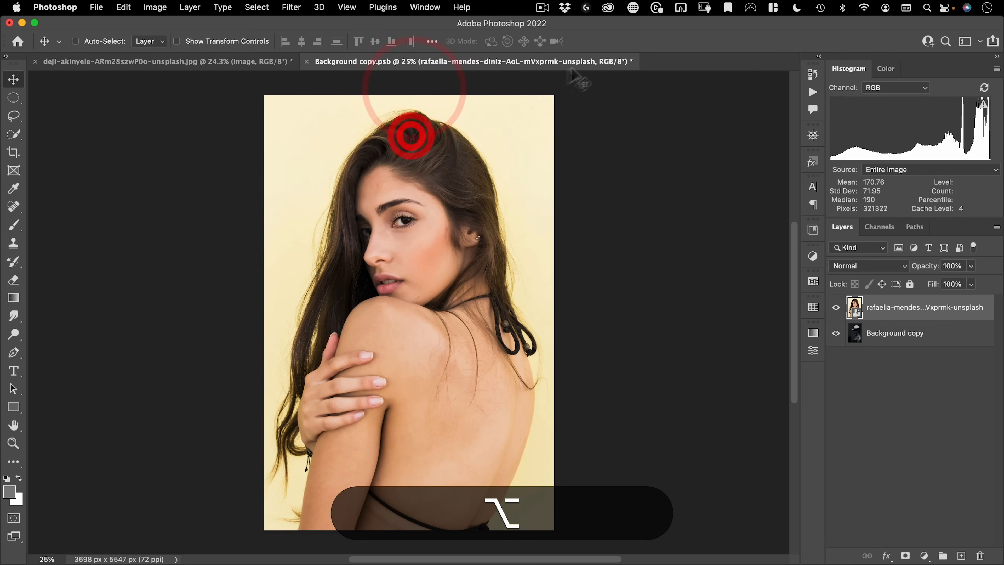
key("super+w")
left_click(520, 234)
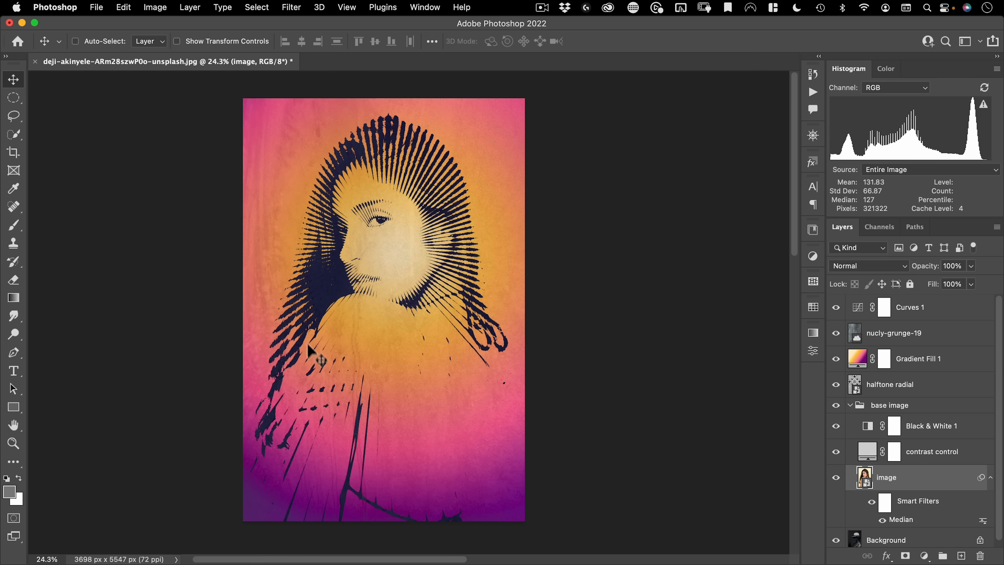
Darken the "contrast control" layer's colour to reddish grey #765f5f
double_click(867, 452)
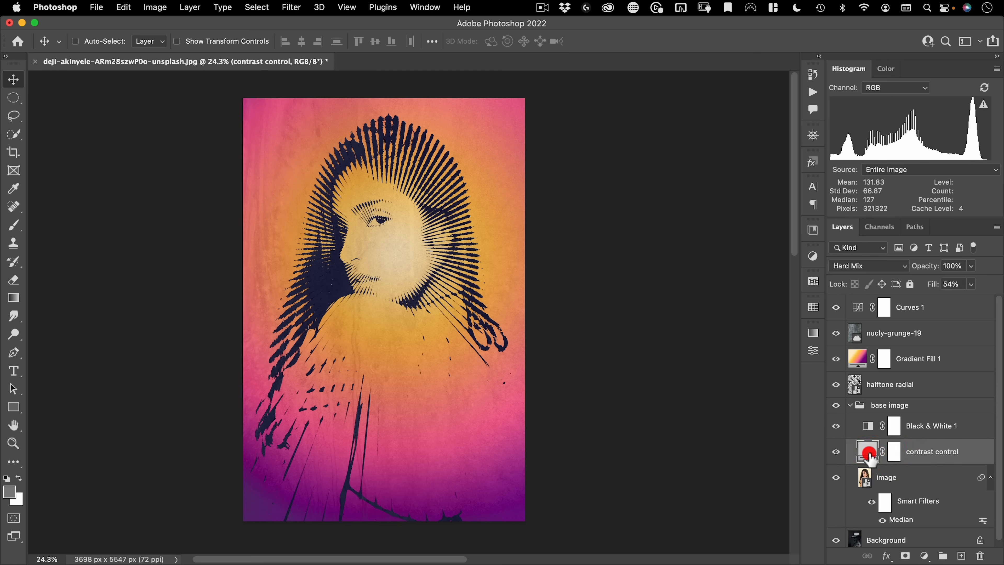
left_click(575, 247)
mouse_move(576, 247)
left_mouse_down()
mouse_move(544, 335)
mouse_move(576, 305)
mouse_move(636, 301)
mouse_move(629, 277)
mouse_move(623, 293)
mouse_move(610, 272)
mouse_move(601, 293)
left_mouse_up()
left_click(861, 205)
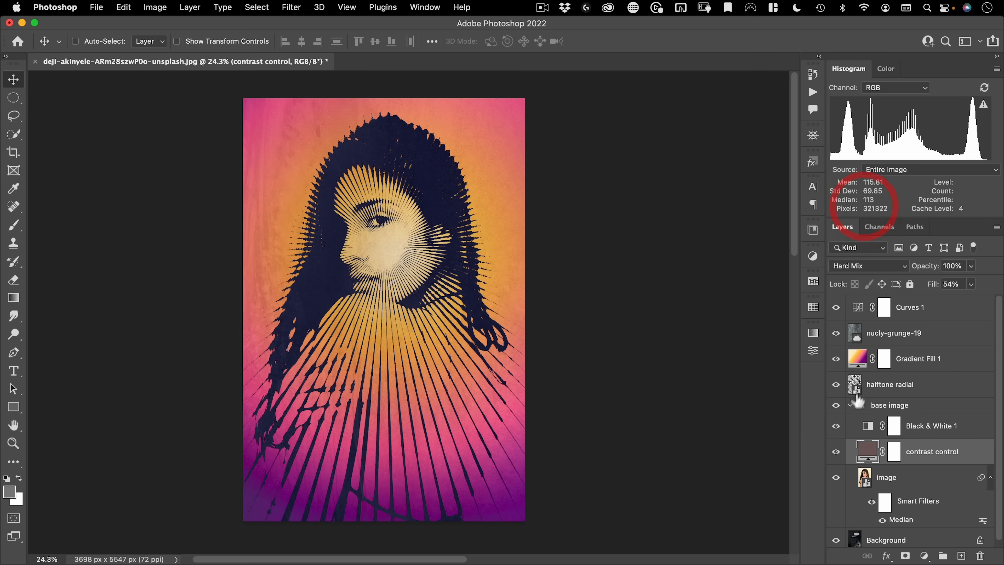
Compare the artwork with and without the Black & White 1 layer and leave that layer hidden
left_click(835, 427)
left_click(835, 427)
left_click(836, 427)
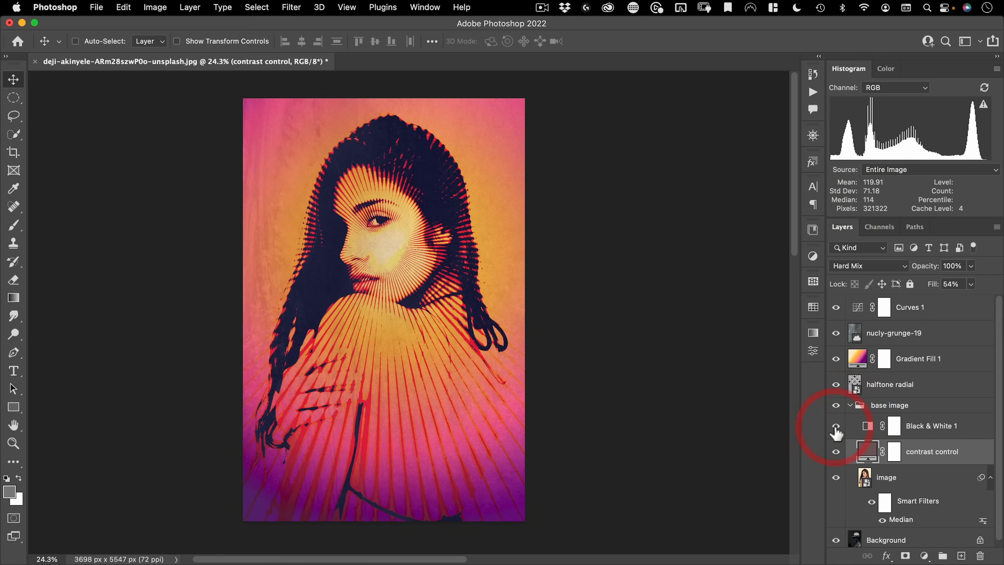
left_click(835, 427)
left_click(836, 427)
left_click(836, 428)
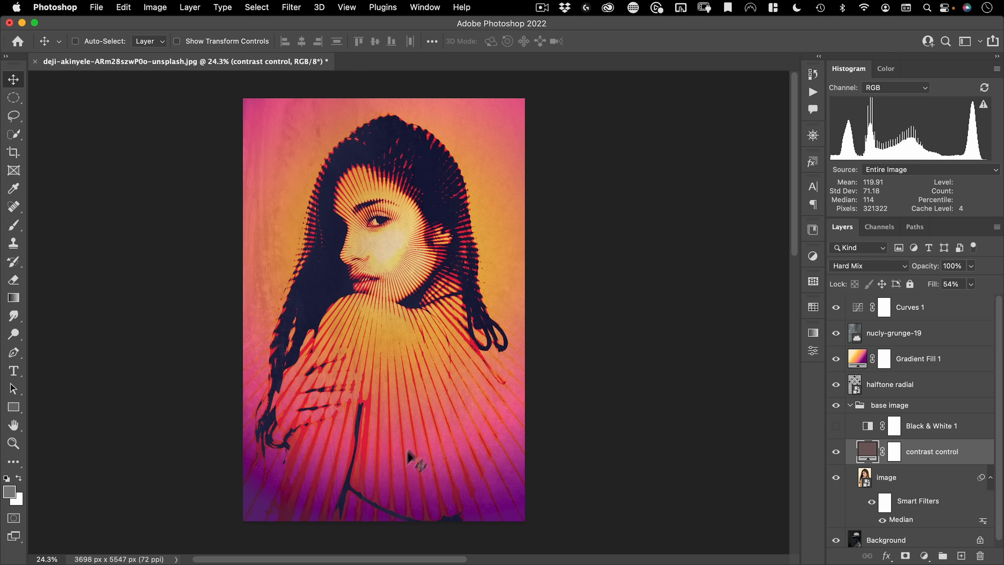
Change the "contrast control" layer's colour to a dark brown by shifting its hue, saturation and brightness
double_click(867, 457)
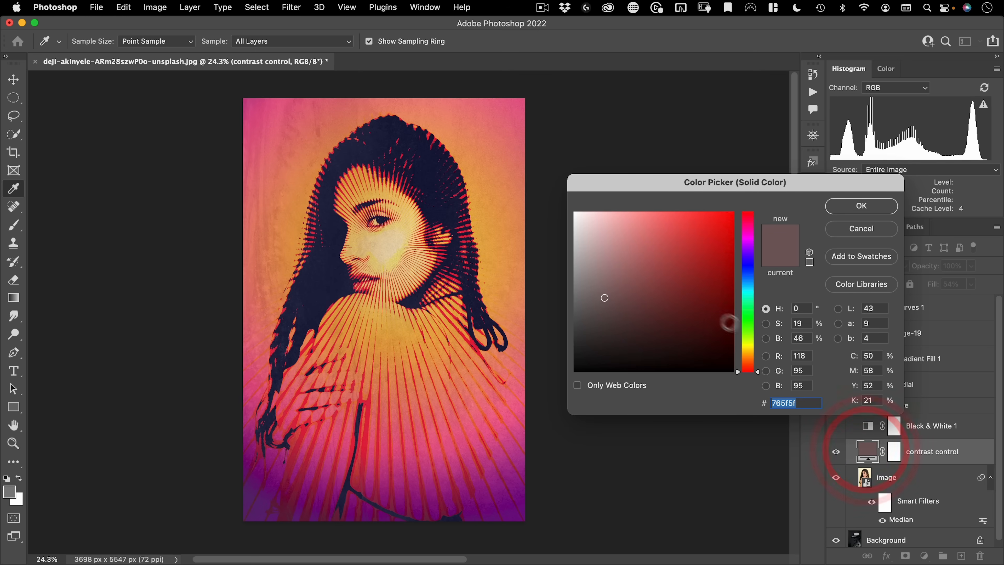
mouse_move(750, 356)
left_mouse_down()
mouse_move(748, 221)
mouse_move(749, 354)
mouse_move(748, 337)
mouse_move(748, 345)
left_mouse_up()
mouse_move(656, 320)
left_mouse_down()
mouse_move(651, 280)
mouse_move(626, 320)
mouse_move(632, 313)
left_mouse_up()
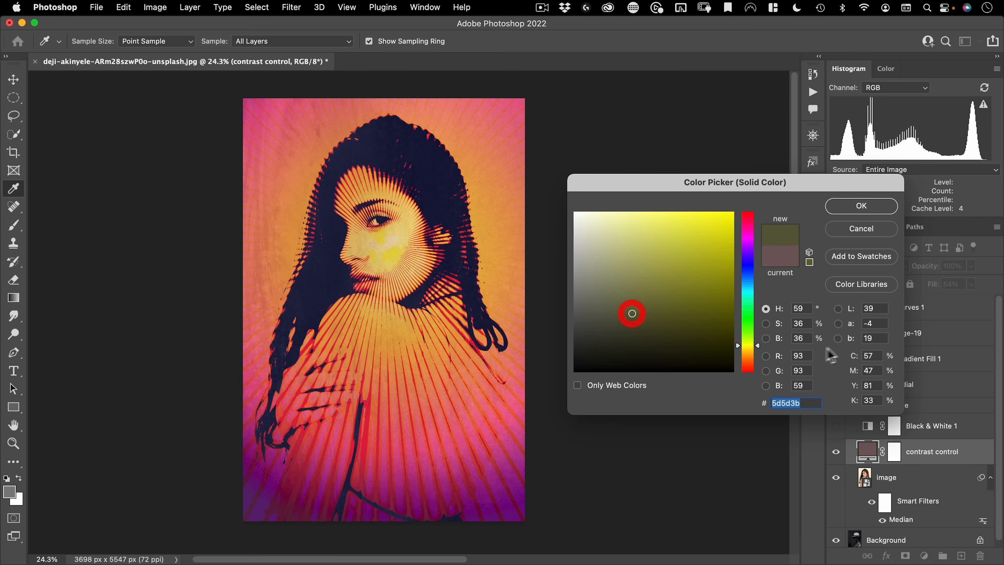
left_click_drag(746, 352, 746, 353)
left_click(862, 206)
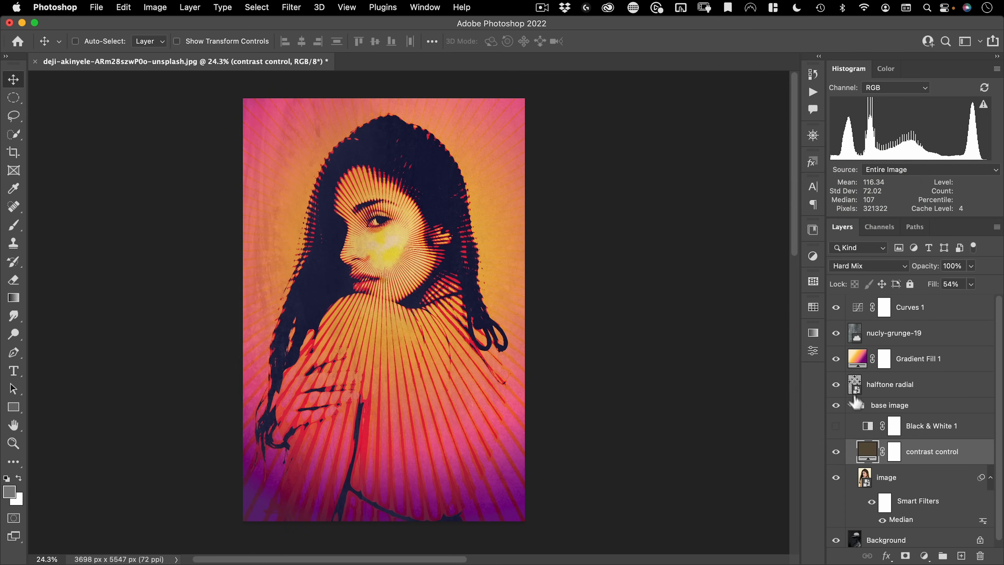
Toggle the visibility of the Gradient Fill 1 and nucly-grunge-19 layers to compare their effect on the portrait
left_click(835, 358)
left_click(835, 359)
left_click(836, 333)
left_click(835, 333)
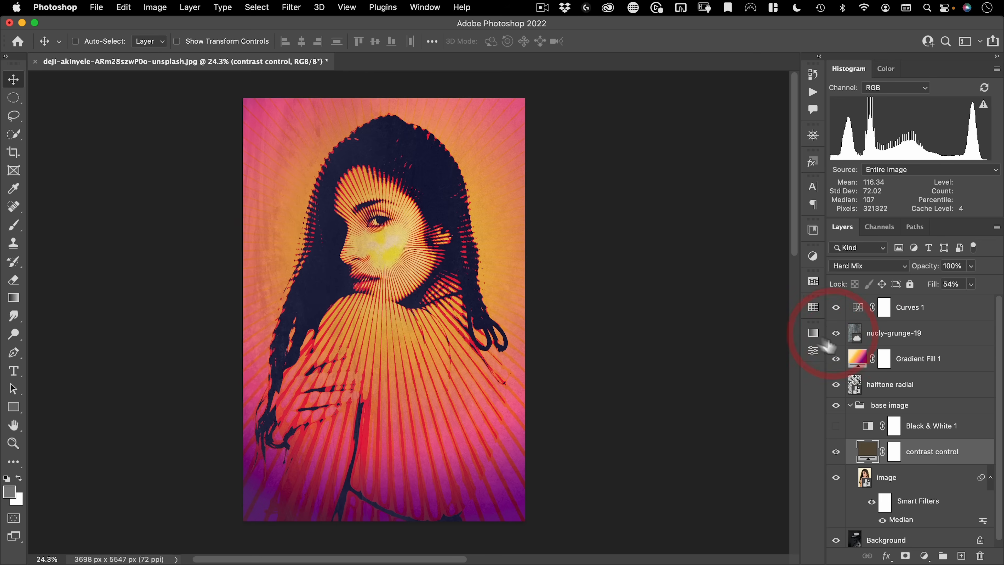
Add a new empty layer directly above the "image" layer in the "base image" group
left_click(374, 217, "super")
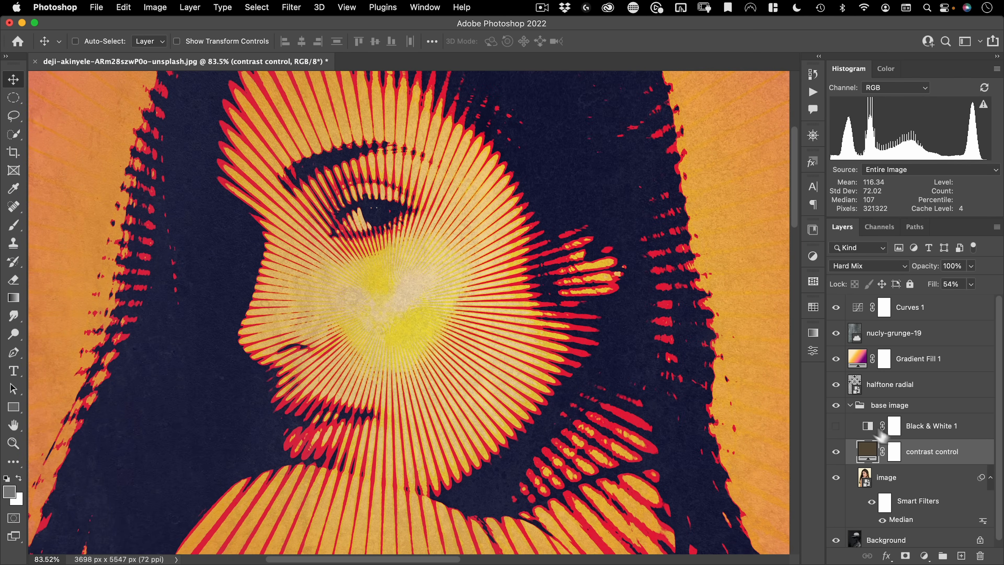
left_click(905, 481)
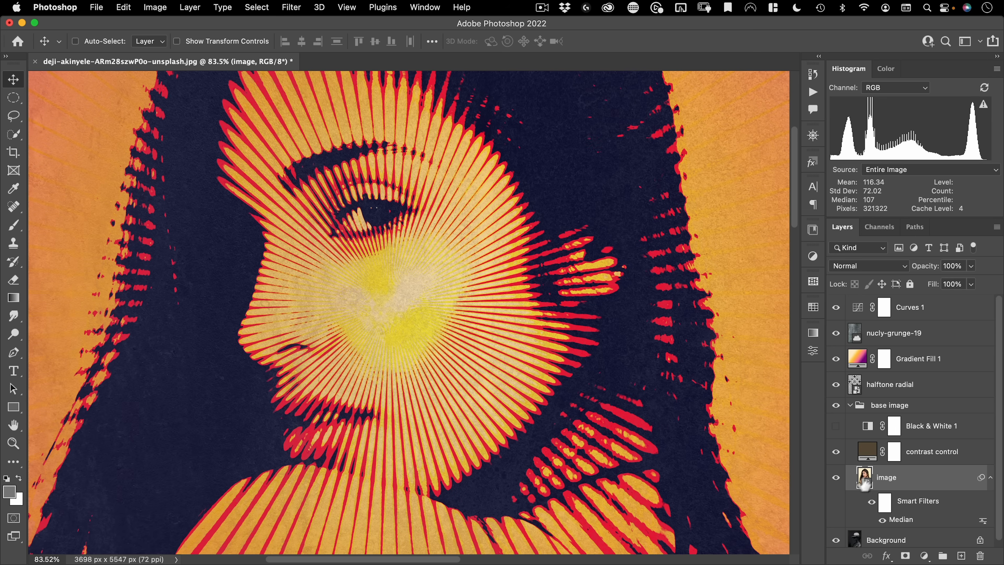
left_click(960, 556)
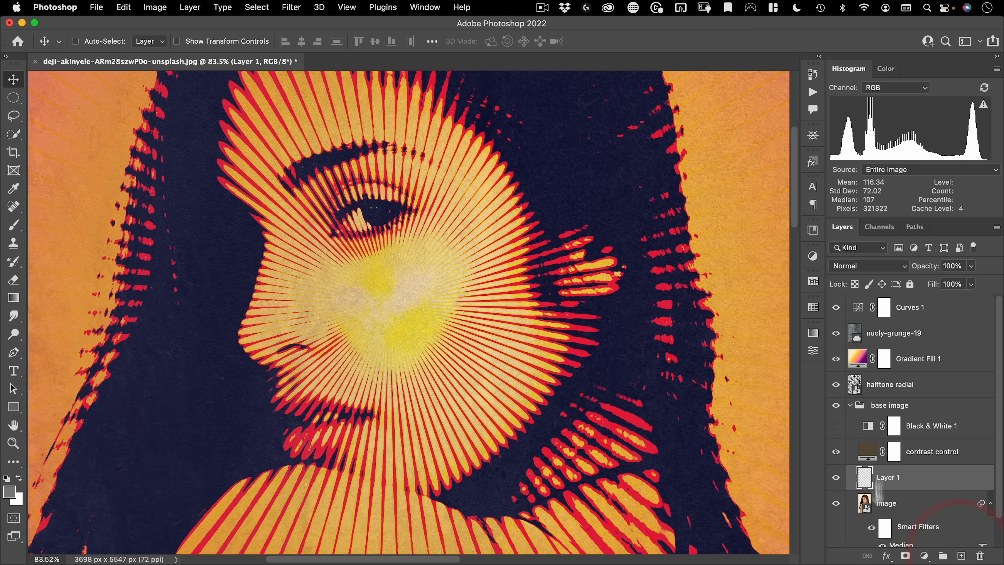
Paint white highlights into the eye on Layer 1 with a size 53 brush at 50% opacity
left_click(415, 178, "super")
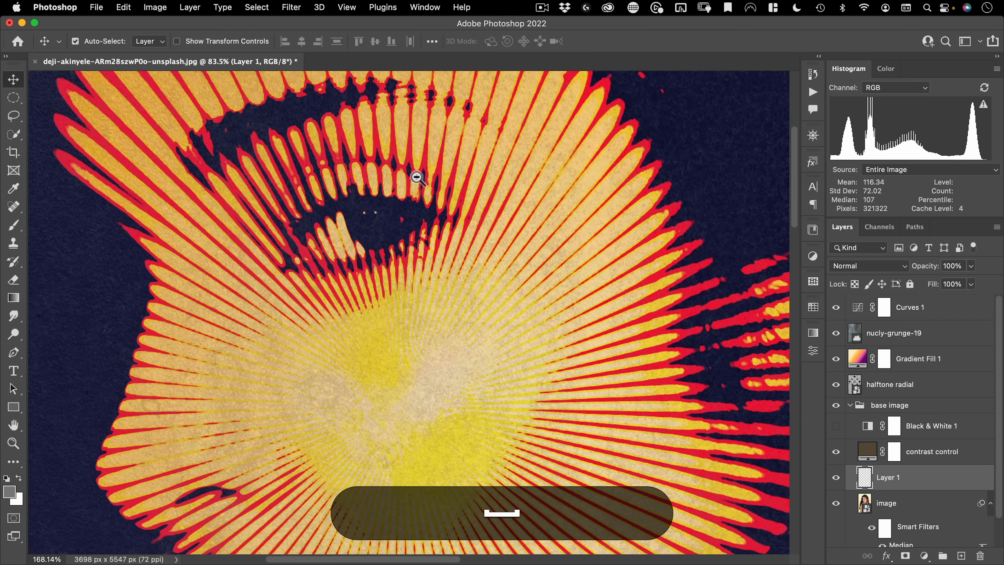
key("b")
key("x")
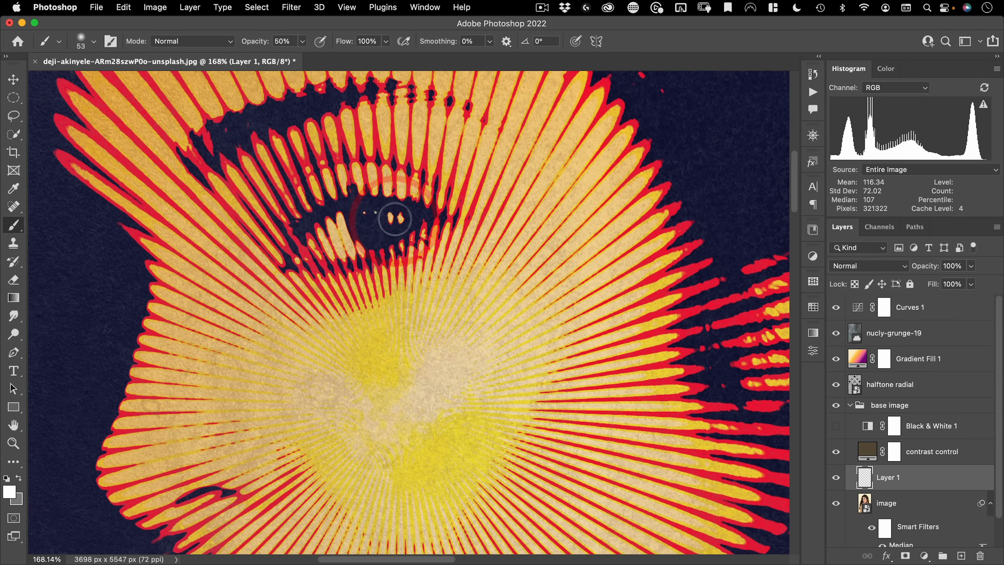
left_click_drag(392, 218, 347, 264)
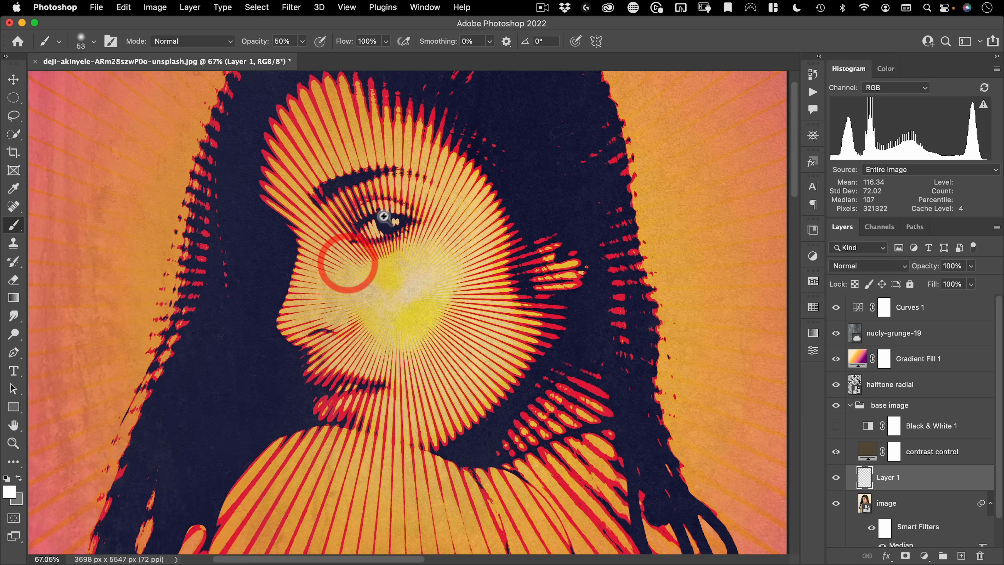
key("super+z")
mouse_move(391, 217)
left_mouse_down()
mouse_move(409, 206)
mouse_move(399, 215)
left_mouse_up()
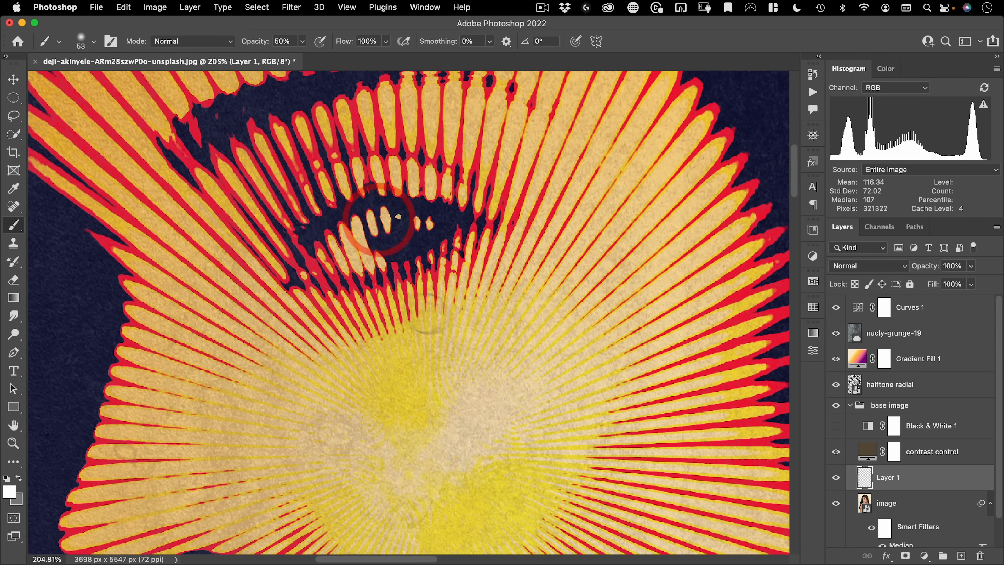
Refine the eye highlights on Layer 1 with small strokes, switching the brush between white and black
left_click_drag(460, 267, 352, 348)
left_click_drag(475, 291, 482, 163)
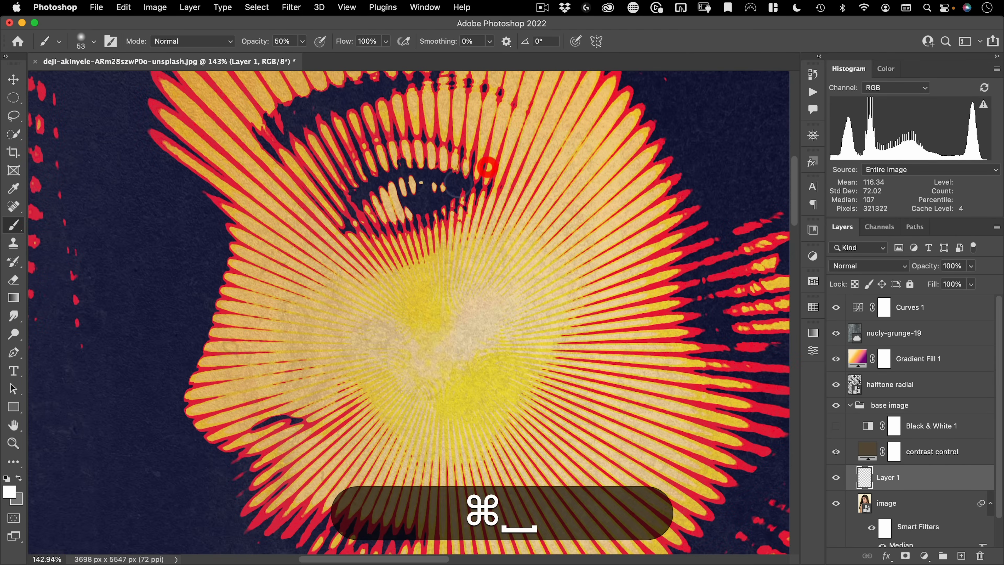
key("x")
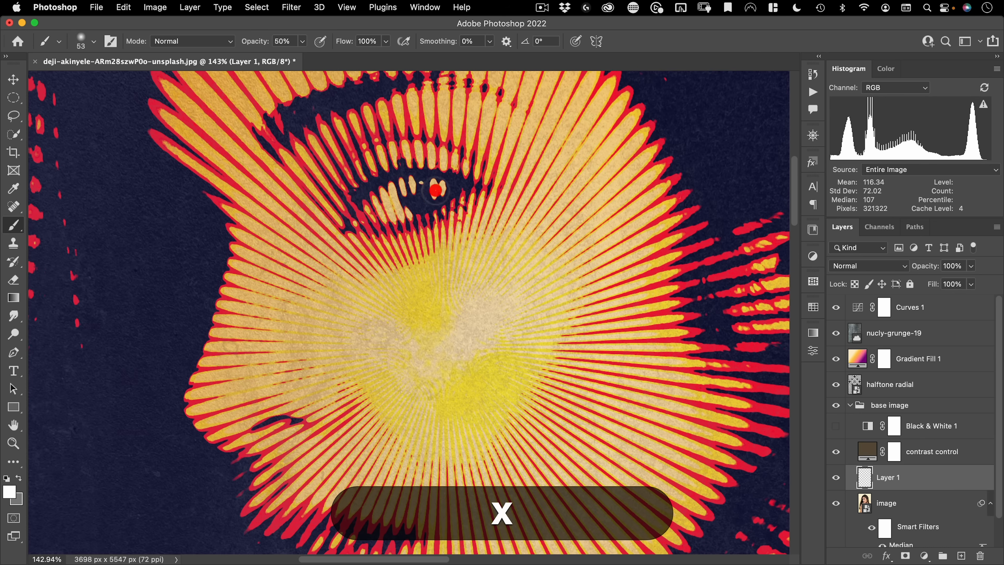
key("x")
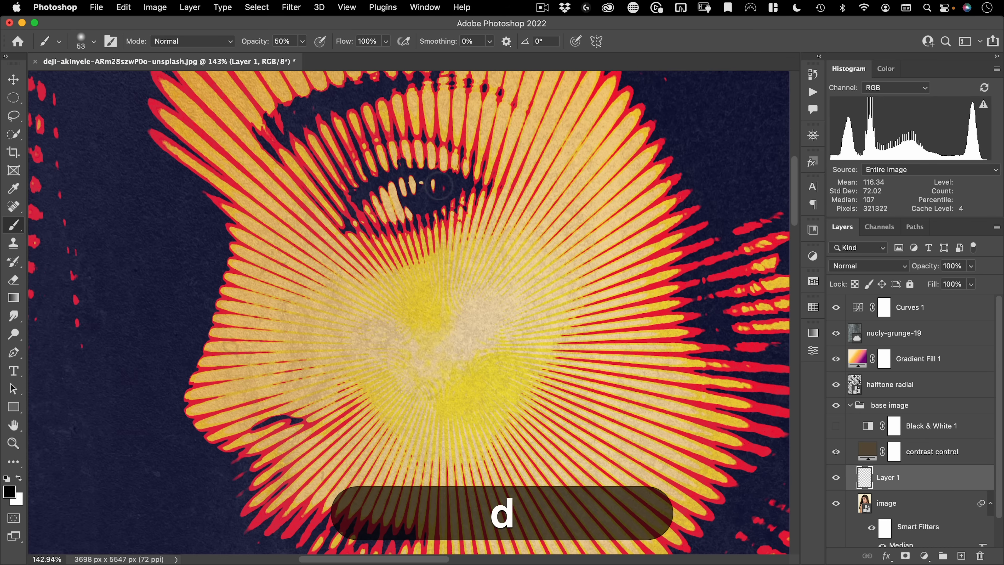
mouse_move(437, 189)
left_mouse_down()
mouse_move(470, 200)
mouse_move(399, 197)
mouse_move(452, 234)
mouse_move(388, 220)
mouse_move(372, 230)
left_mouse_up()
key("super+z")
mouse_move(460, 323)
left_mouse_down()
mouse_move(454, 255)
mouse_move(422, 273)
mouse_move(439, 258)
mouse_move(436, 302)
left_mouse_up()
key("v")
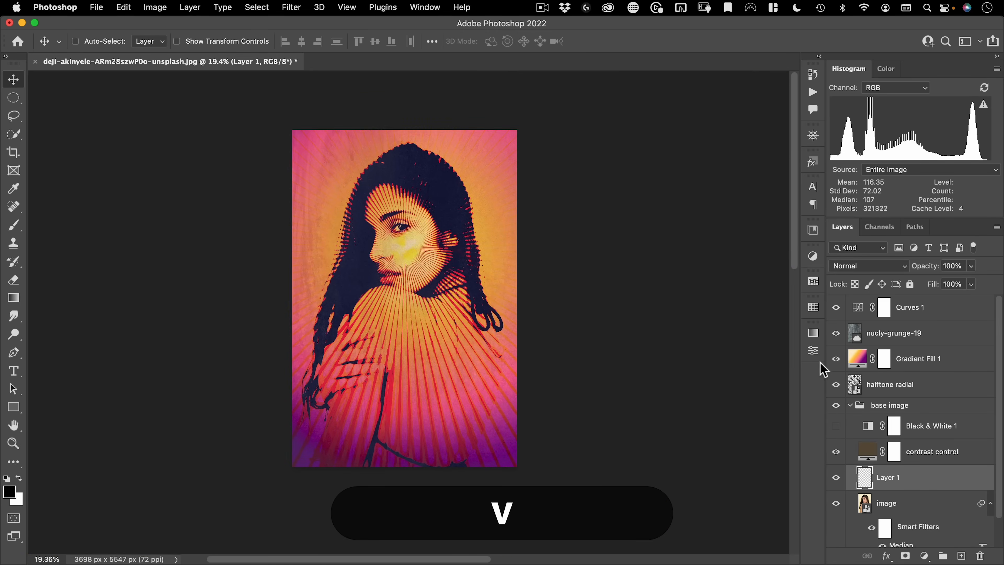
Try several Pinks gradient presets, including Pink_04 and Pink_15, on the Gradient Fill 1 layer
double_click(857, 358)
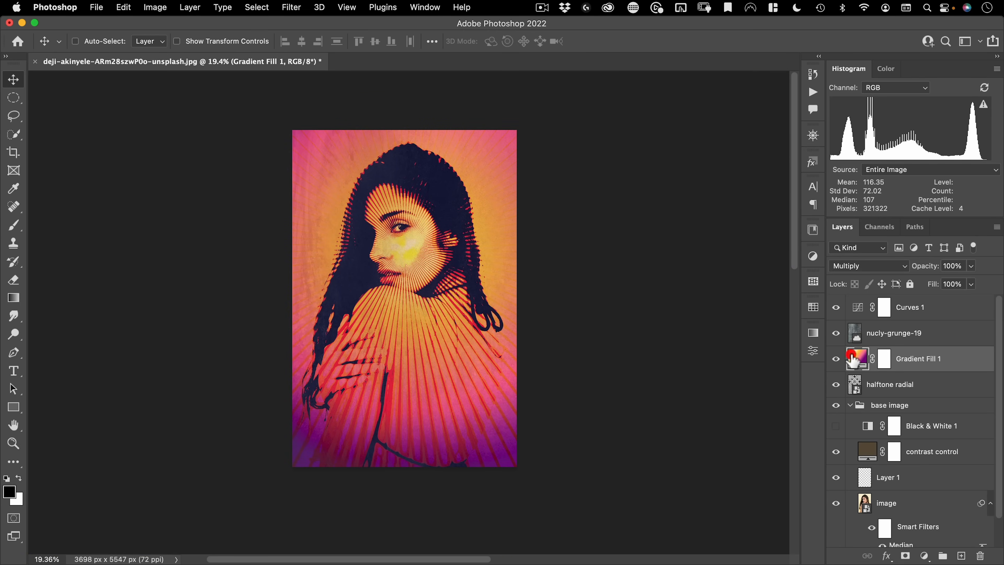
left_click(660, 174)
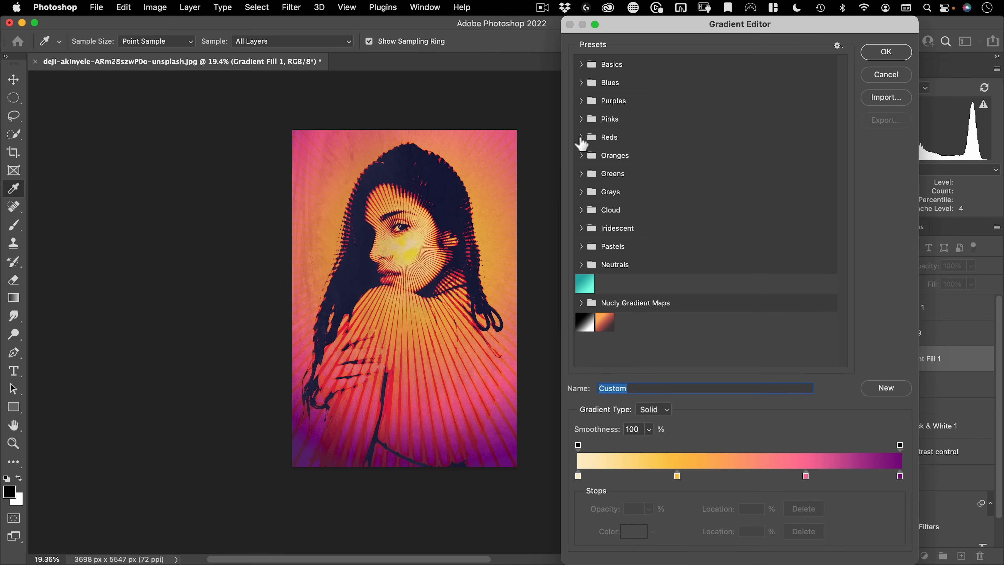
left_click(580, 119)
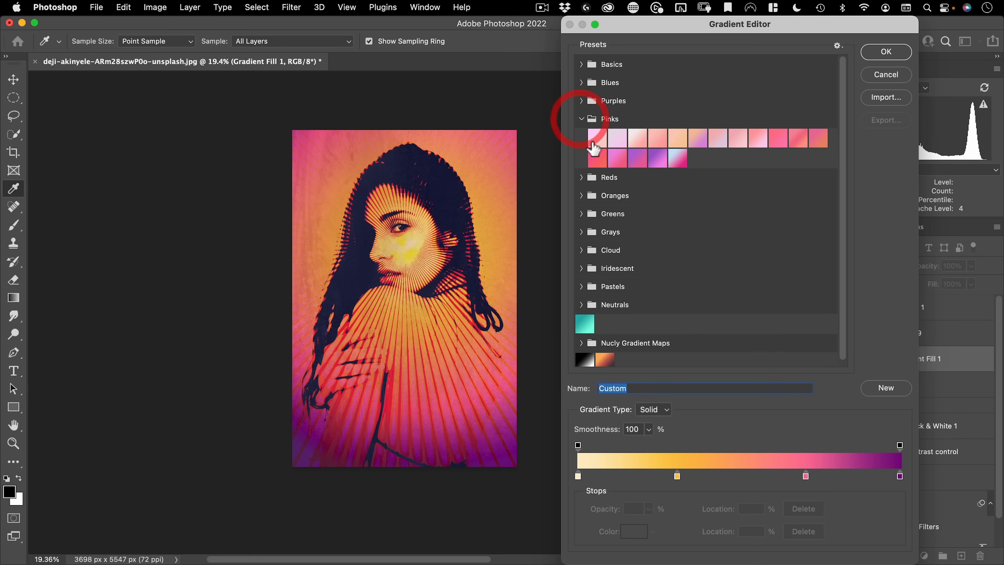
left_click(677, 157)
left_click(660, 160)
left_click(665, 140)
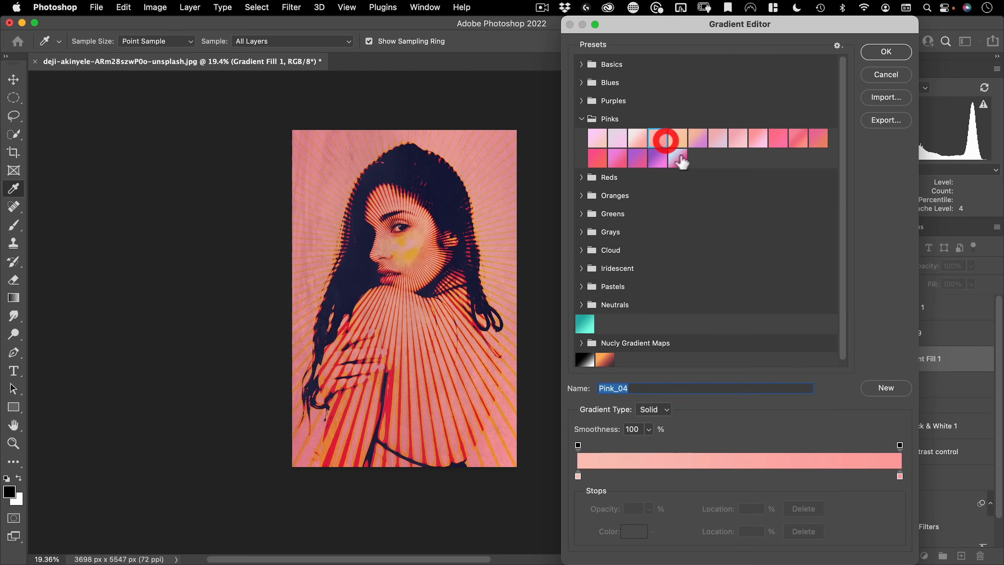
left_click(695, 139)
left_click(666, 160)
left_click(634, 159)
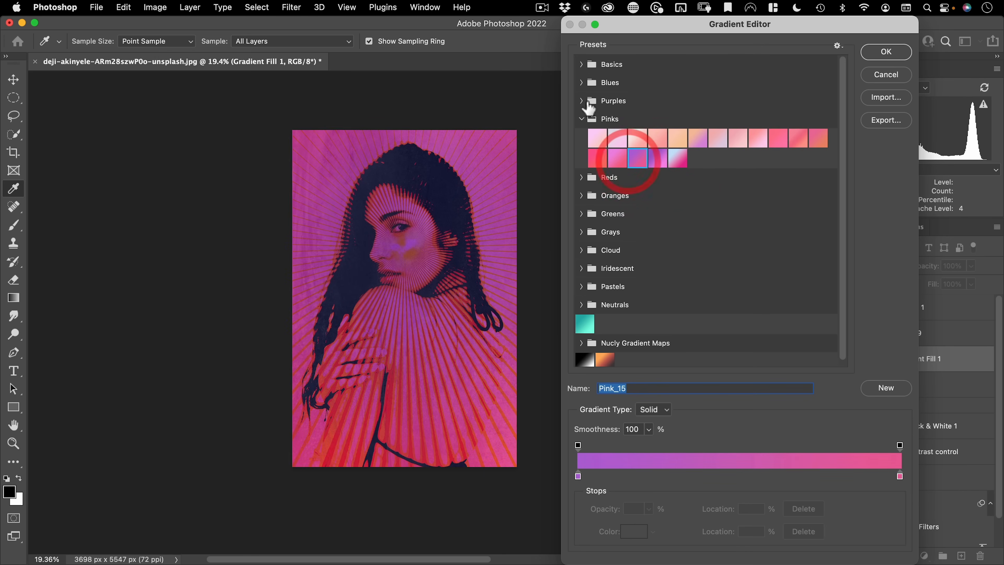
Try Blues gradient presets including Blue_06, Blue_07, Blue_01 and Blue_27 on Gradient Fill 1, and cancel the gradient edit
left_click(580, 82)
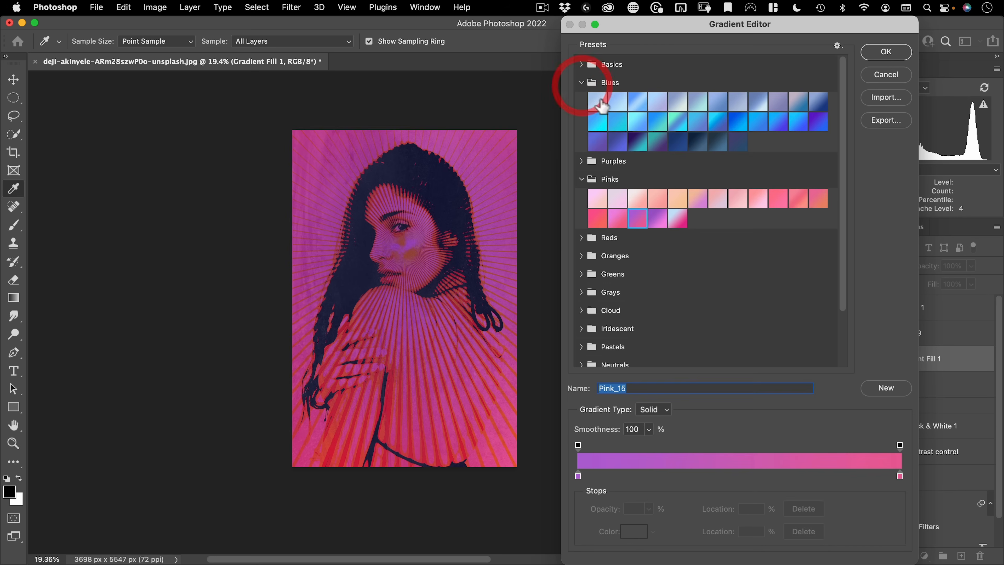
left_click(646, 122)
left_click(637, 141)
left_click(656, 141)
left_click(706, 104)
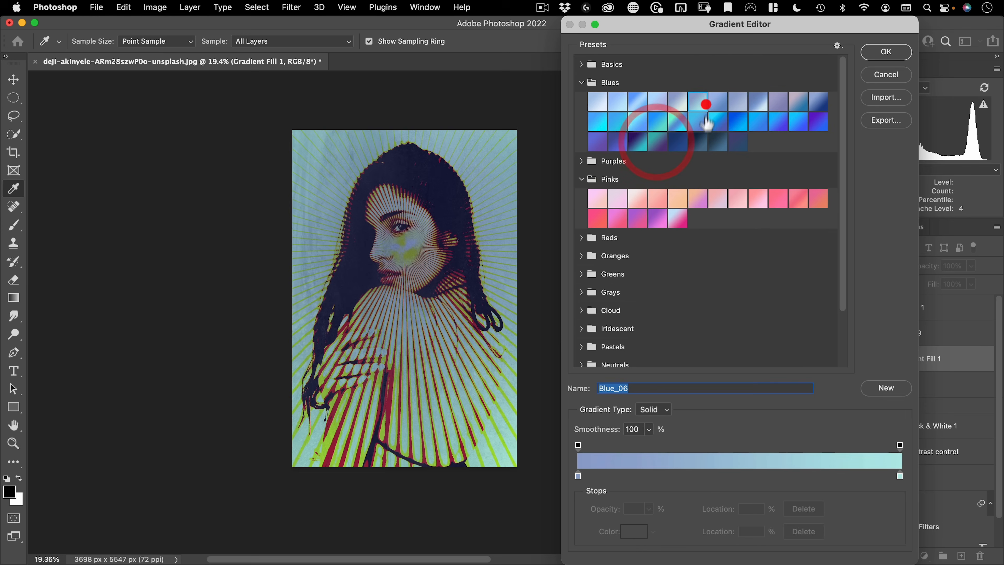
left_click(757, 103)
left_click(717, 103)
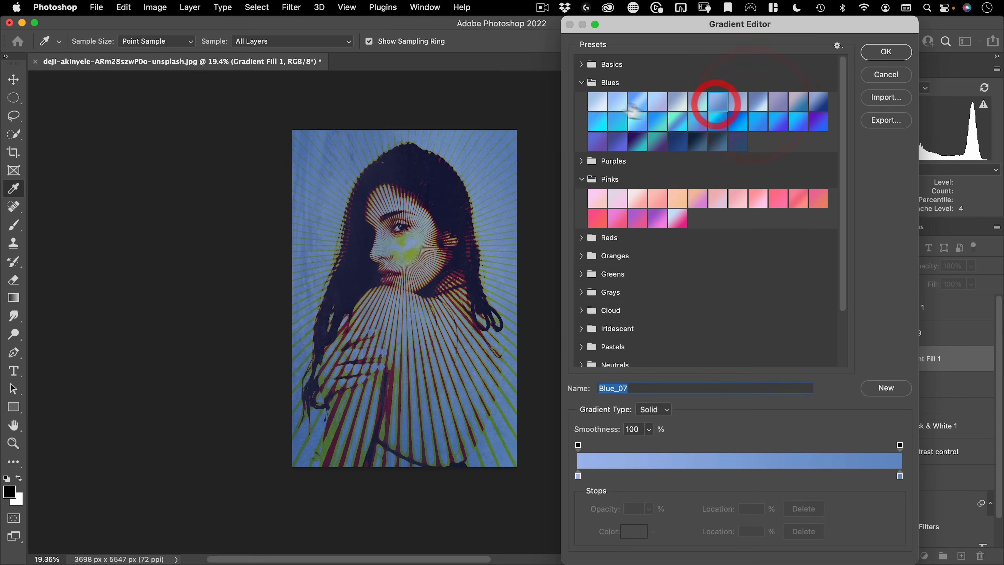
left_click(617, 102)
left_click(597, 140)
left_click(597, 102)
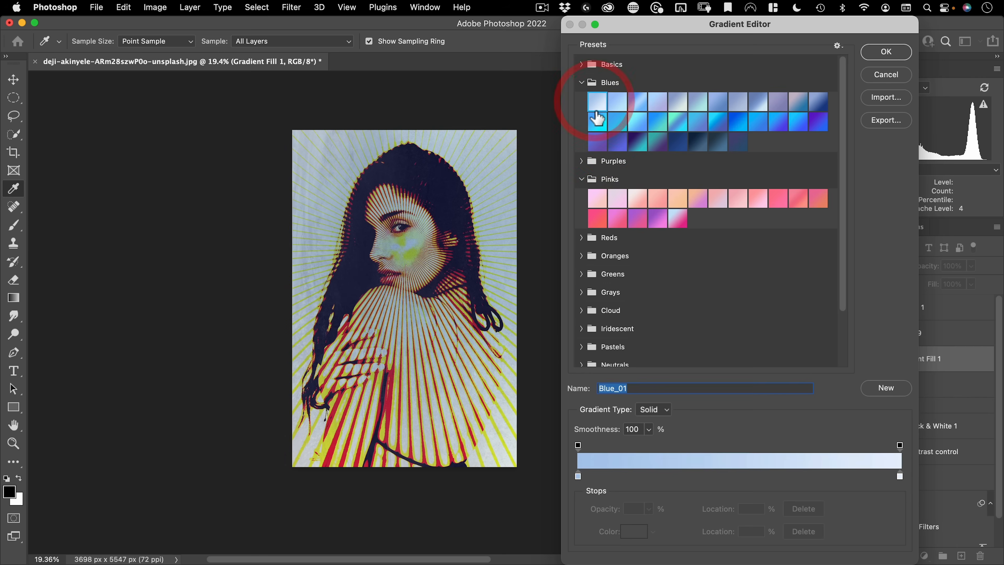
left_click(637, 122)
left_click(637, 140)
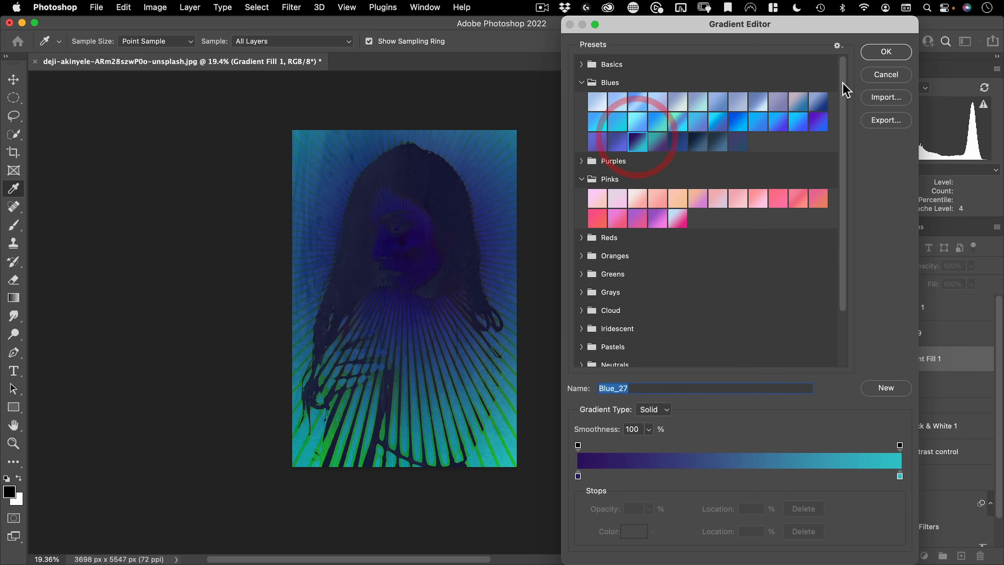
left_click(889, 75)
Close the gradient fill settings and hide the Gradient Fill 1 layer
left_click(836, 361)
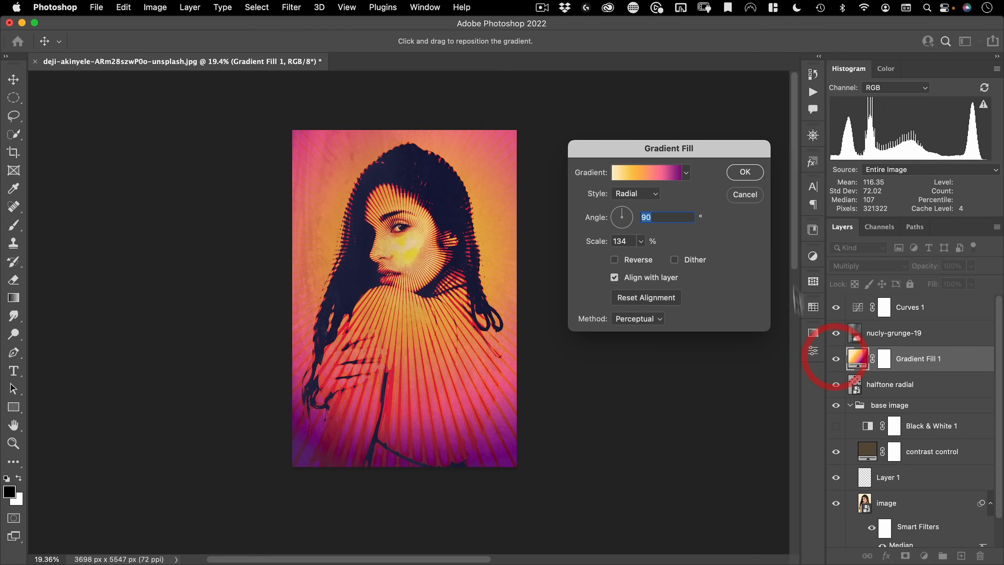
left_click(745, 172)
left_click(836, 360)
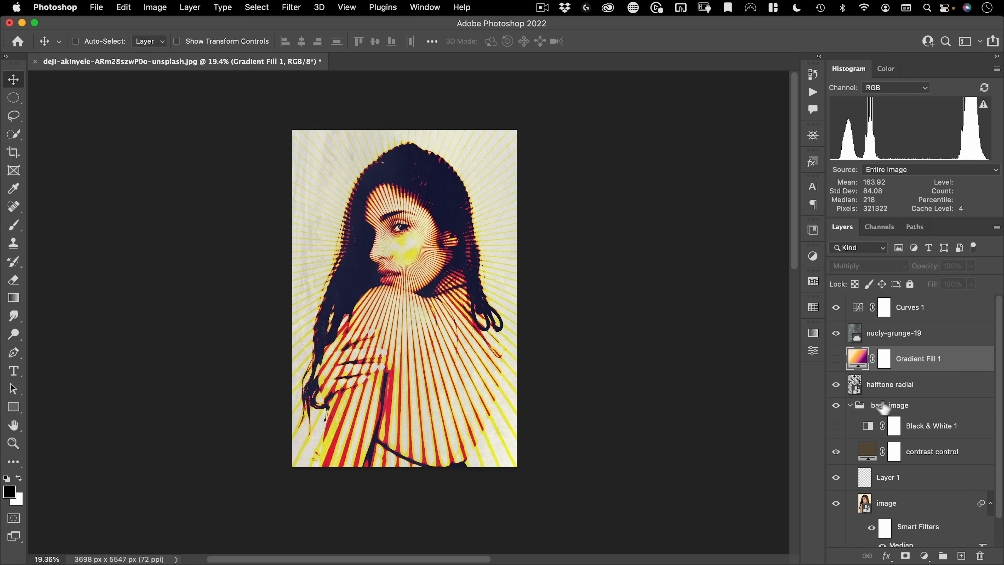
Open the "image" smart object and place the JPEG ending in 25gAg2MOXxQ-unsplash from the assets folder as an embedded file
scroll(897, 409, "down", 2)
double_click(865, 473)
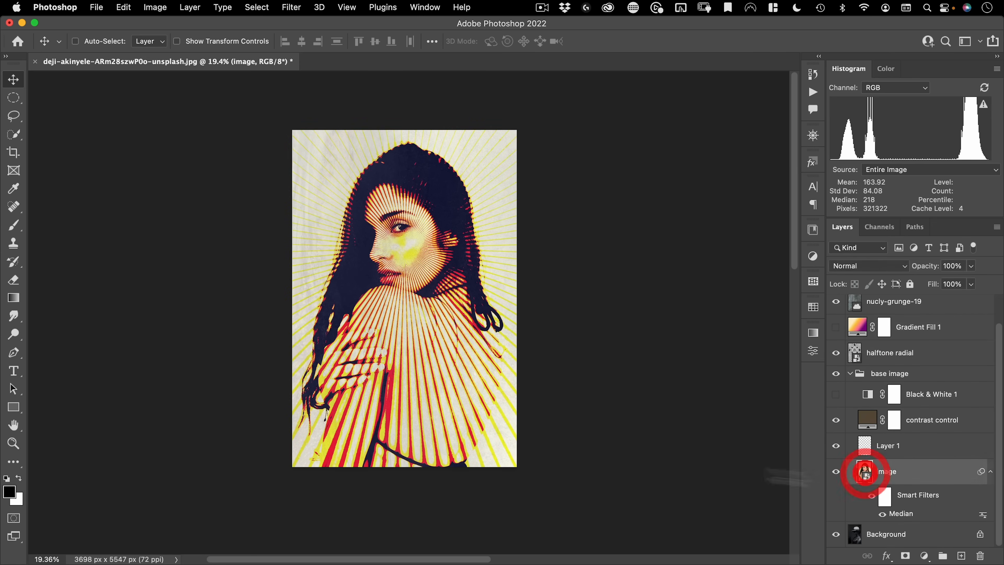
left_click(98, 8)
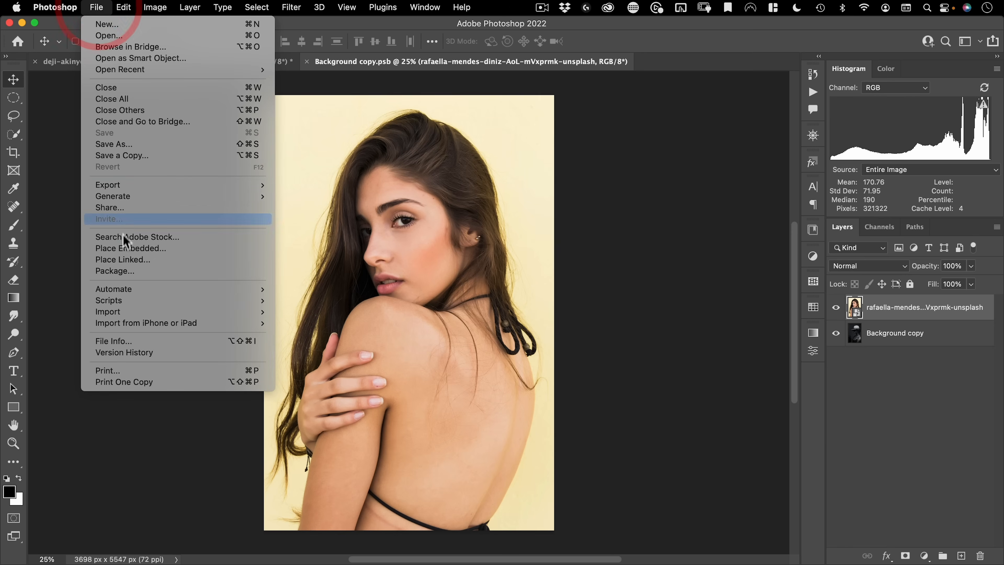
left_click(131, 249)
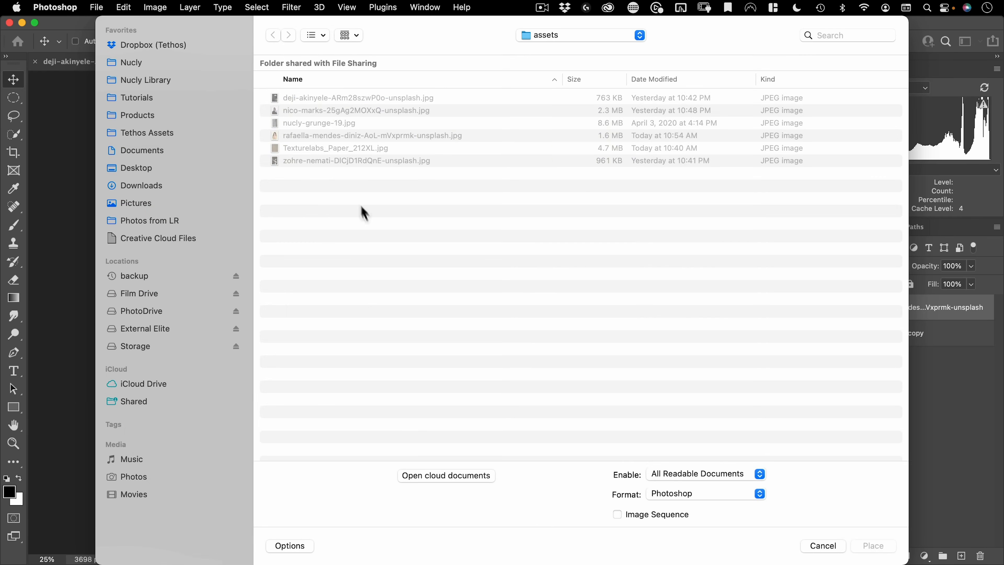
double_click(290, 113)
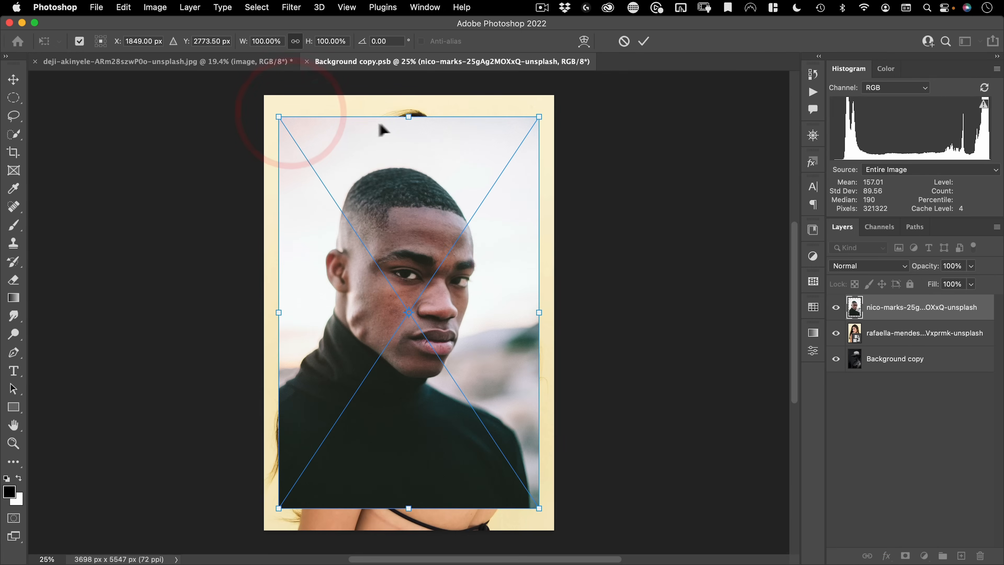
Scale the placed portrait to about 127% so it covers the canvas, and save and close the smart object
mouse_move(410, 112)
left_mouse_down()
mouse_move(432, 52)
mouse_move(410, 131)
left_mouse_up()
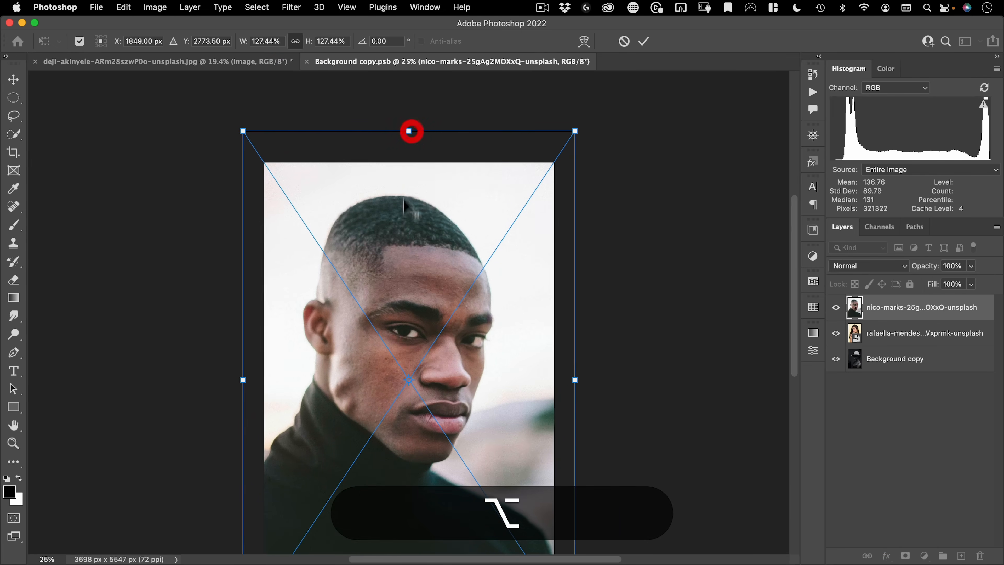
double_click(410, 217)
left_click(307, 61)
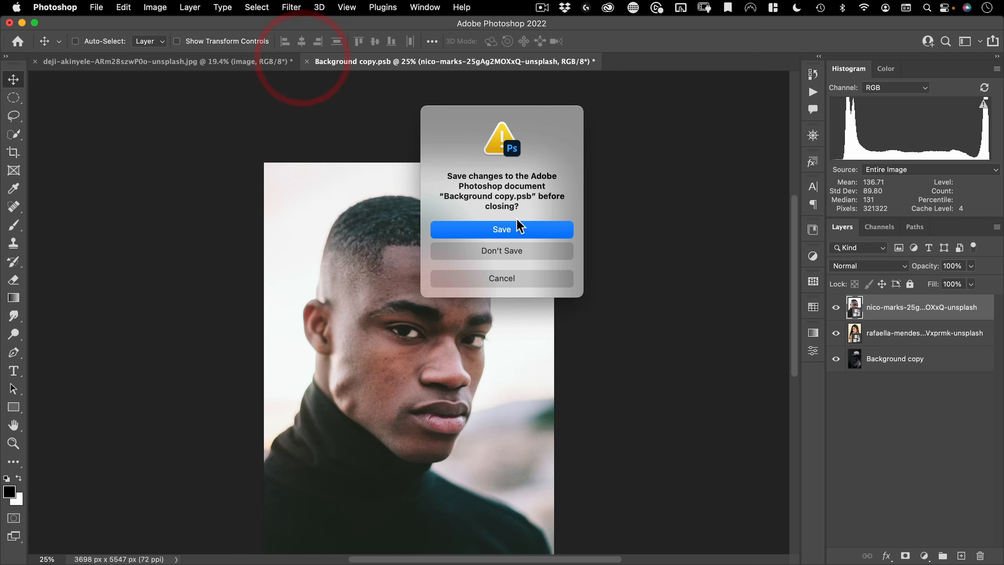
left_click(520, 227)
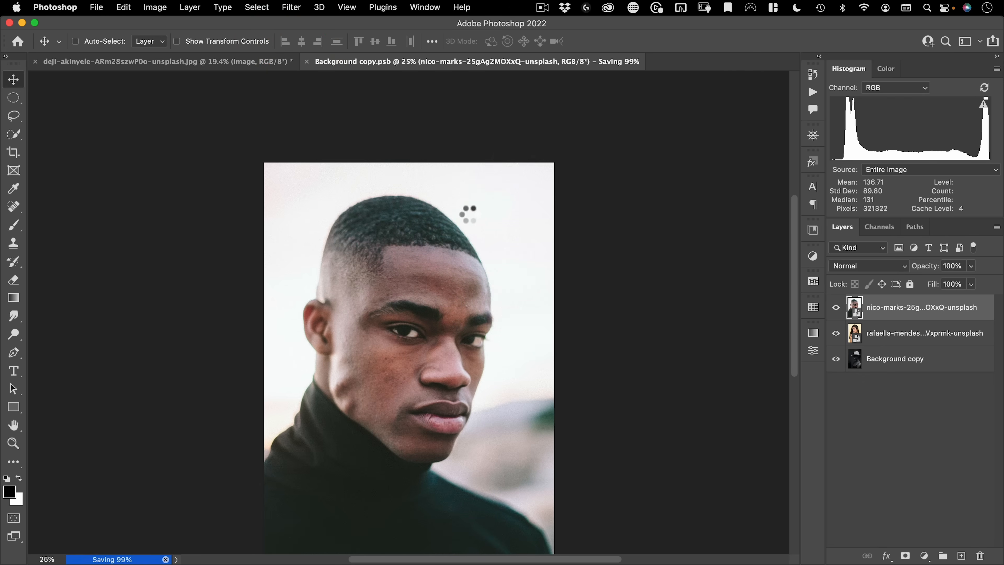
Set the Pattern Fill 1 scale to 5% inside the nested "muddle our middle" smart object of the "halftone radial" layer
left_click_drag(410, 352, 443, 297)
key("super+z")
left_click(884, 382)
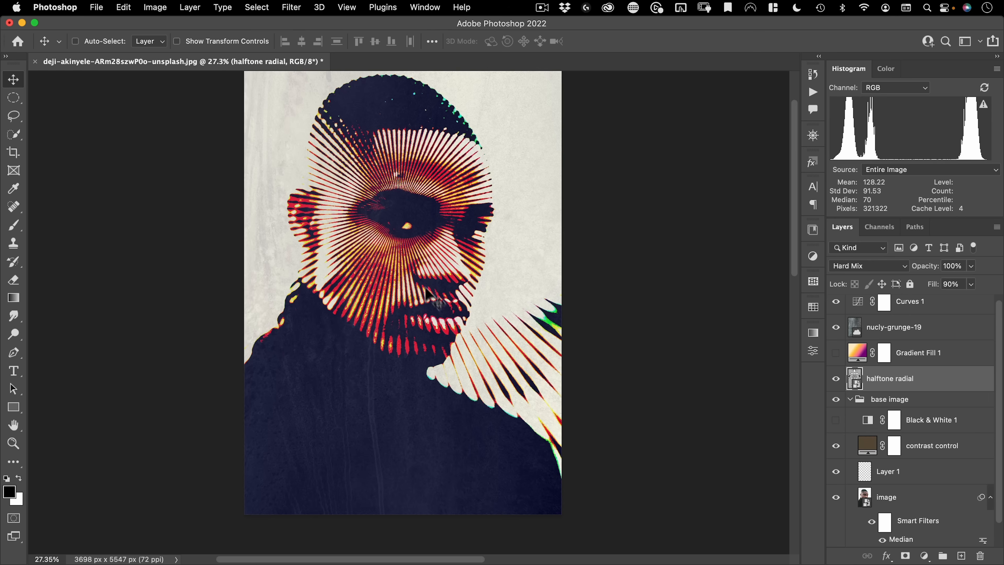
double_click(854, 381)
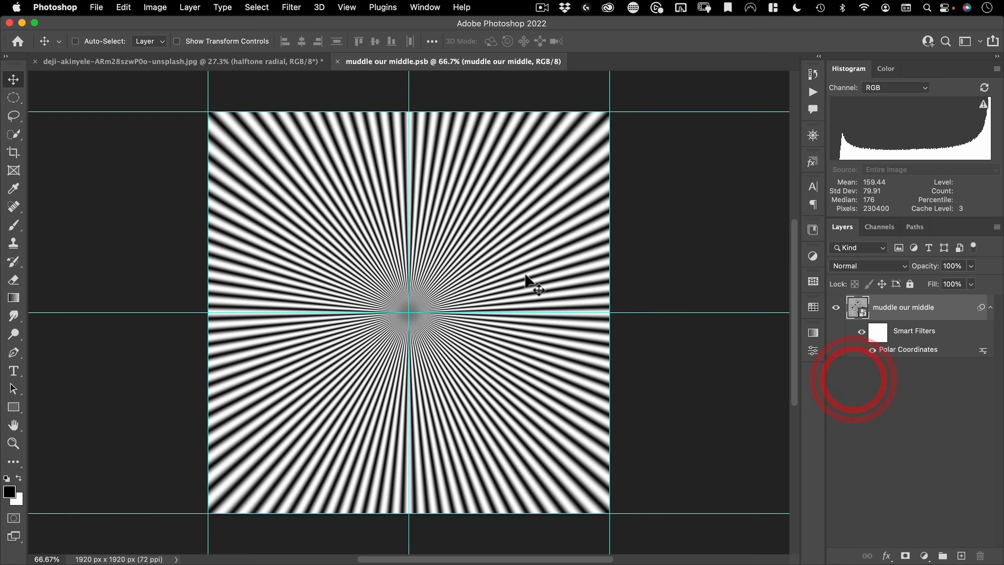
double_click(861, 313)
double_click(857, 332)
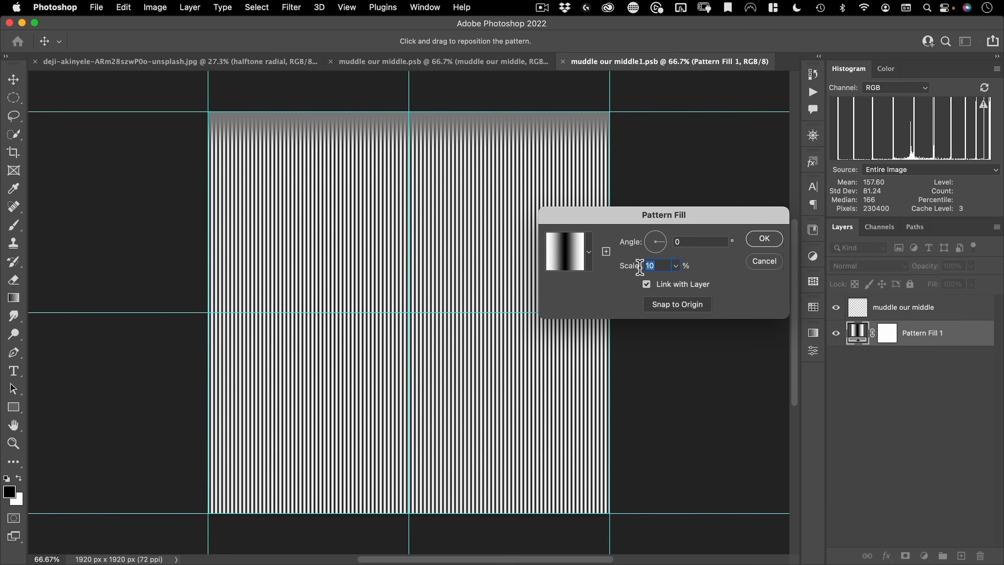
type("5")
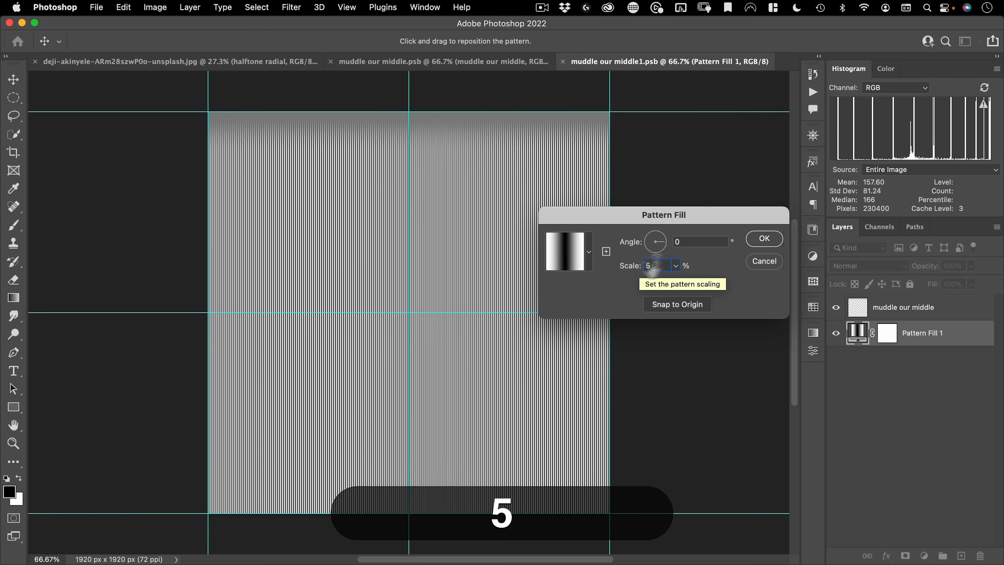
left_click(764, 239)
Save and close both nested pattern smart objects to update the radial halftone in the portrait
key("super+w")
left_click(519, 224)
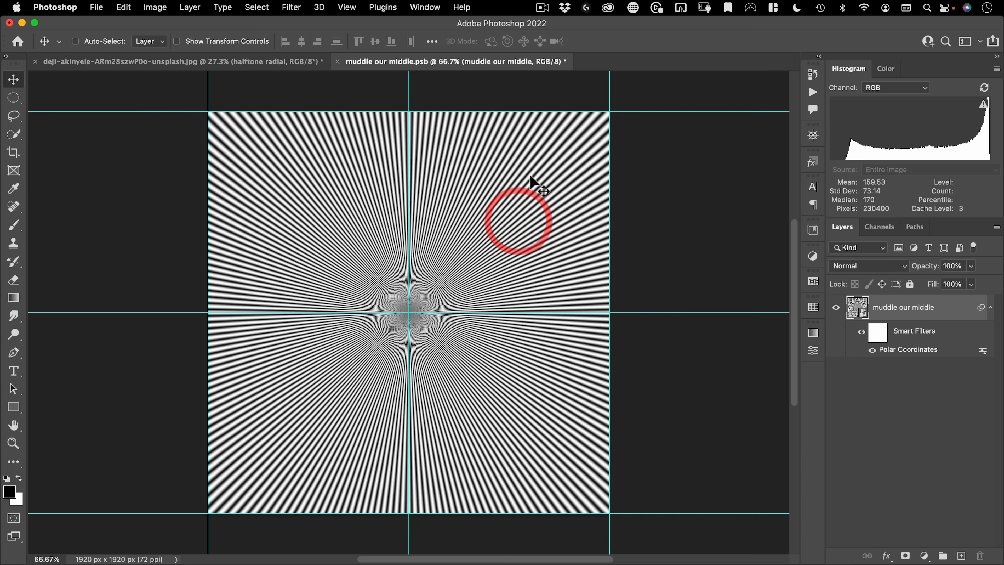
key("super+w")
left_click(516, 219)
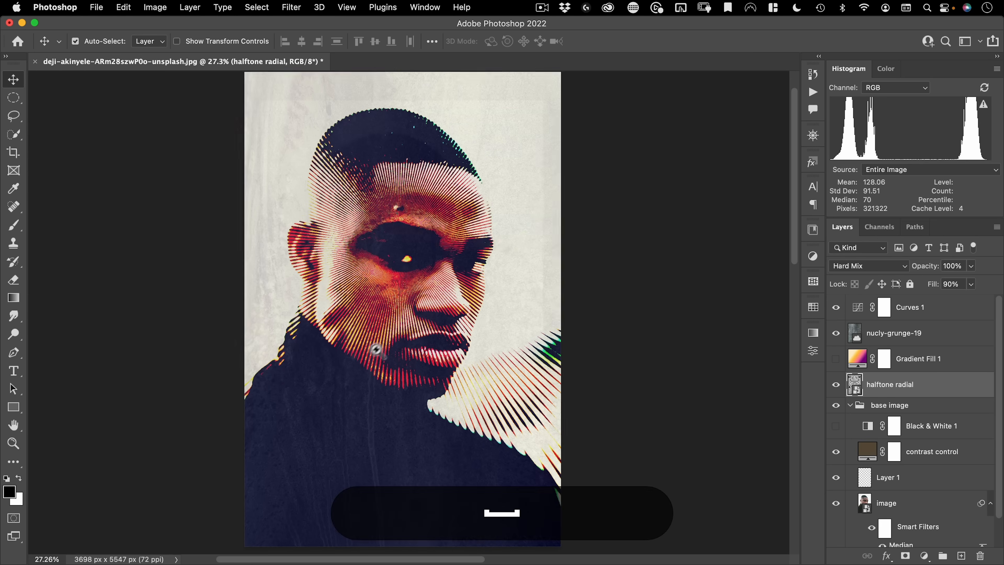
Lighten the "contrast control" solid colour to the greyish brown 8d7e67
mouse_move(388, 343)
left_mouse_down()
mouse_move(369, 348)
mouse_move(379, 341)
left_mouse_up()
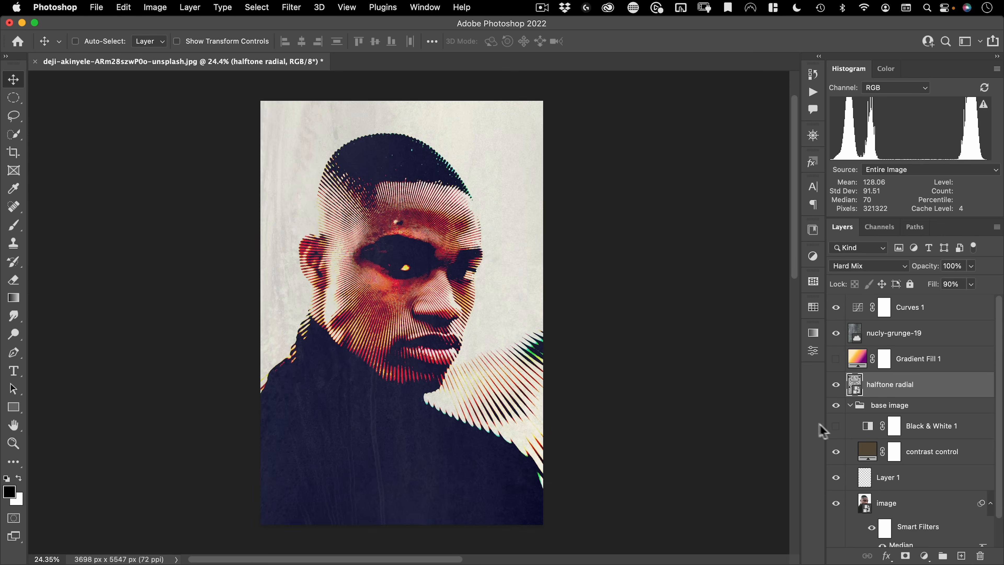
double_click(867, 455)
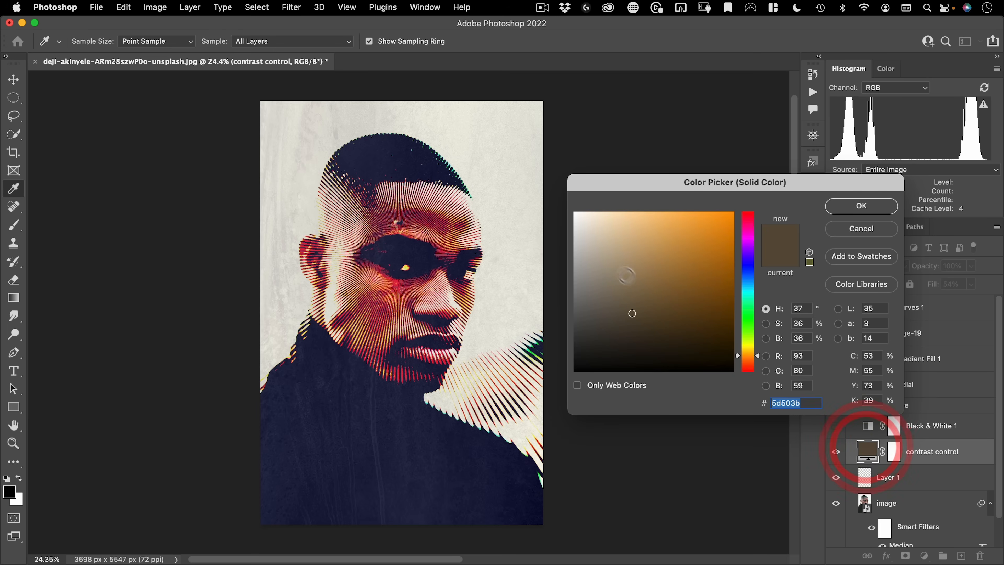
left_click_drag(644, 309, 605, 293)
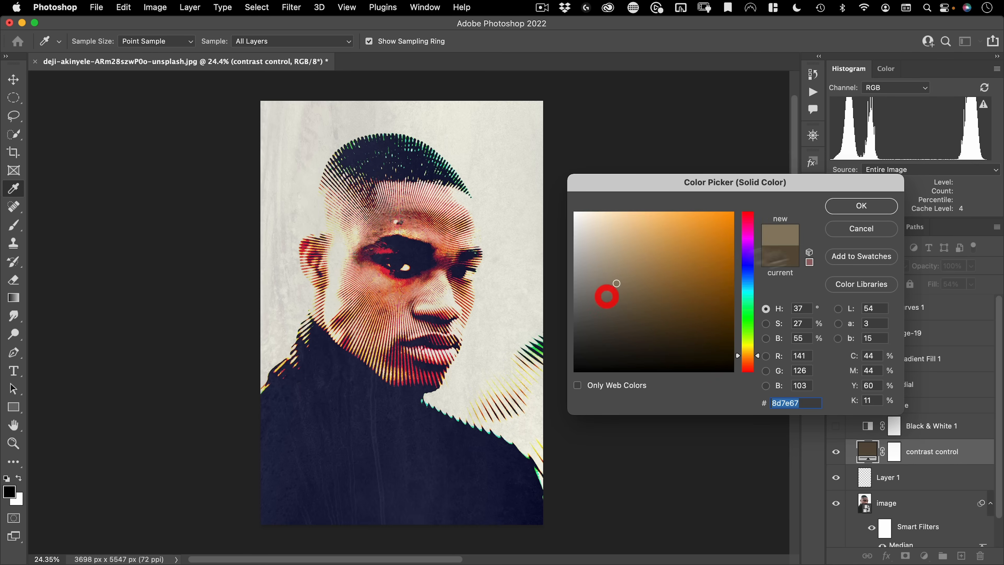
left_click(860, 206)
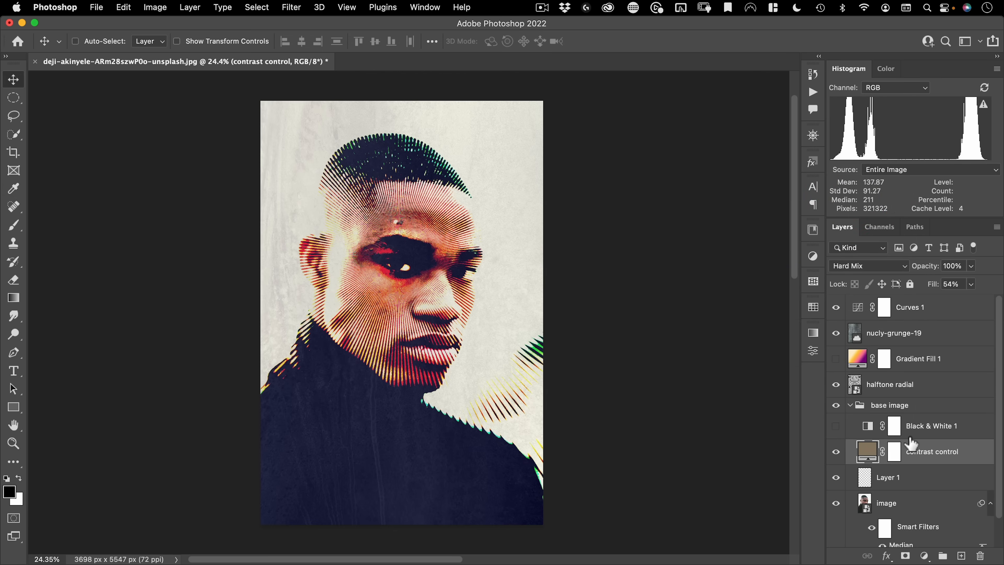
Paint white highlights into both eyes on Layer 1 with the size 53 brush at 50% opacity
left_click(871, 476)
left_click_drag(388, 265, 476, 215)
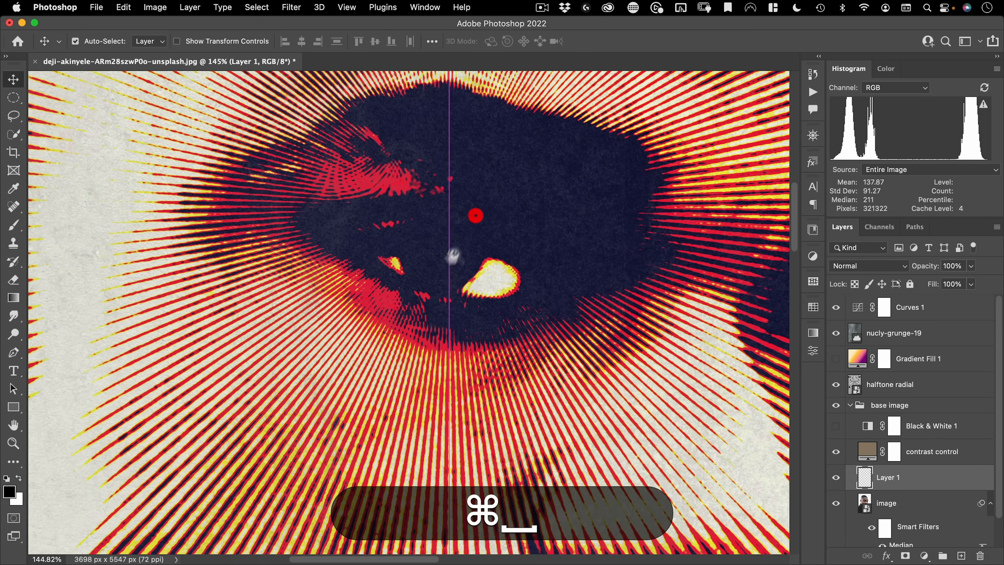
key("b")
key("b")
key("x")
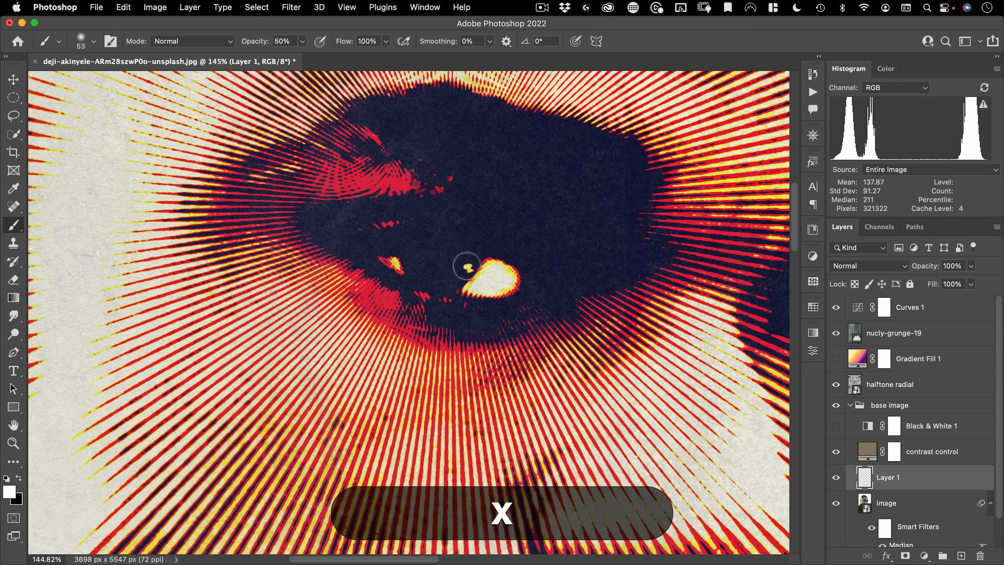
left_click_drag(466, 266, 480, 268)
key("space")
left_click_drag(609, 257, 317, 256)
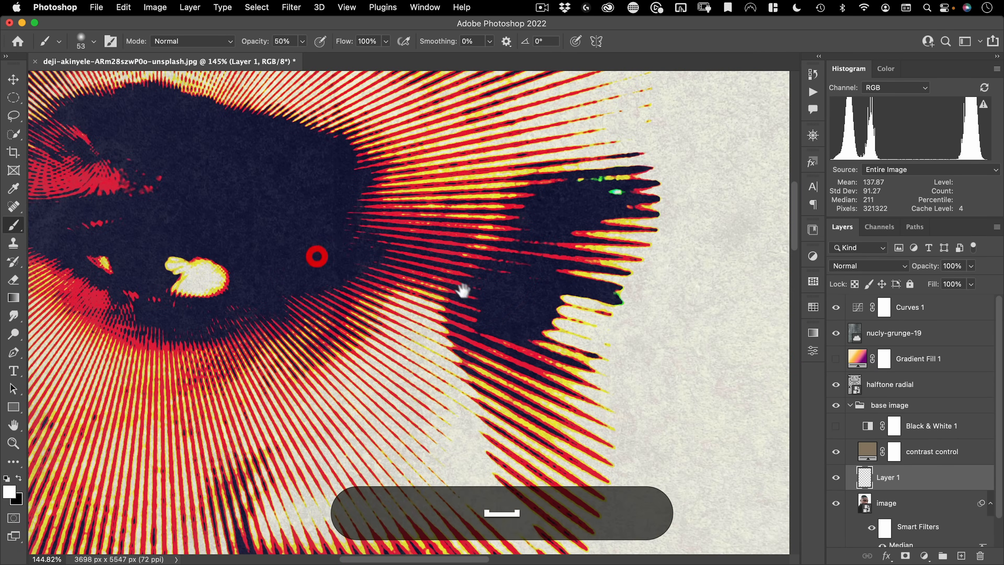
key("super+space")
mouse_move(543, 303)
left_mouse_down()
mouse_move(427, 301)
mouse_move(487, 328)
left_mouse_up()
left_click(475, 315)
Reposition the "halftone radial" layer, trying its centre at the forehead's edge and moving it to the side of the face near the ear
key("v")
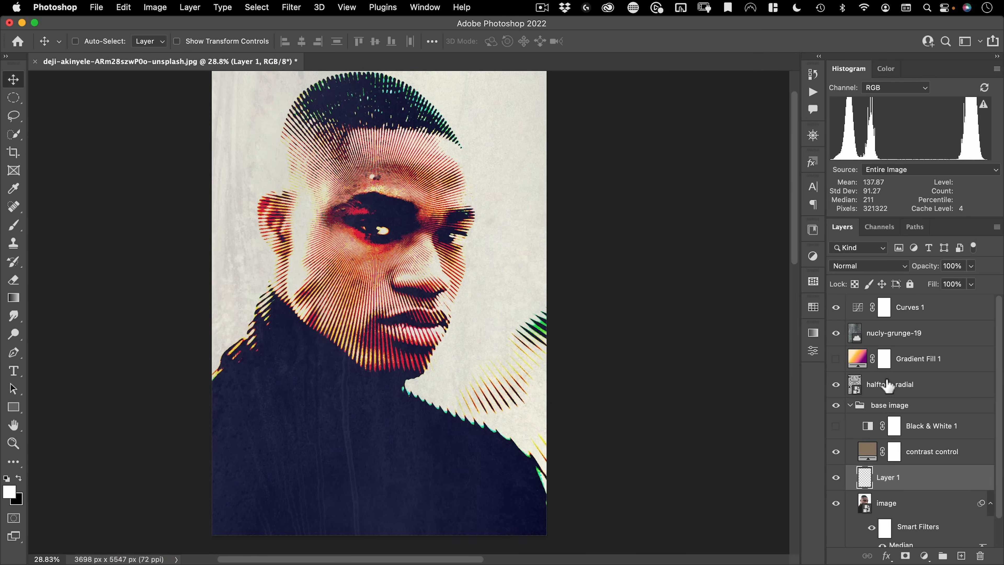
left_click(874, 383)
left_click_drag(383, 253, 484, 197)
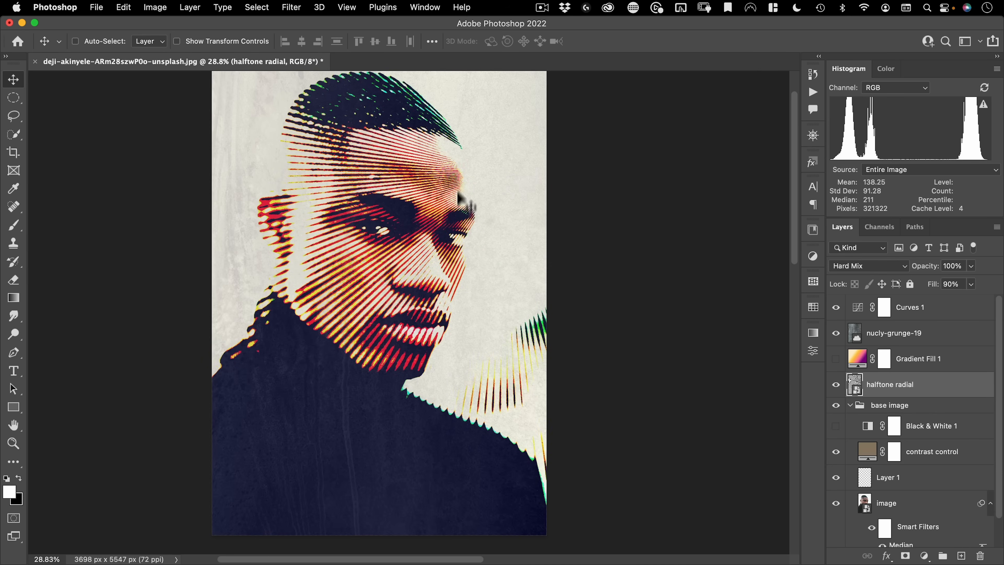
left_click_drag(483, 243, 273, 267)
left_click_drag(324, 299, 302, 298)
left_click_drag(312, 397, 315, 396)
left_click_drag(333, 338, 315, 341)
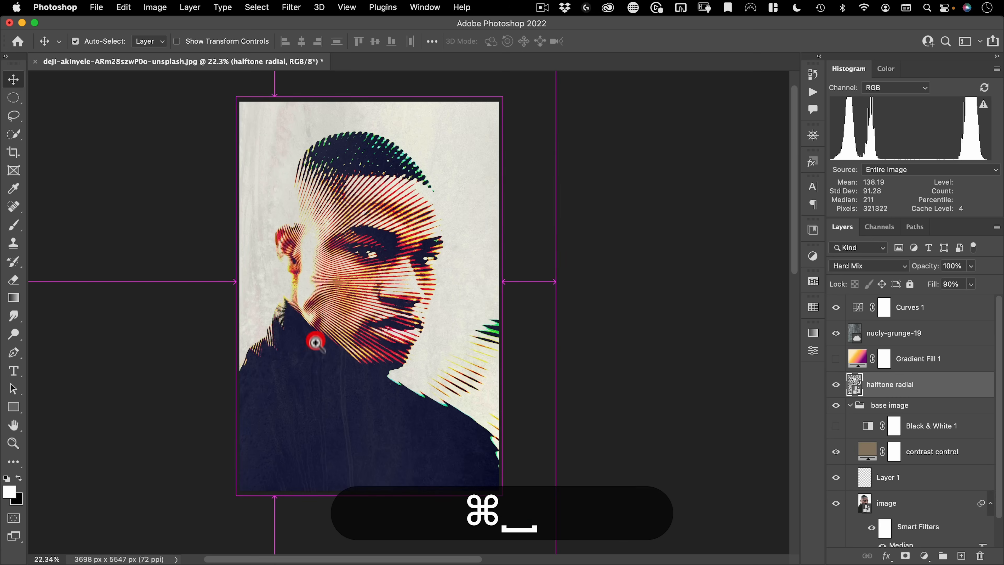
Lighten the "contrast control" solid colour slightly to the brown 98876b
double_click(869, 456)
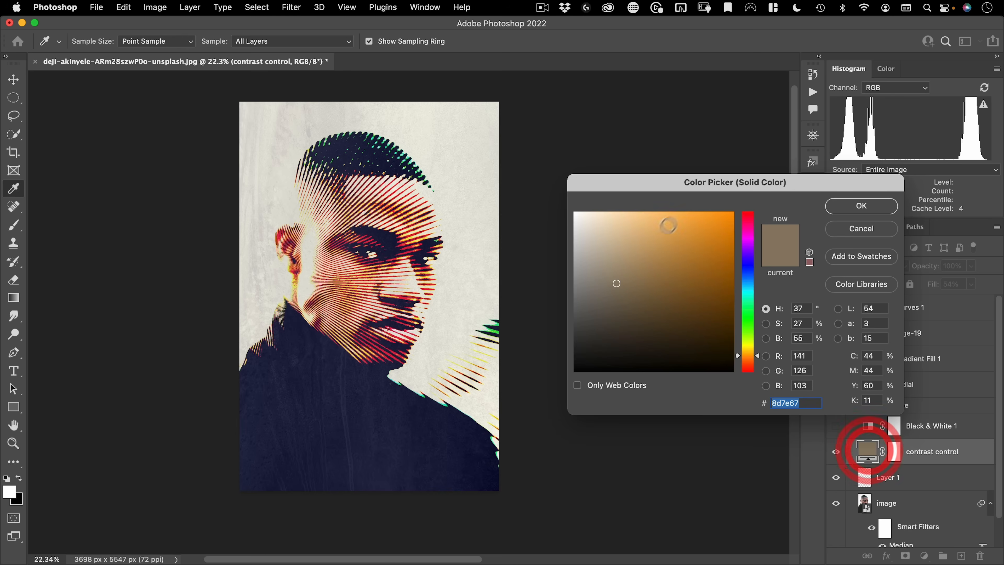
mouse_move(625, 283)
left_mouse_down()
mouse_move(636, 307)
mouse_move(598, 253)
mouse_move(621, 276)
left_mouse_up()
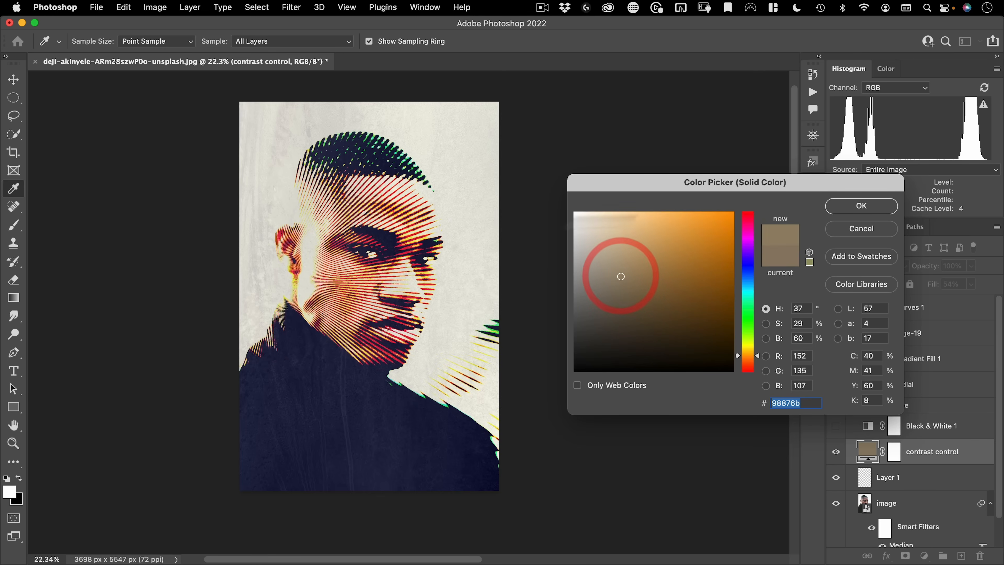
left_click(879, 206)
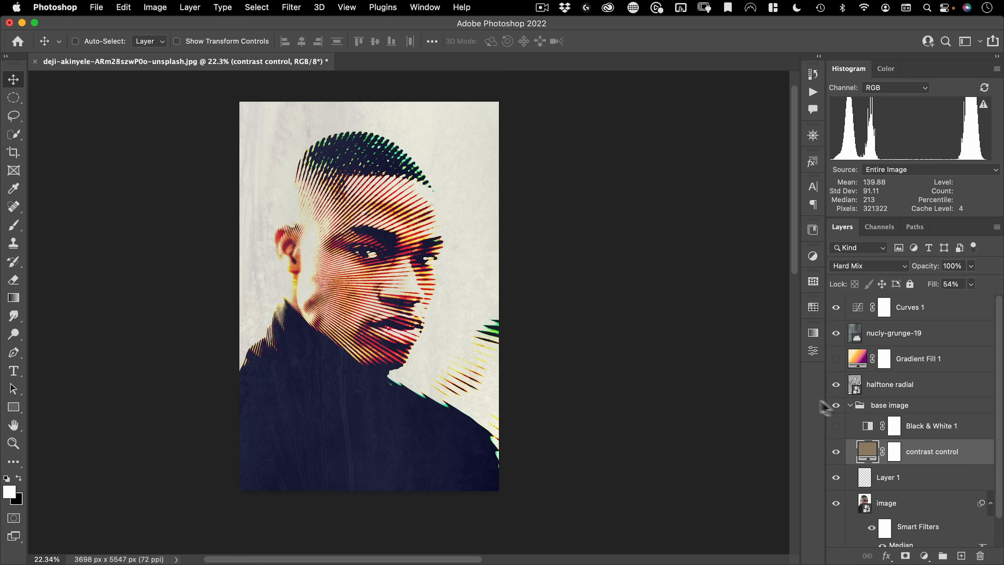
Duplicate the "halftone radial" layer to directly above the "image" layer in the base image group and set the copy's blend mode to Multiply
left_click(906, 383)
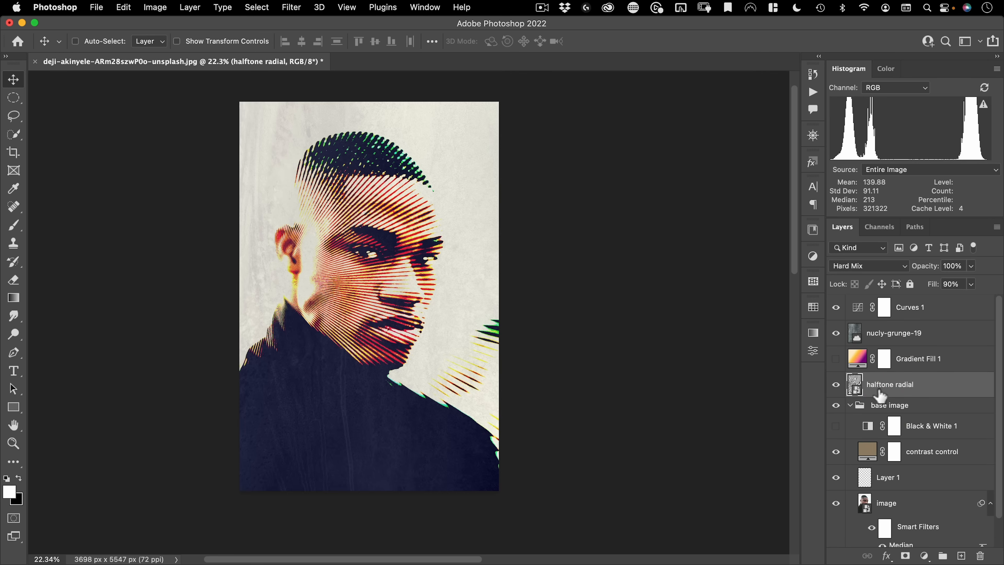
left_click_drag(880, 395, 890, 491)
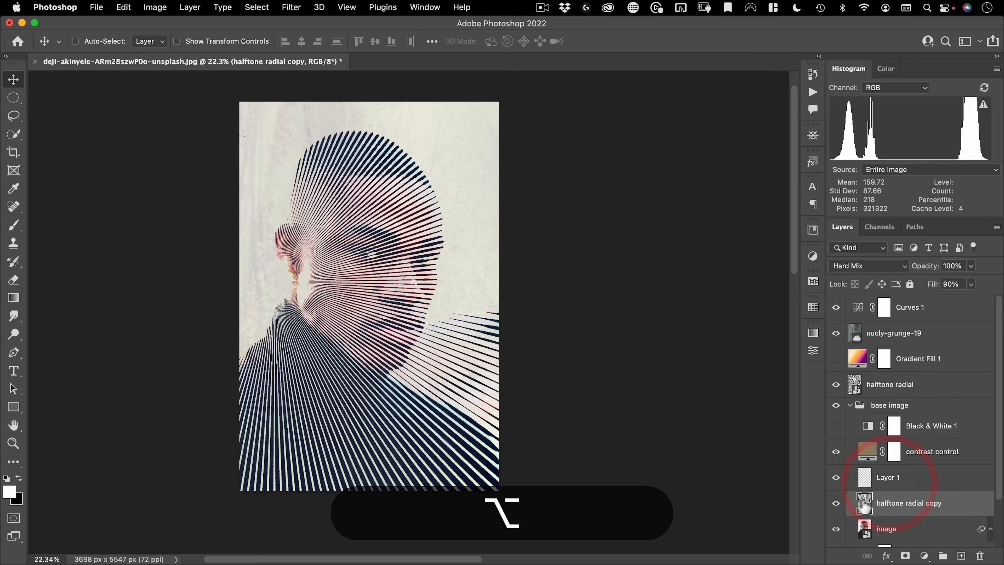
left_click(874, 265)
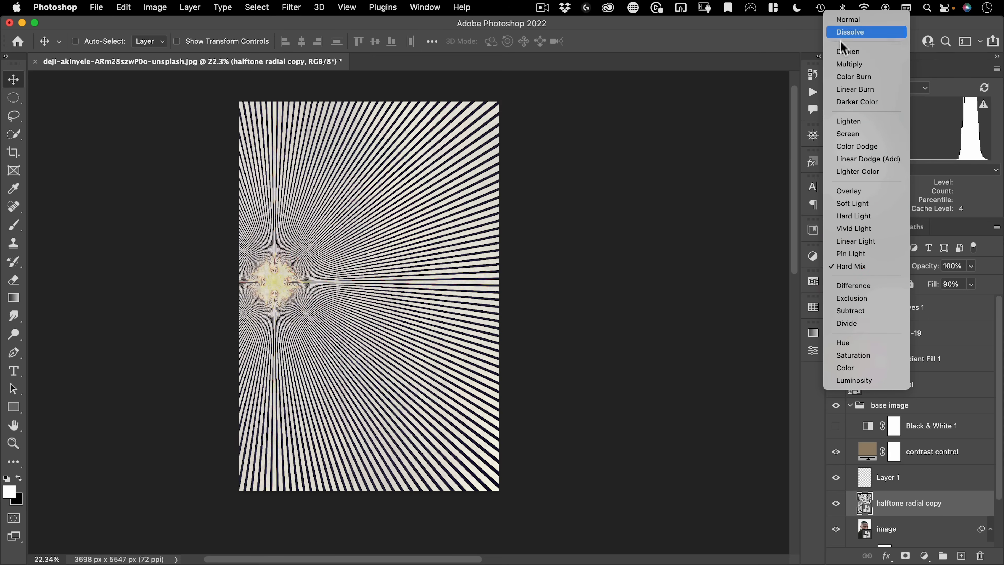
left_click(843, 66)
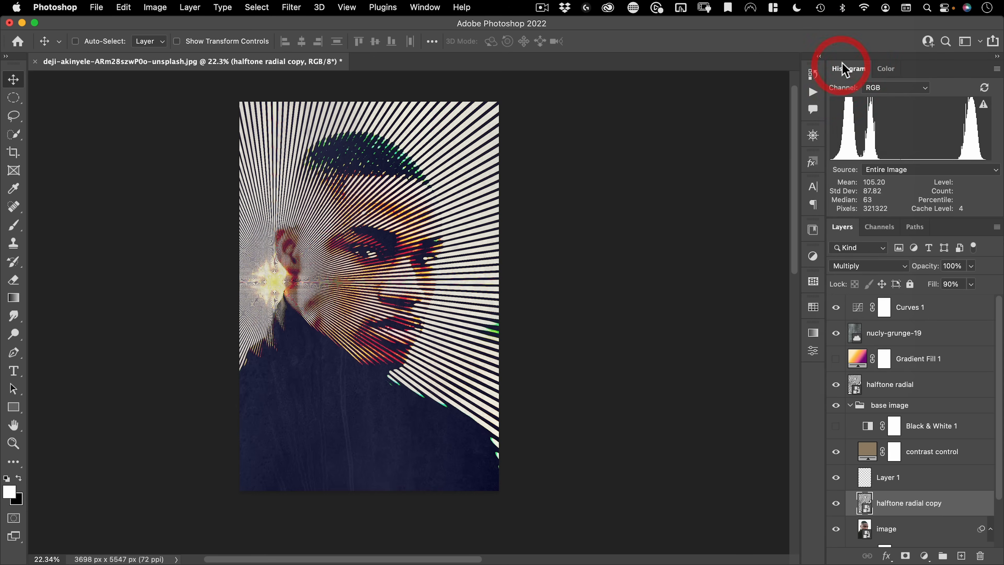
Split the copy's Blend If underlying-layer shadow slider to 194 / 245 and lower the copy's fill to 38%
double_click(950, 506)
left_click_drag(507, 206, 828, 84)
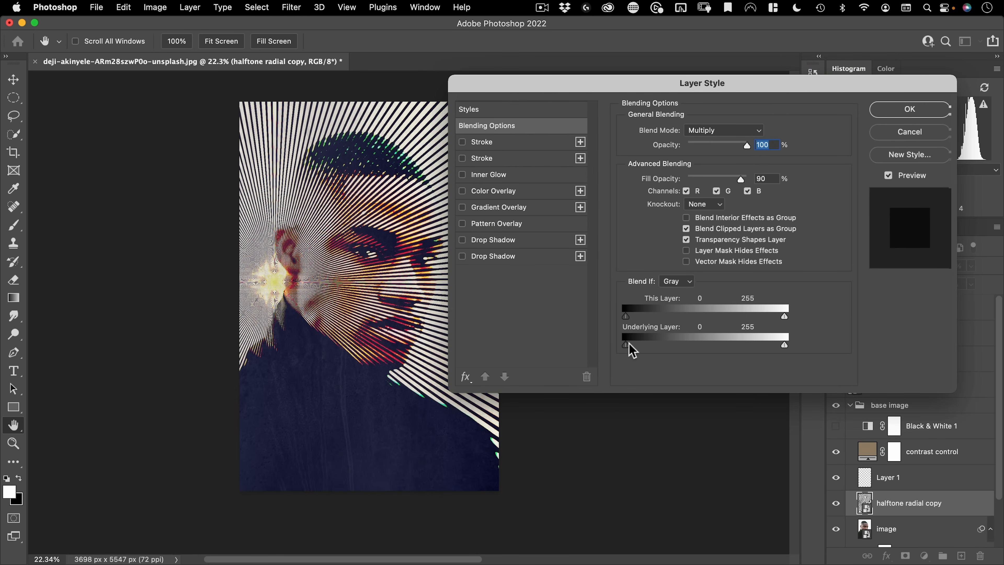
left_click_drag(645, 350, 760, 344)
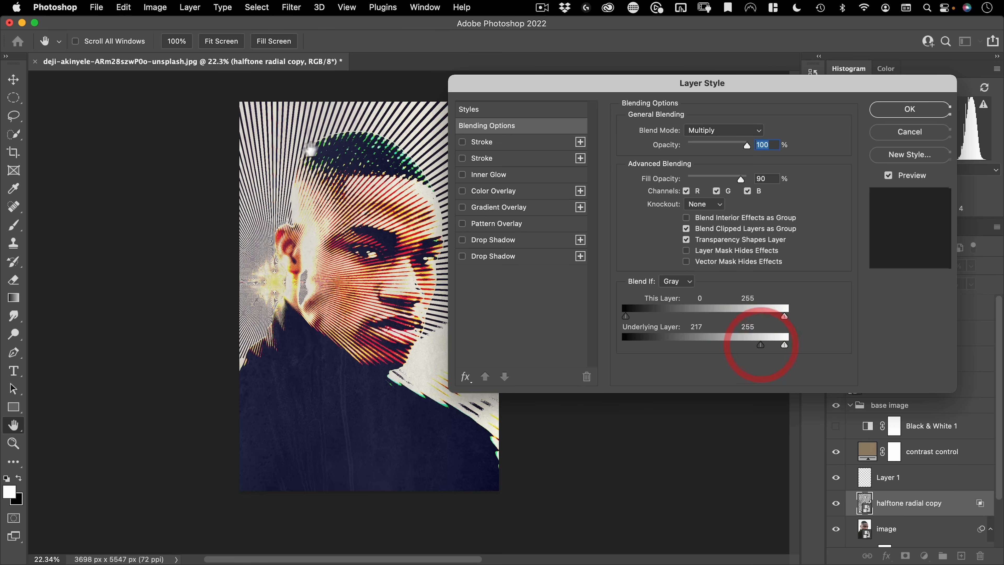
key("alt")
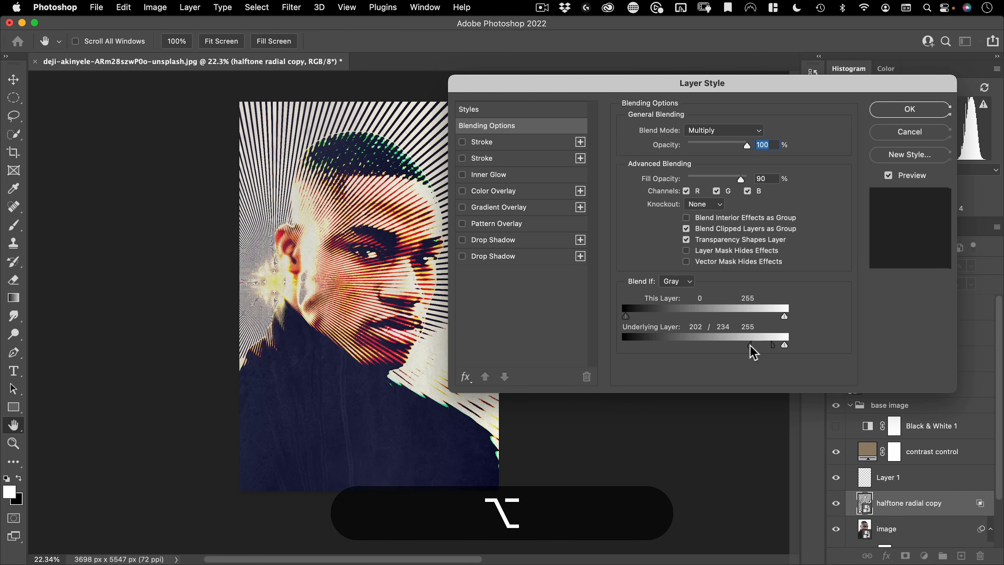
left_click_drag(750, 345, 744, 344)
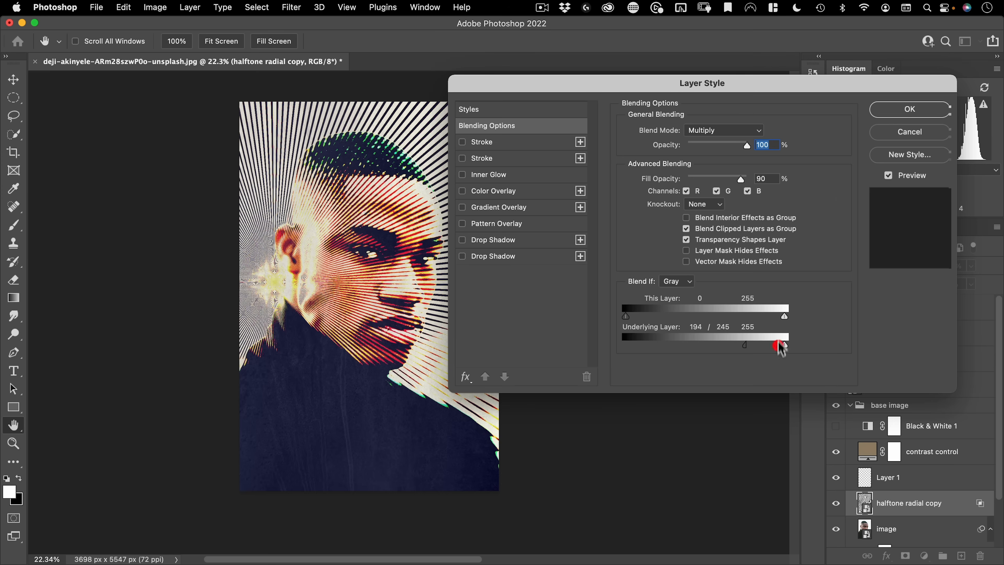
left_click(909, 109)
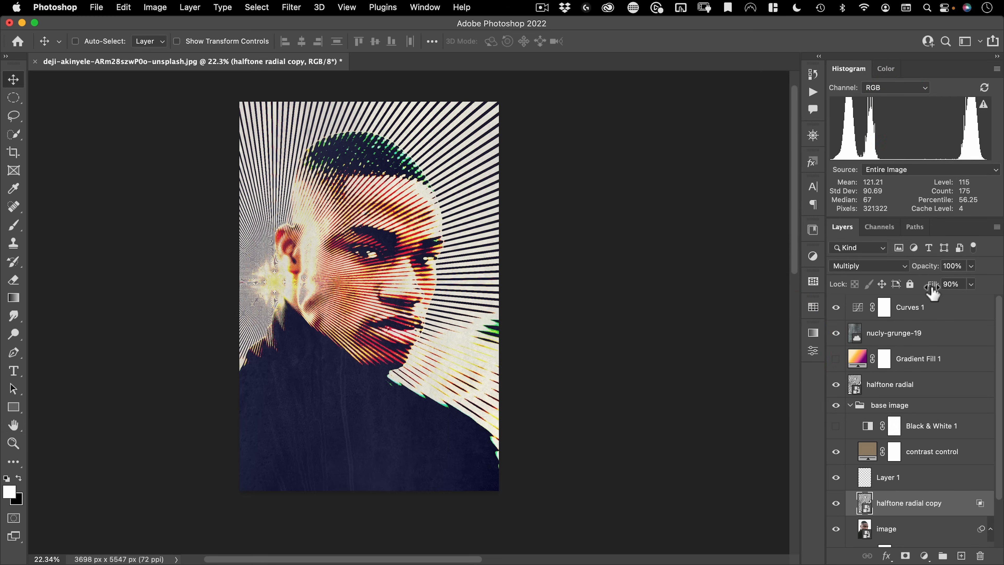
left_click_drag(925, 293, 899, 295)
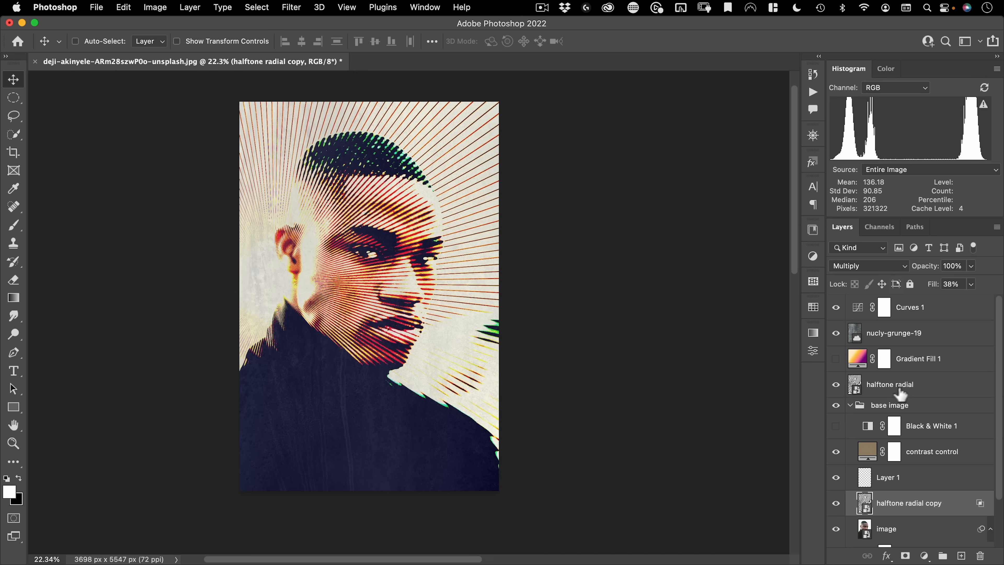
Link the "halftone radial" layer with its copy and move both so the radial centre sits at the temple
key("super")
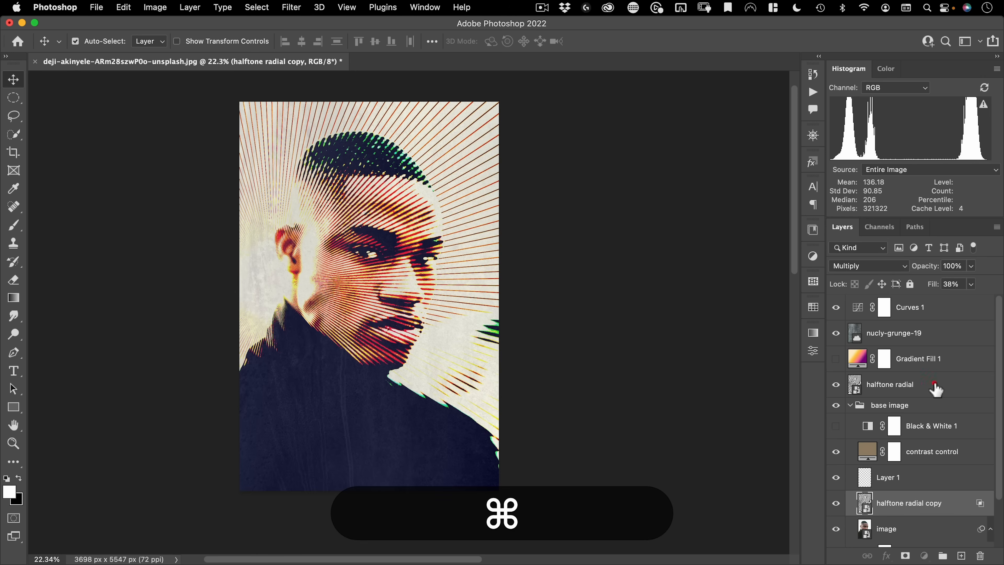
left_click(936, 390, "super")
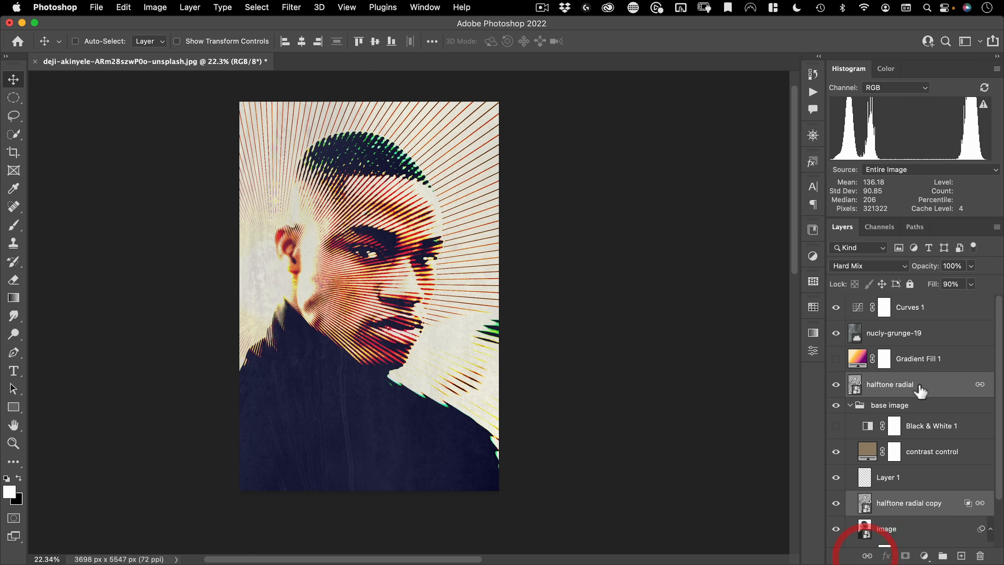
left_click(921, 390)
left_click_drag(368, 239, 323, 312)
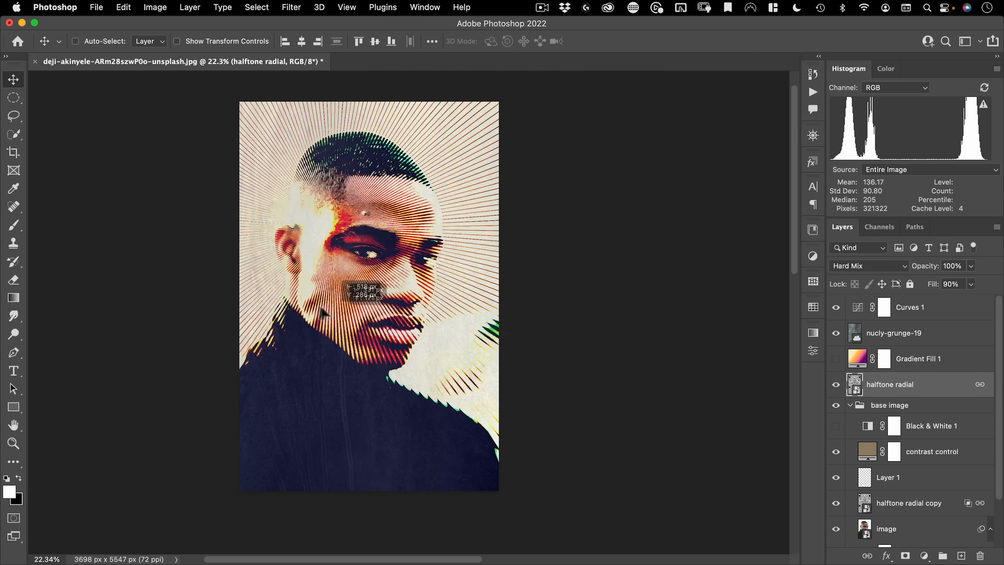